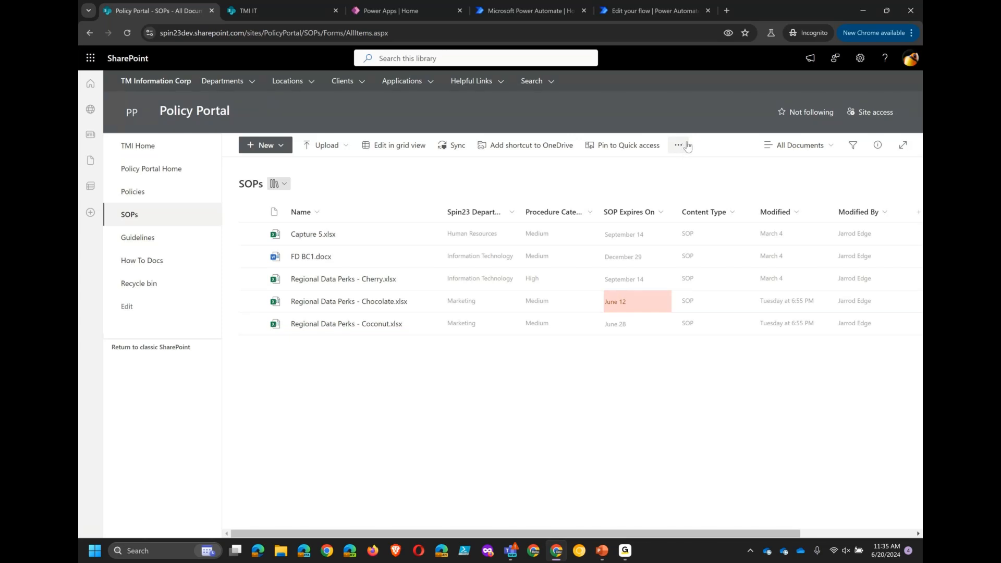
- Start a Set a reminder flow on the SOPs library's SOP Expires On column and continue past the connection sign-in
{"action": "left_click", "coordinate": [680, 146]}
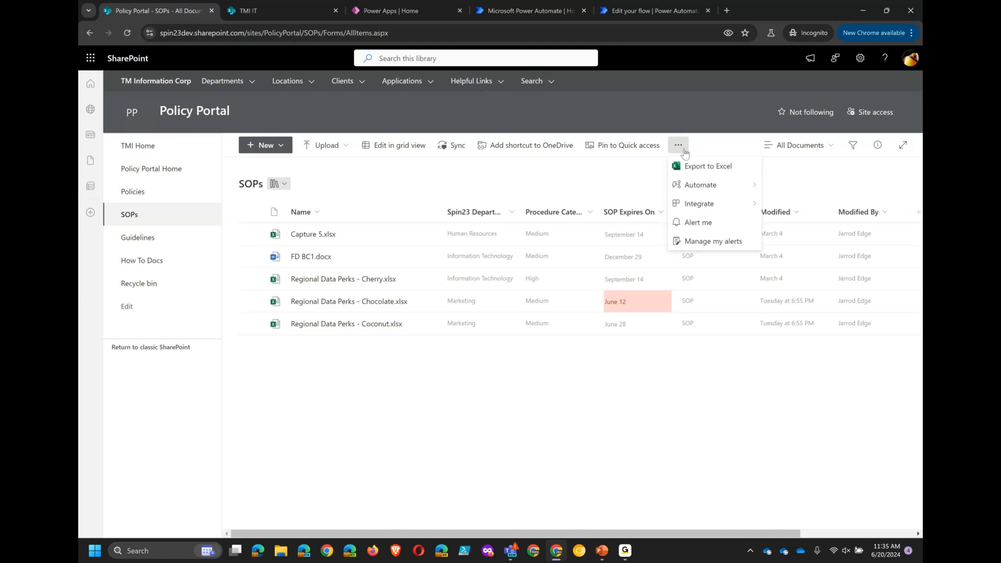
{"action": "mouse_move", "coordinate": [708, 189]}
{"action": "mouse_move", "coordinate": [706, 206]}
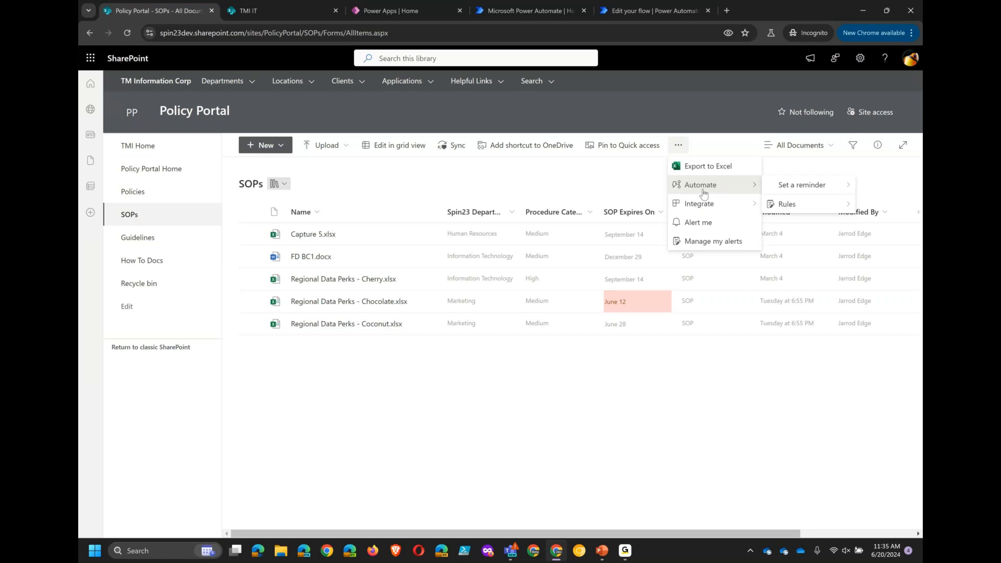
{"action": "mouse_move", "coordinate": [790, 187]}
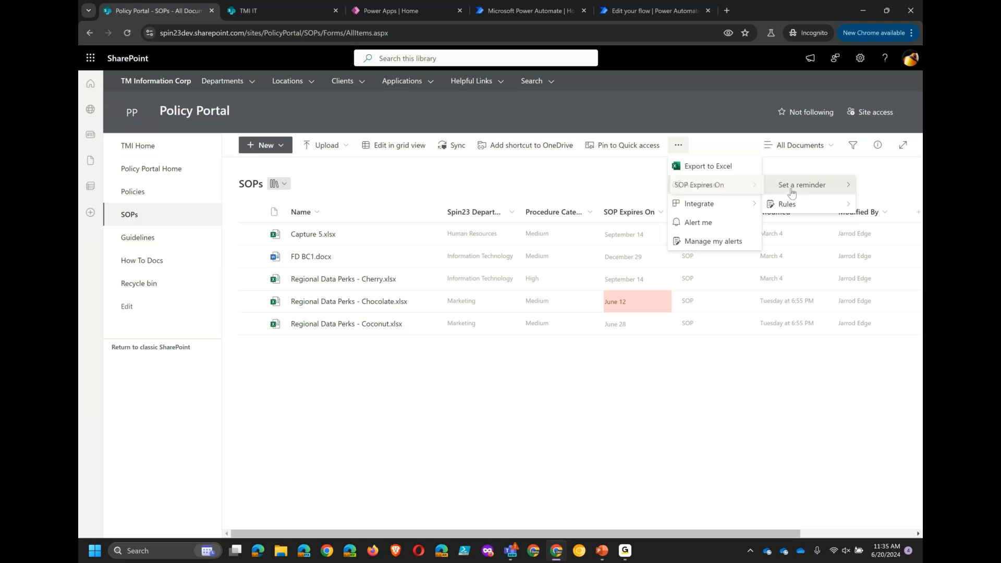
{"action": "left_click", "coordinate": [735, 185]}
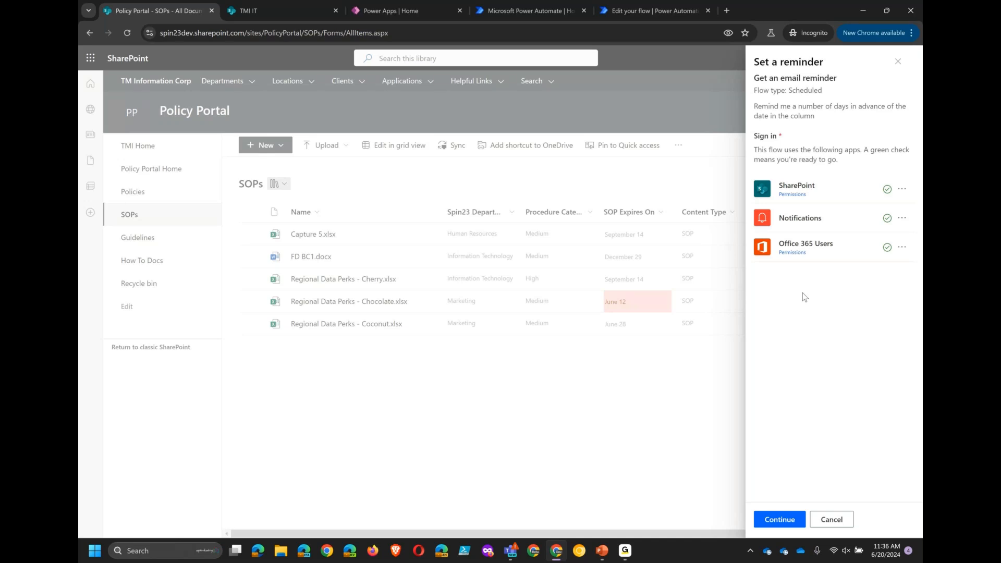
{"action": "left_click", "coordinate": [773, 524]}
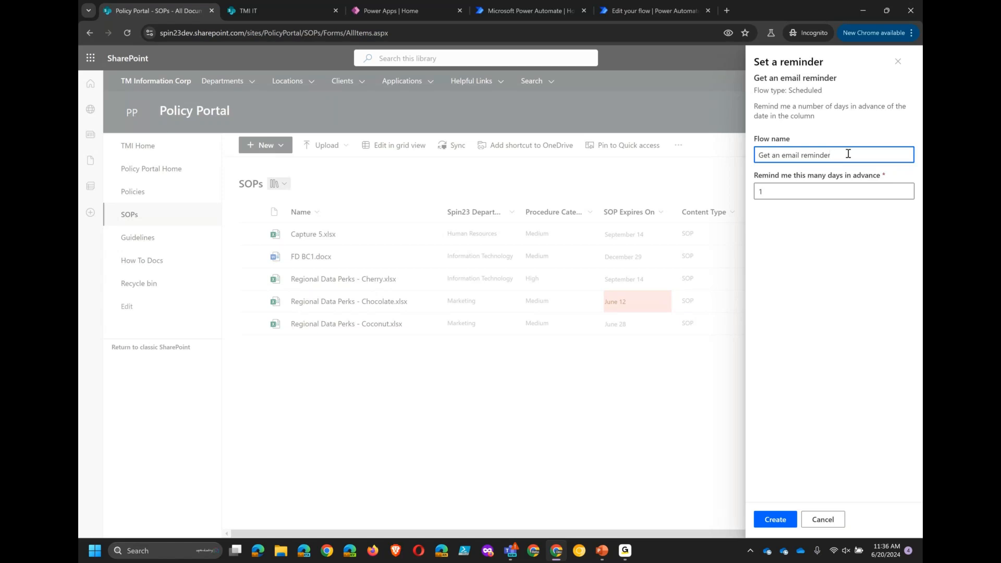
- Name the flow Get an email reminder about SOPs, set the reminder to 5 days in advance, and create it
{"action": "type", "text": "about SOPs"}
{"action": "left_click", "coordinate": [782, 222]}
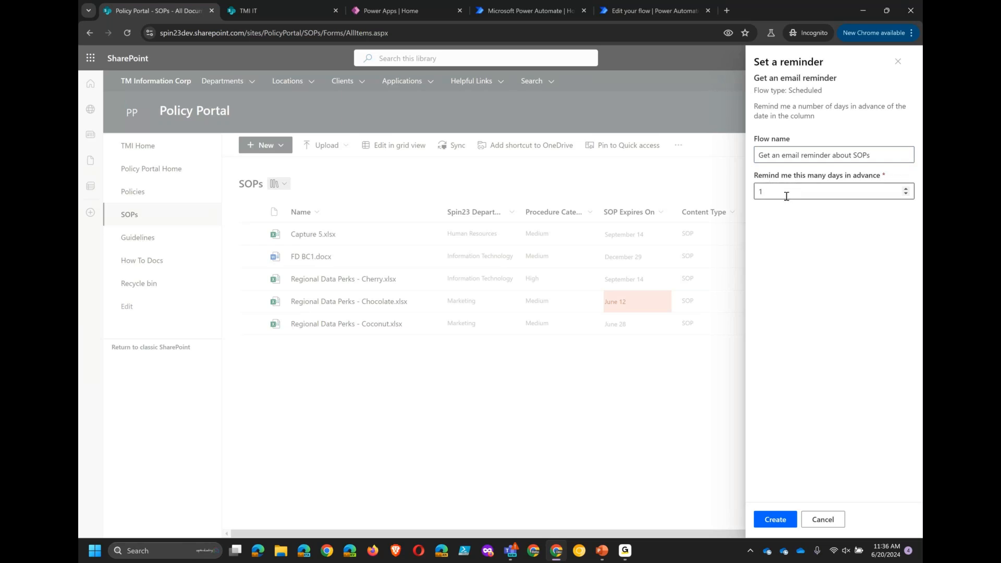
{"action": "left_click", "coordinate": [906, 189]}
{"action": "left_click", "coordinate": [906, 188]}
{"action": "left_click", "coordinate": [906, 189]}
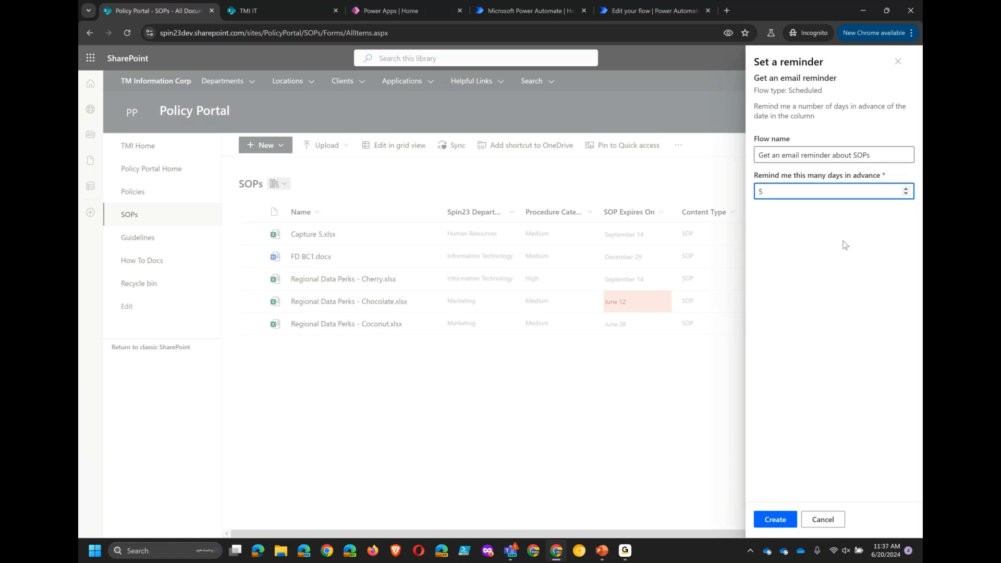
{"action": "left_click", "coordinate": [776, 523]}
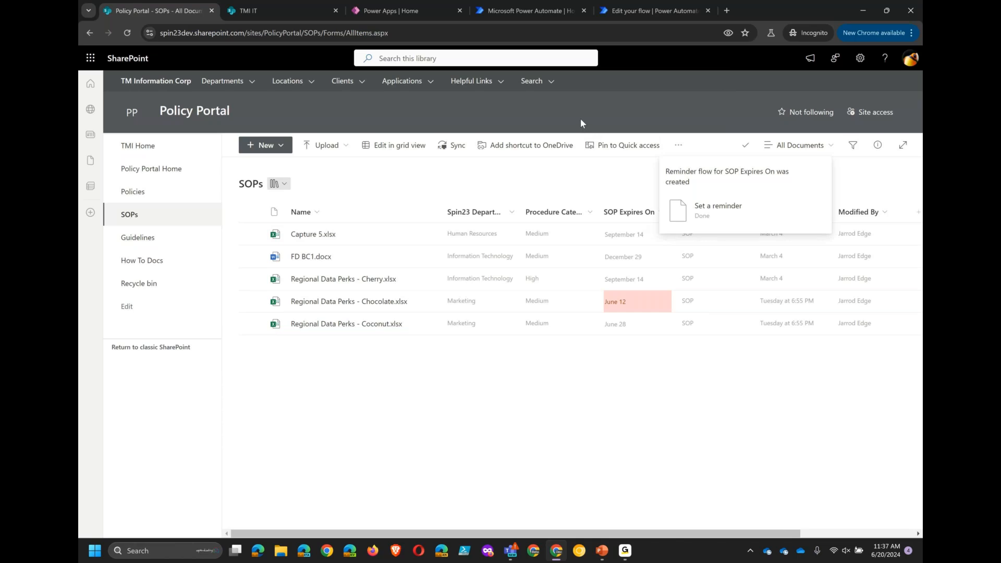
- Open the new Get an email reminder about SOPs flow for editing in Power Automate
{"action": "left_click", "coordinate": [530, 11]}
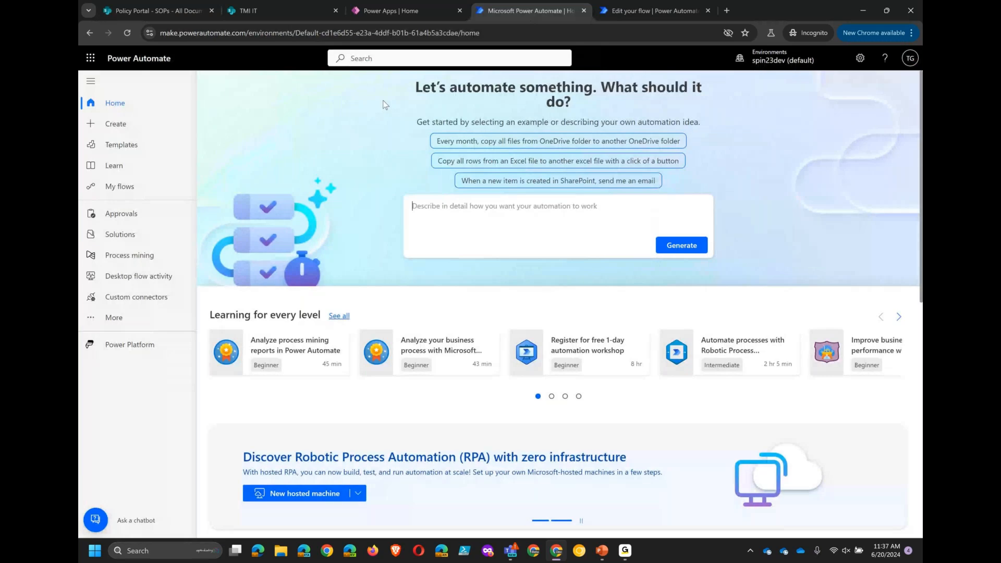
{"action": "left_click", "coordinate": [156, 192]}
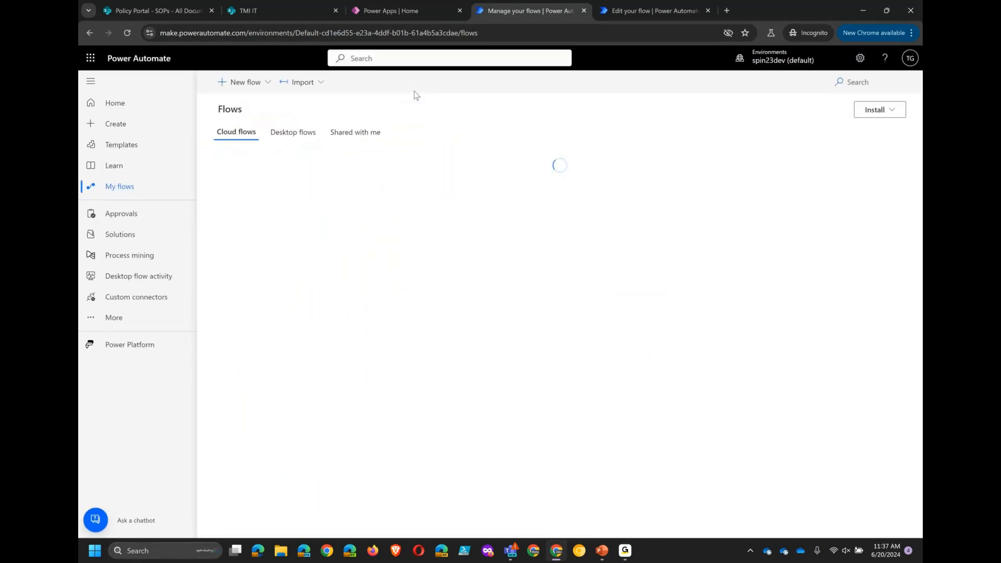
{"action": "mouse_move", "coordinate": [428, 191]}
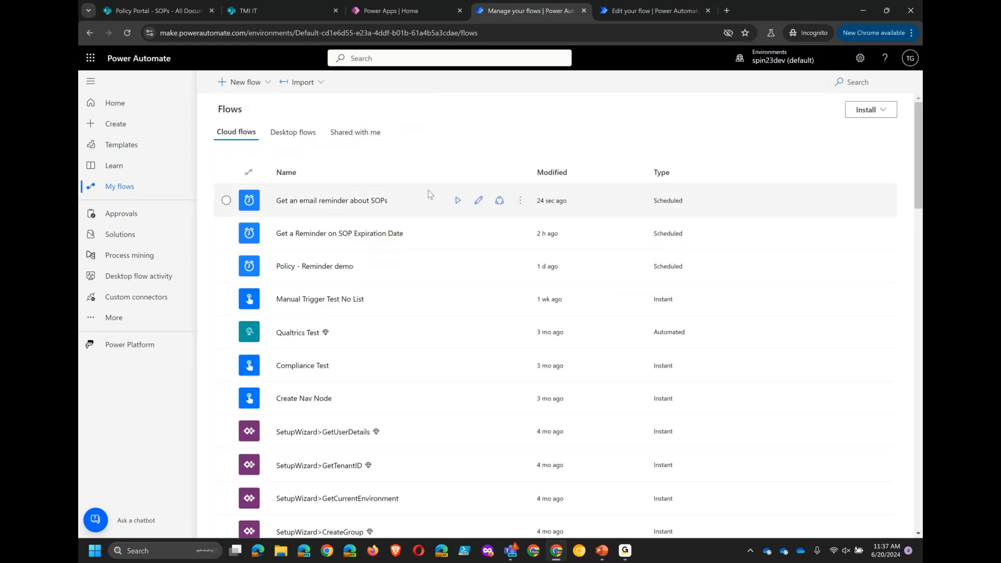
{"action": "left_click", "coordinate": [479, 203]}
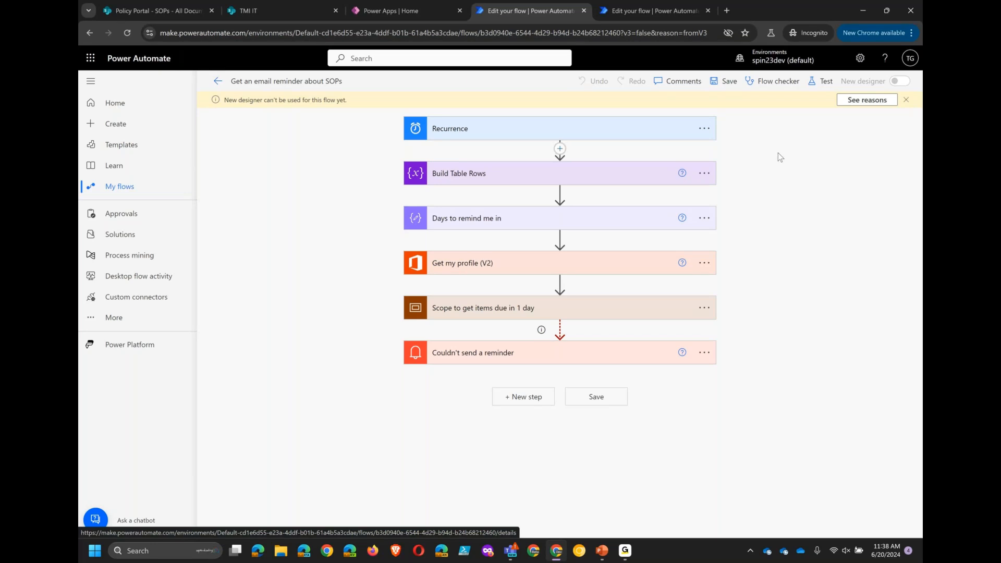
- Change the Days to remind me in input to 15 and expand the Scope to get items due in 1 day
{"action": "left_click", "coordinate": [443, 129]}
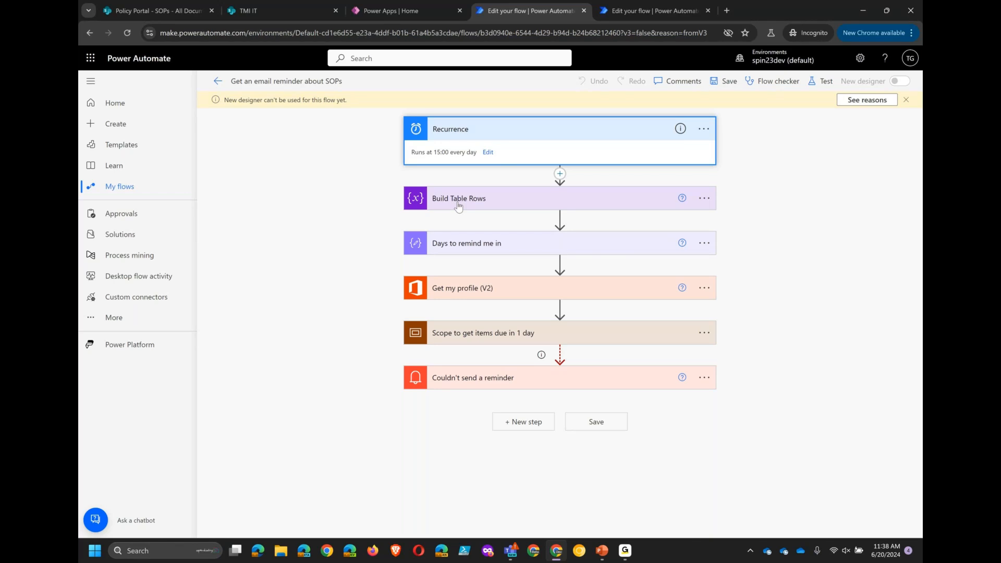
{"action": "left_click", "coordinate": [473, 245]}
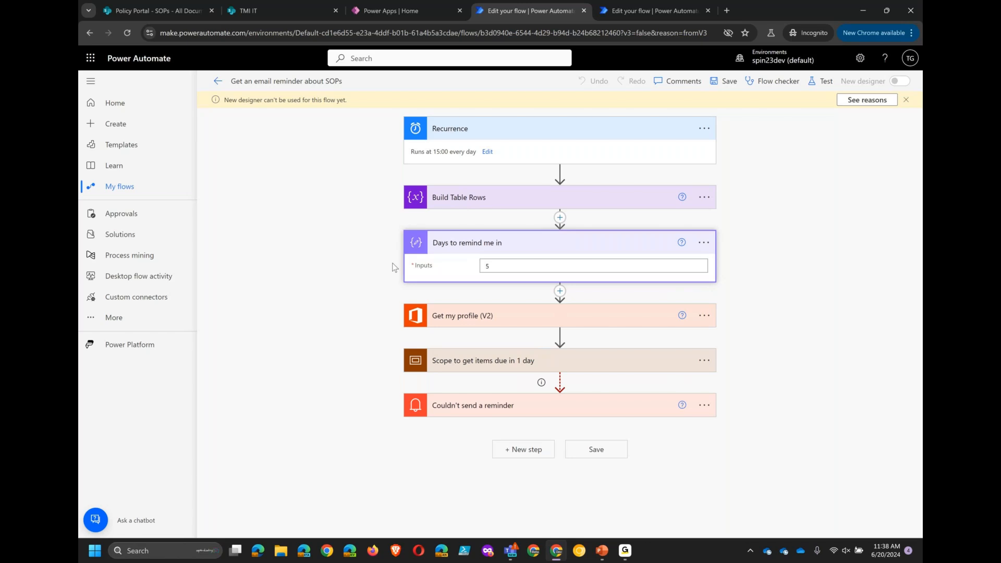
{"action": "left_click", "coordinate": [505, 265]}
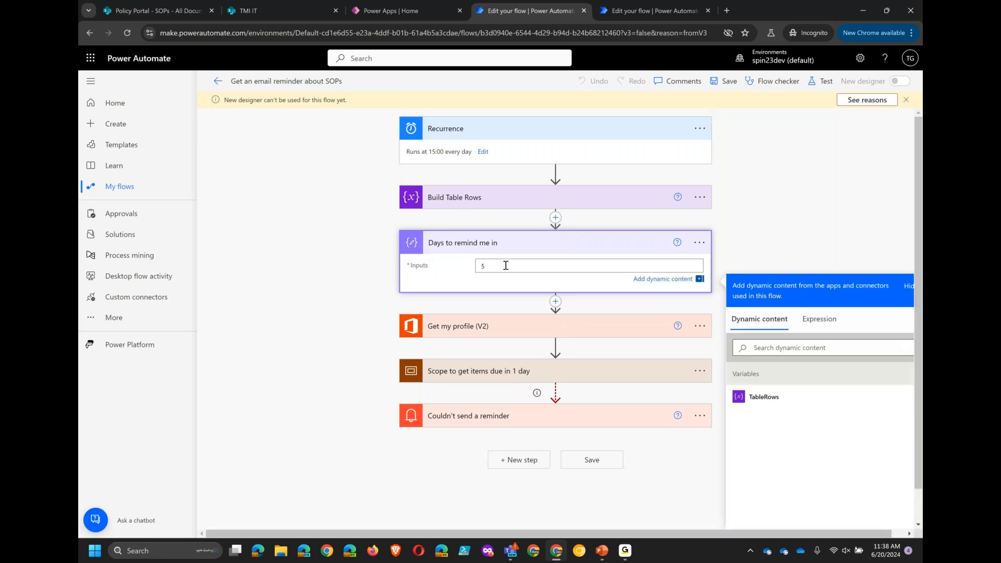
{"action": "key", "text": "Left"}
{"action": "type", "text": "1"}
{"action": "left_click", "coordinate": [376, 277]}
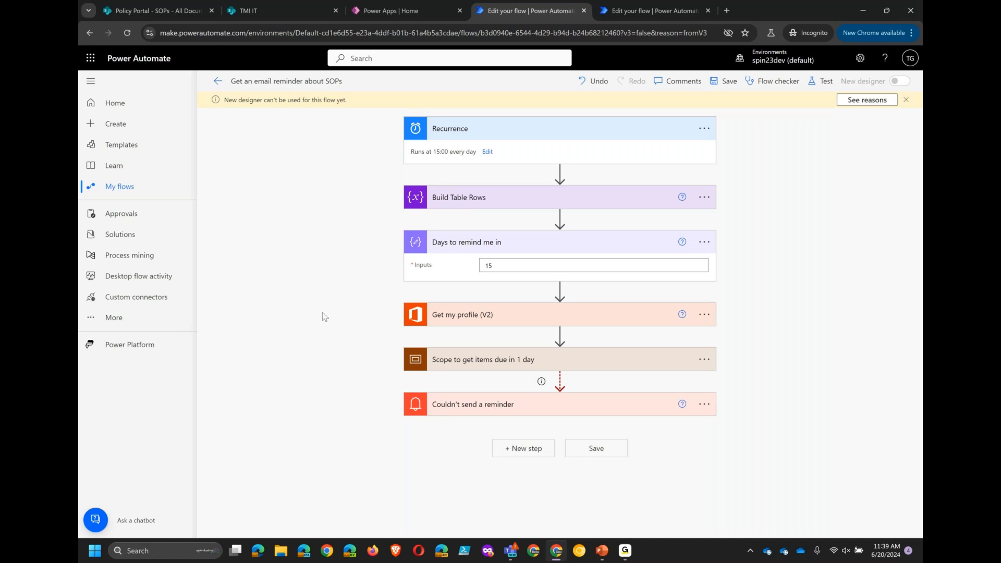
{"action": "left_click", "coordinate": [459, 359]}
{"action": "scroll", "coordinate": [368, 307], "scroll_direction": "down", "scroll_amount": 3}
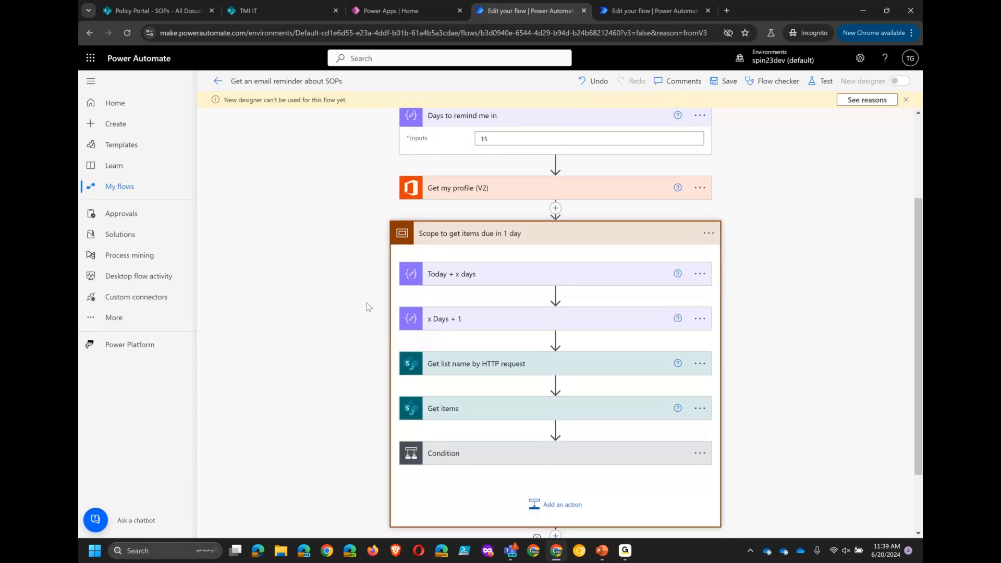
- Return to the SOPs library and start creating a rule that notifies someone when a file is deleted
{"action": "left_click", "coordinate": [179, 11]}
{"action": "left_click", "coordinate": [158, 11]}
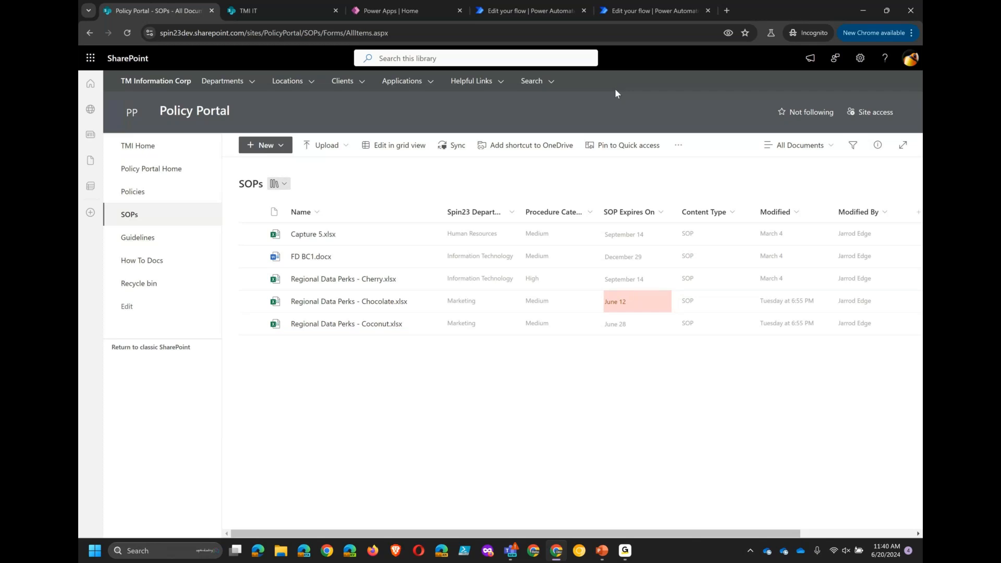
{"action": "left_click", "coordinate": [679, 147]}
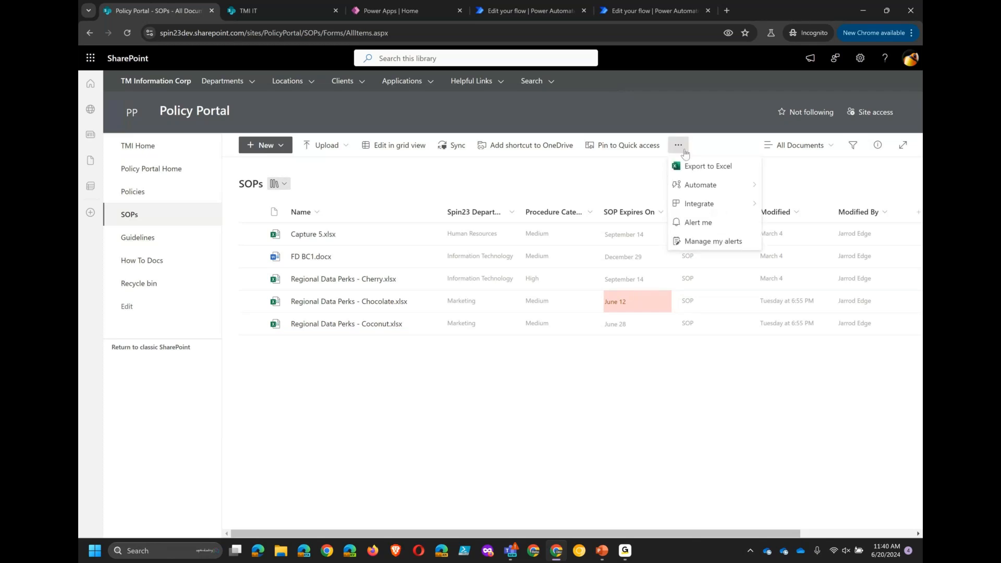
{"action": "mouse_move", "coordinate": [699, 186]}
{"action": "mouse_move", "coordinate": [786, 210]}
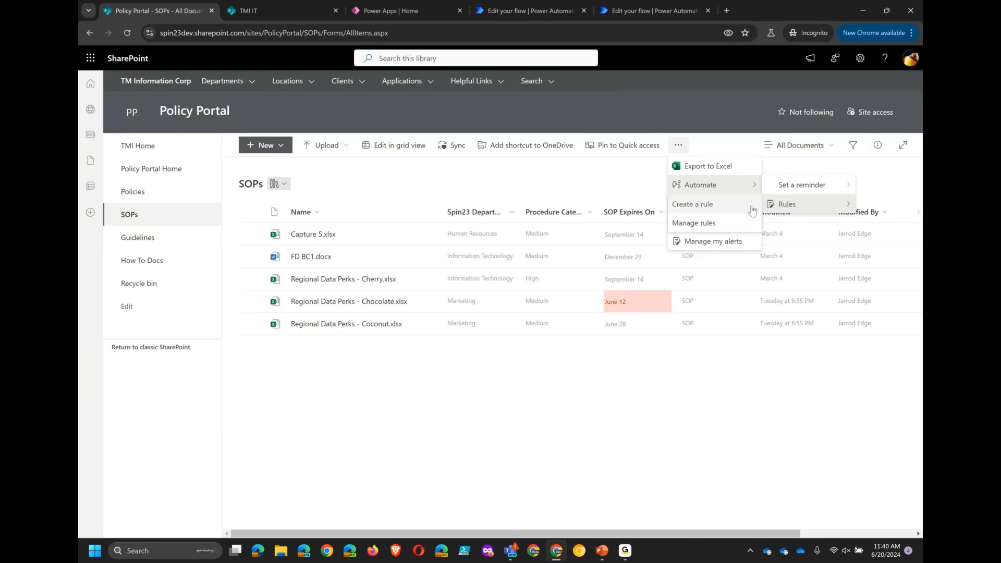
{"action": "left_click", "coordinate": [721, 210]}
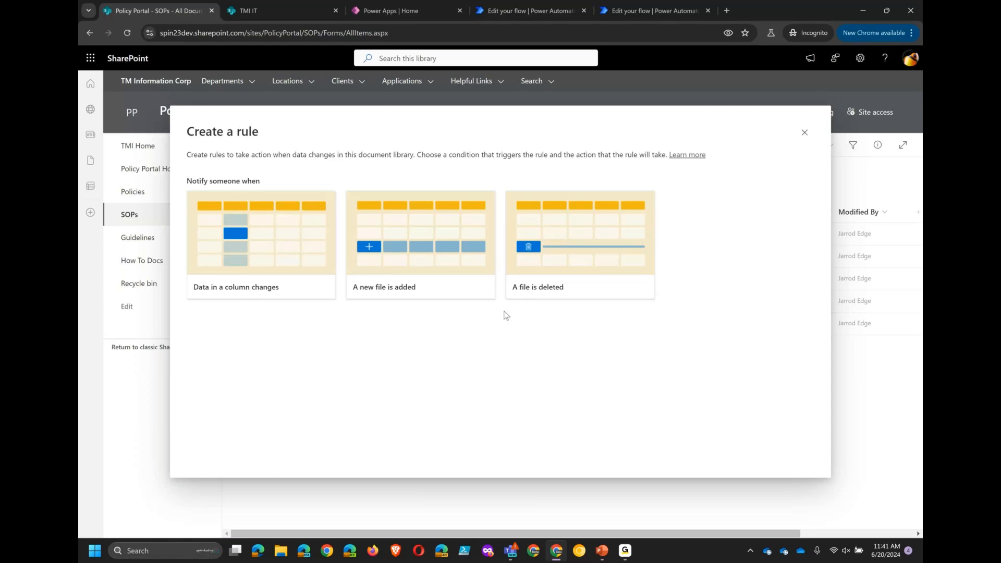
{"action": "left_click", "coordinate": [532, 296]}
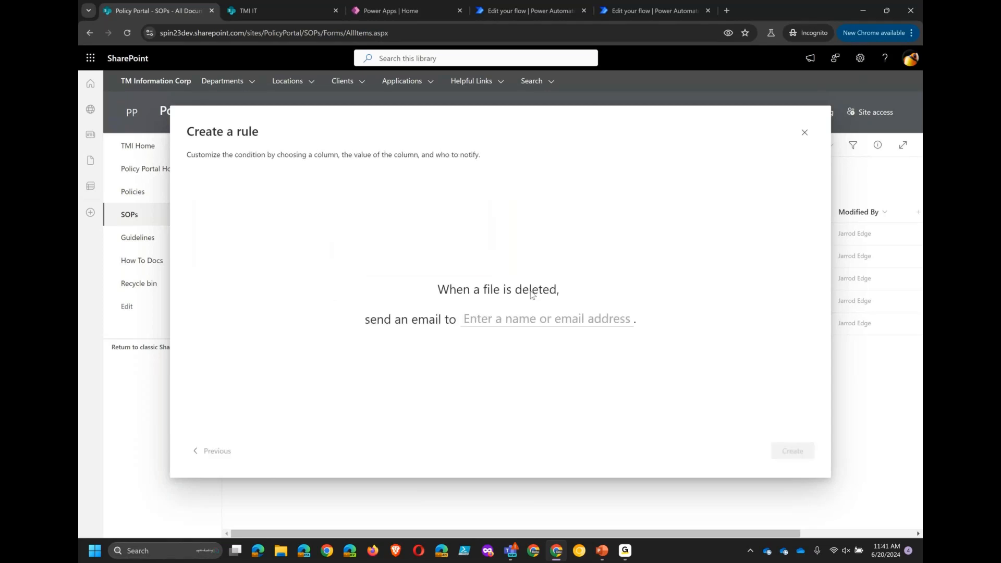
- Choose the recipient person for the deletion email, create the rule, and close the rules manager
{"action": "left_click", "coordinate": [511, 319]}
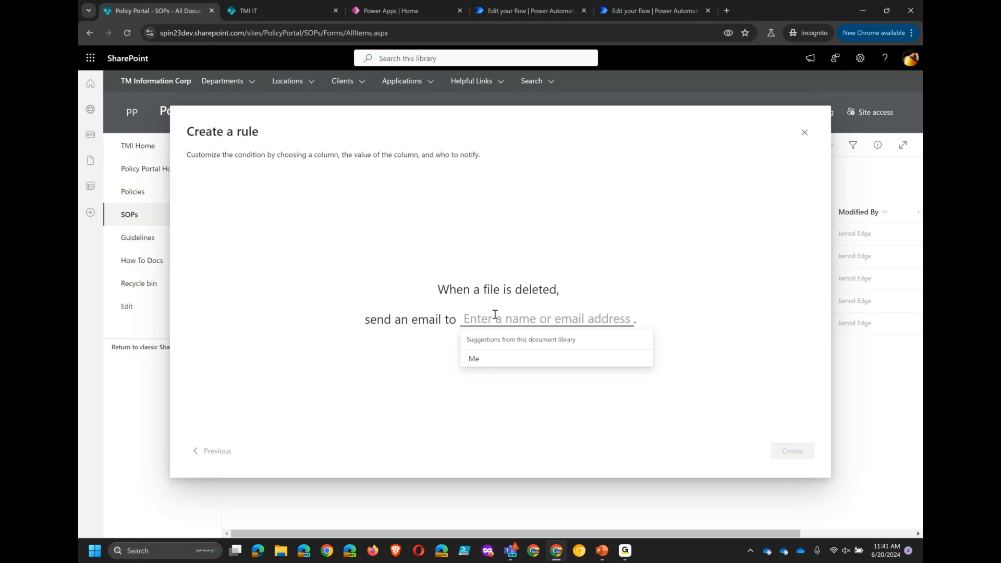
{"action": "type", "text": "jarrod"}
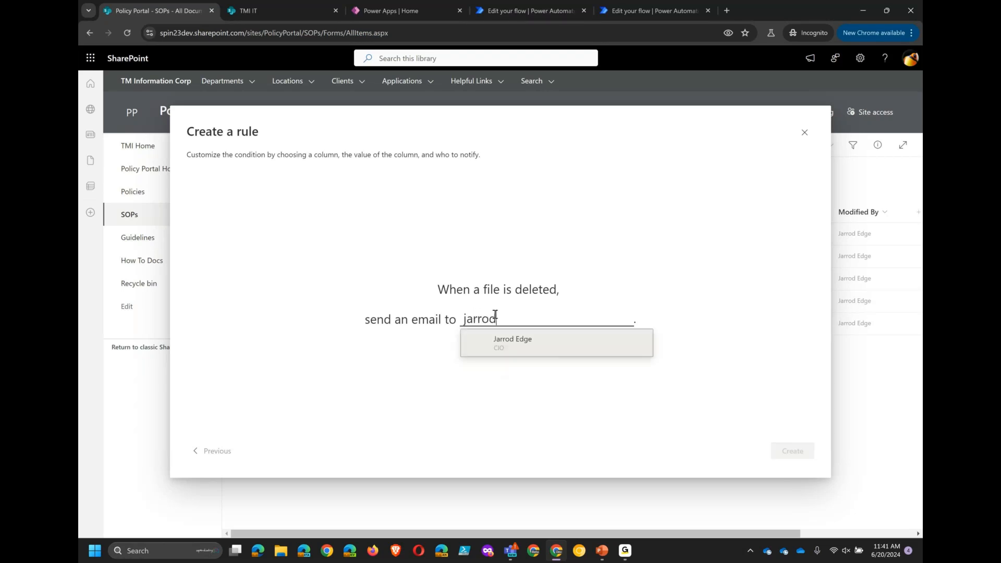
{"action": "left_click", "coordinate": [511, 344]}
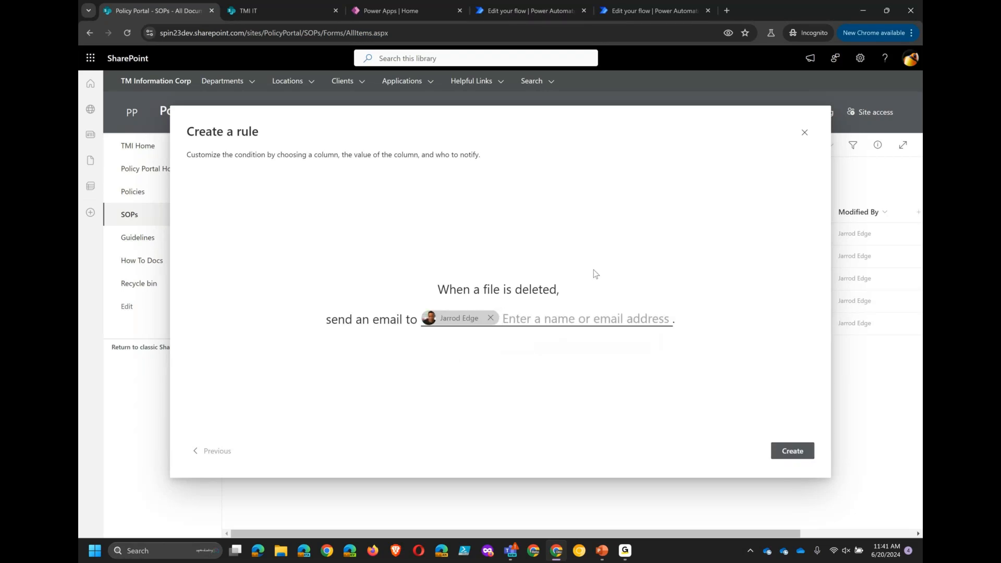
{"action": "left_click", "coordinate": [787, 451]}
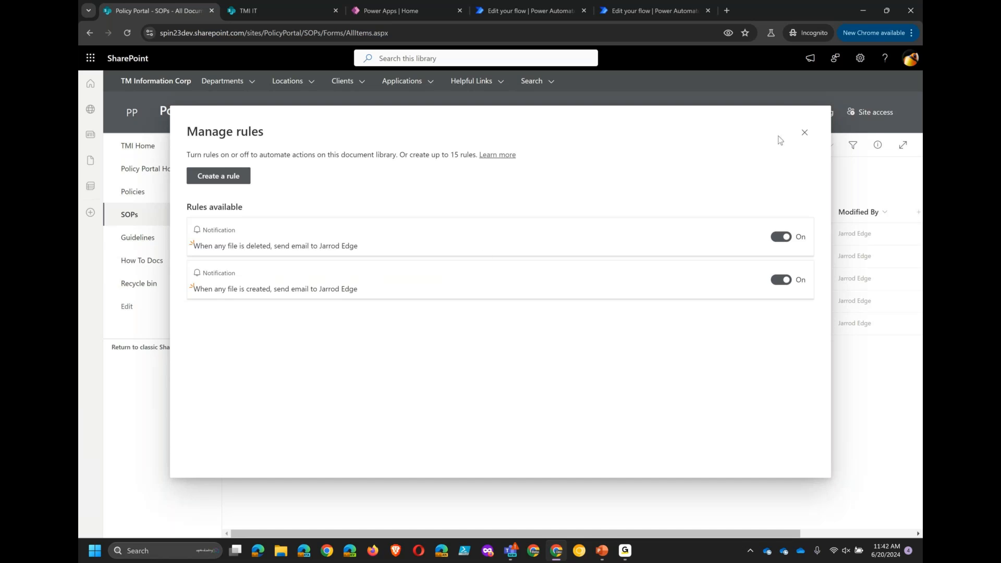
{"action": "left_click", "coordinate": [805, 133]}
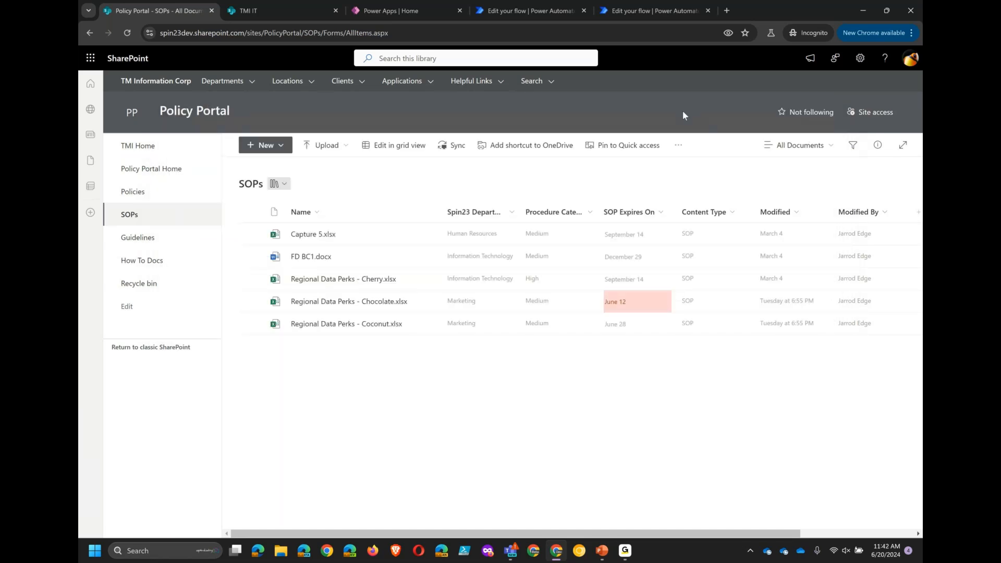
{"action": "left_click", "coordinate": [679, 146]}
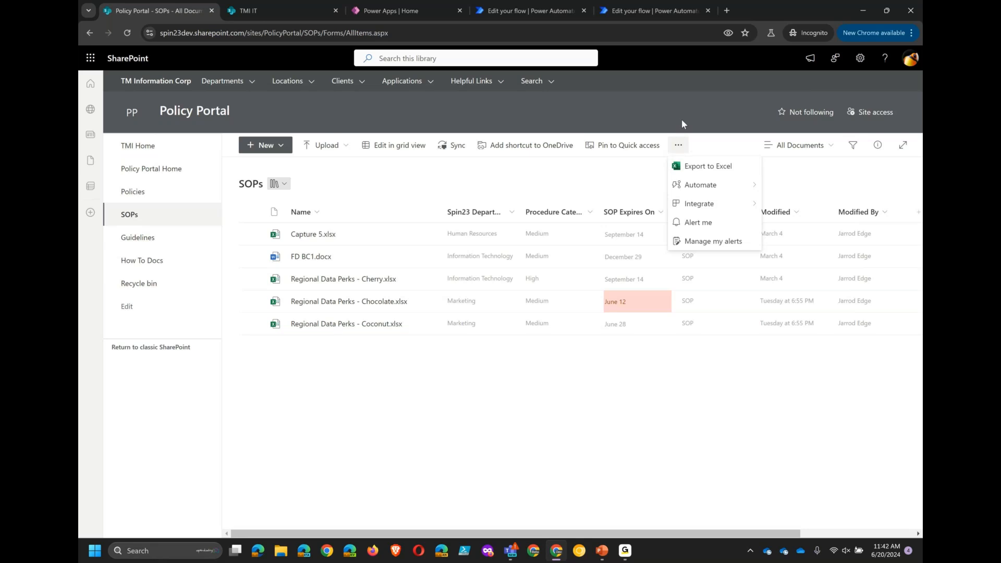
{"action": "left_click", "coordinate": [682, 121]}
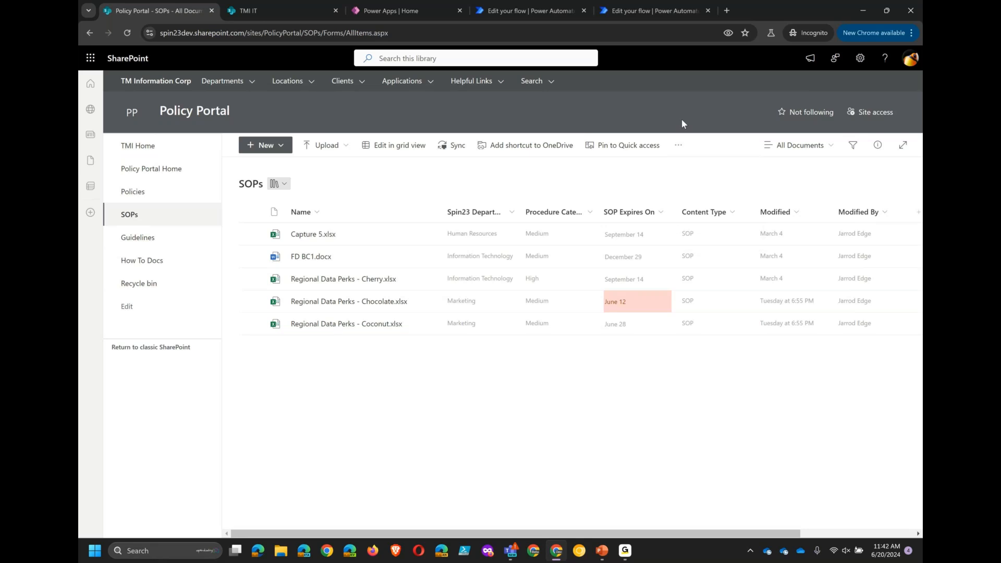
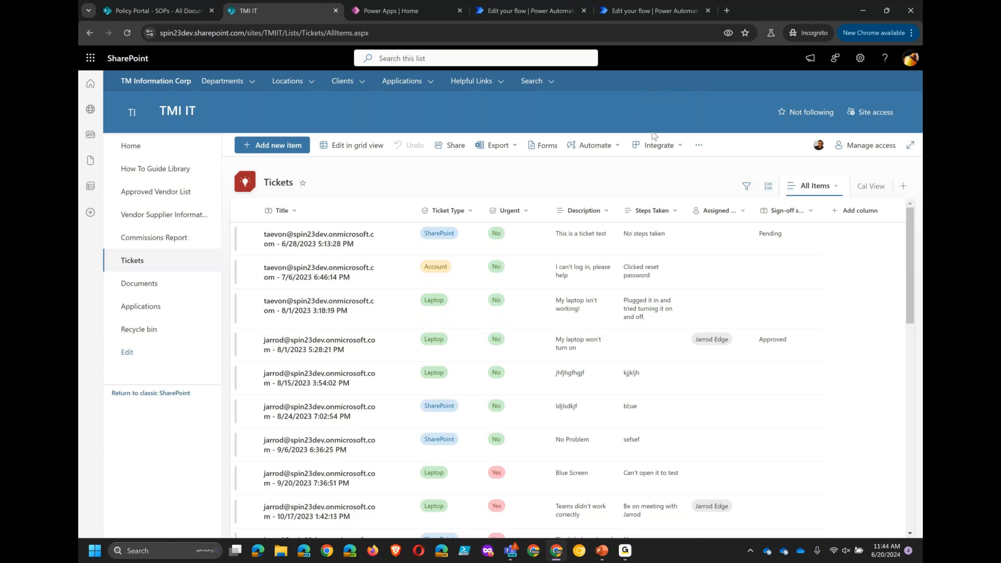
- Open the Power Apps form customization for the Tickets list
{"action": "left_click", "coordinate": [681, 148]}
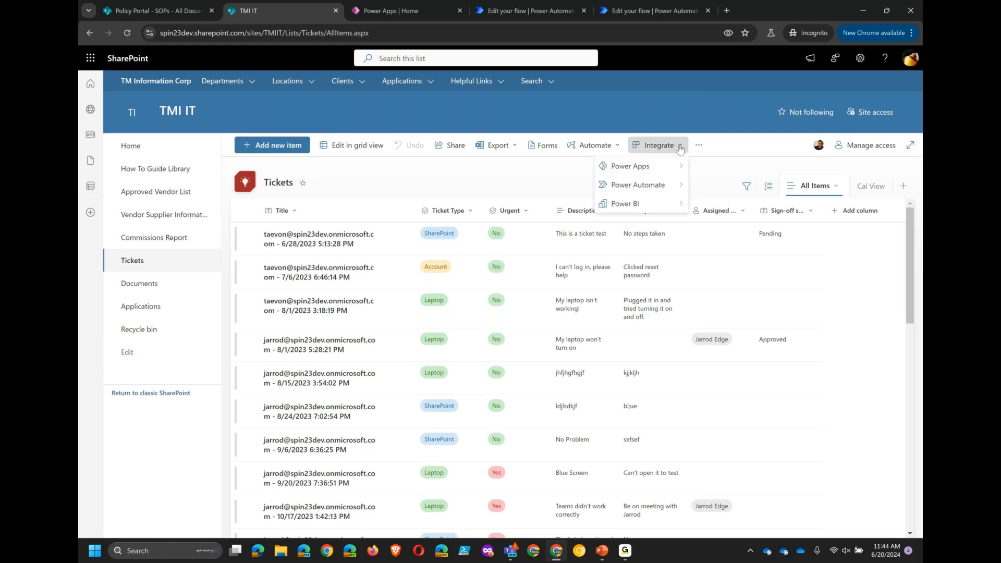
{"action": "mouse_move", "coordinate": [656, 169]}
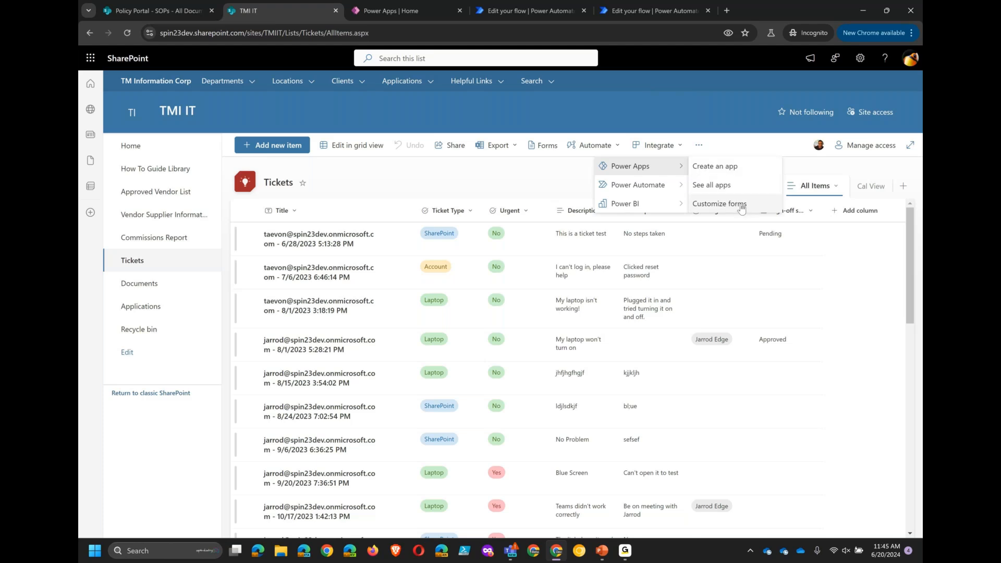
{"action": "left_click", "coordinate": [749, 168]}
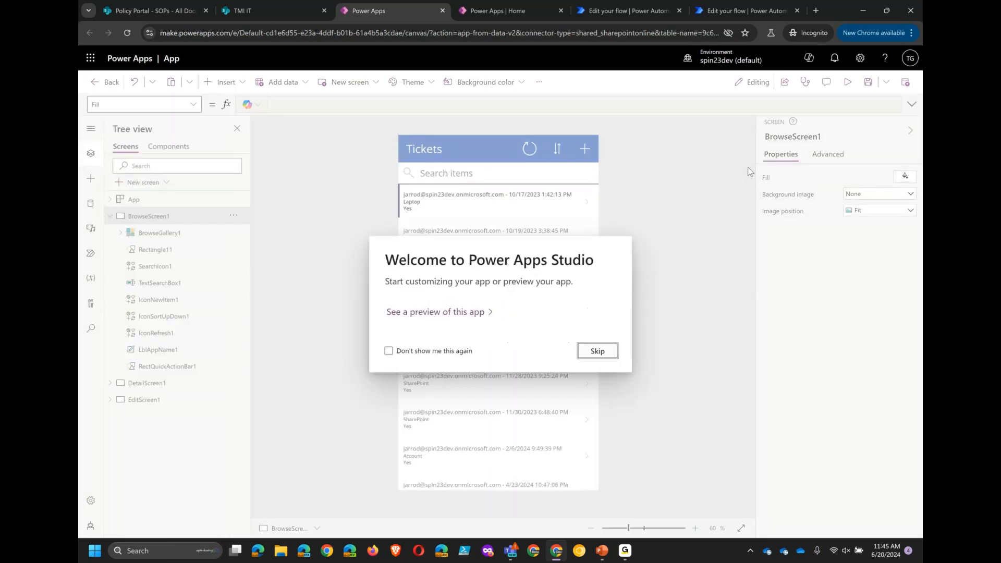
{"action": "left_click", "coordinate": [599, 352]}
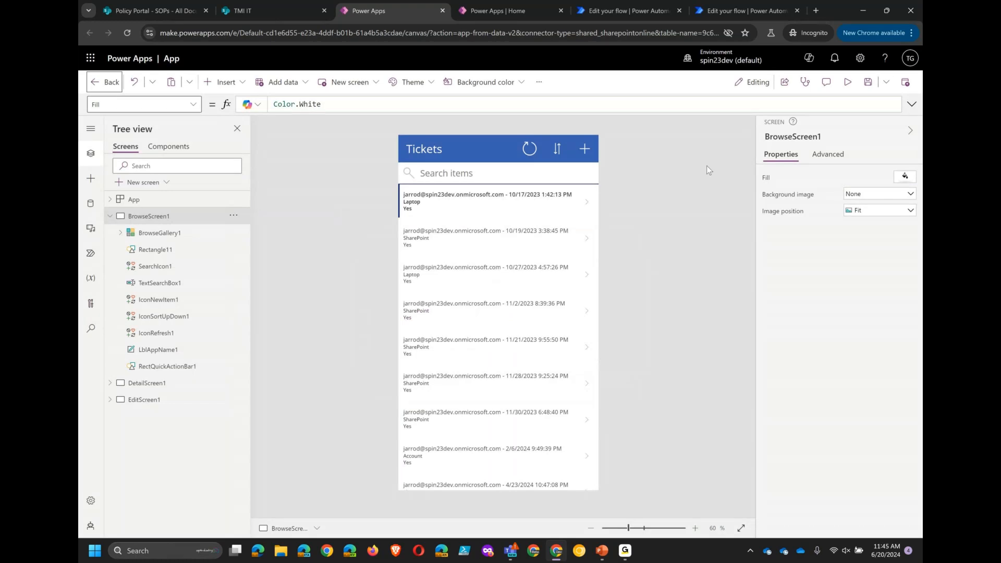
- Preview the app, scroll through the ticket gallery and open the SharePoint ticket dated 3/6/2024
{"action": "left_click", "coordinate": [846, 84]}
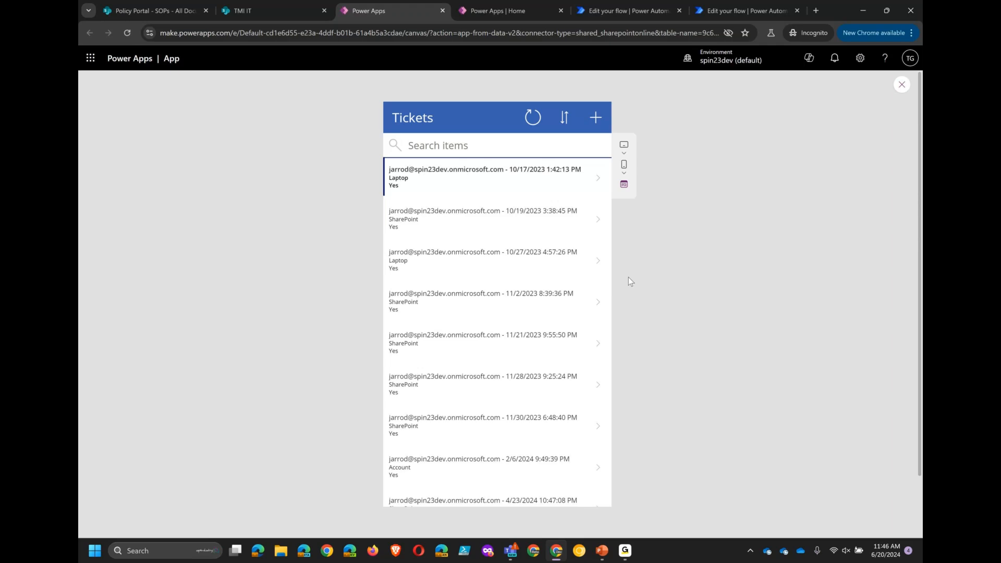
{"action": "scroll", "coordinate": [509, 246], "scroll_direction": "down", "scroll_amount": 1}
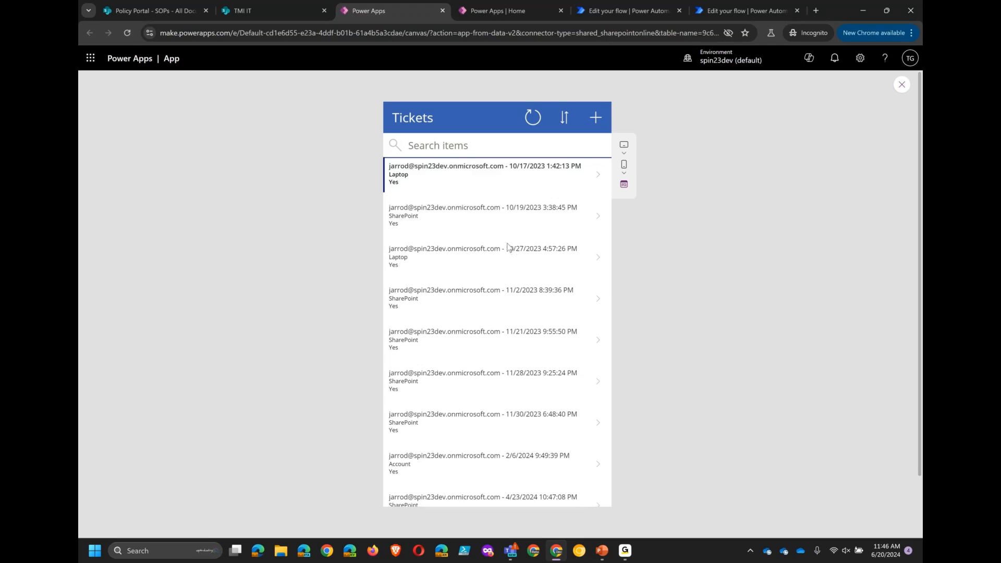
{"action": "scroll", "coordinate": [509, 247], "scroll_direction": "down", "scroll_amount": 3}
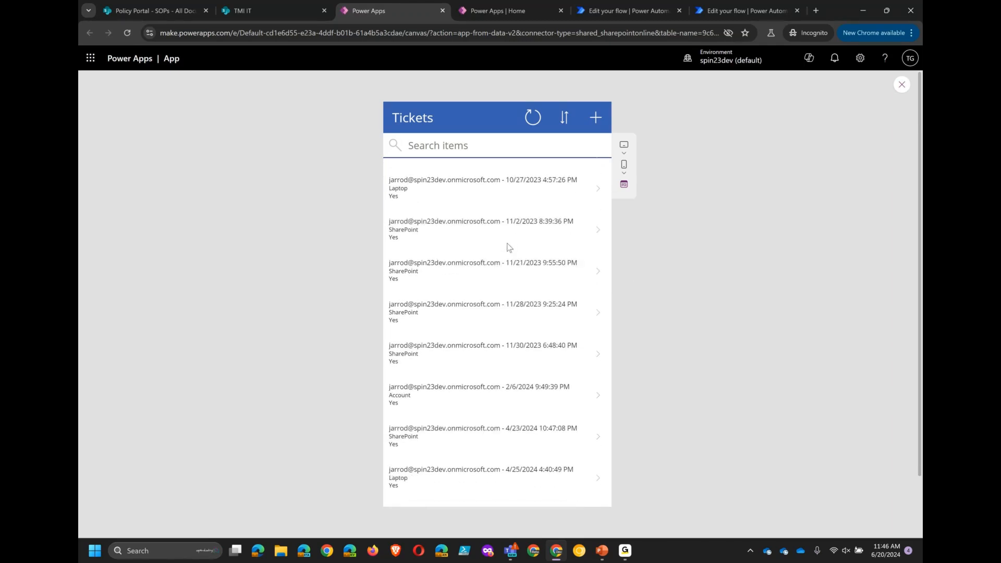
{"action": "scroll", "coordinate": [510, 248], "scroll_direction": "down", "scroll_amount": 15}
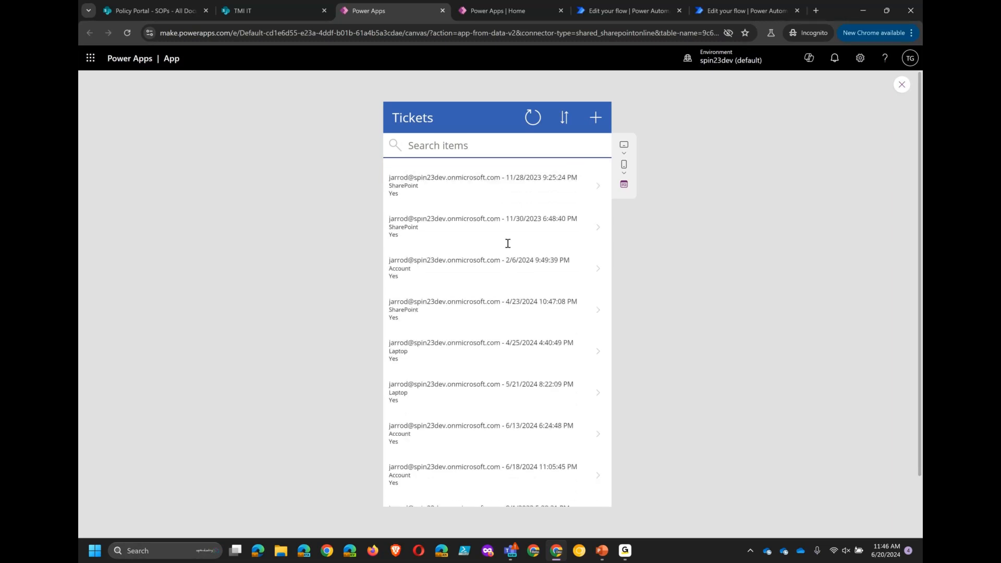
{"action": "scroll", "coordinate": [509, 246], "scroll_direction": "down", "scroll_amount": 15}
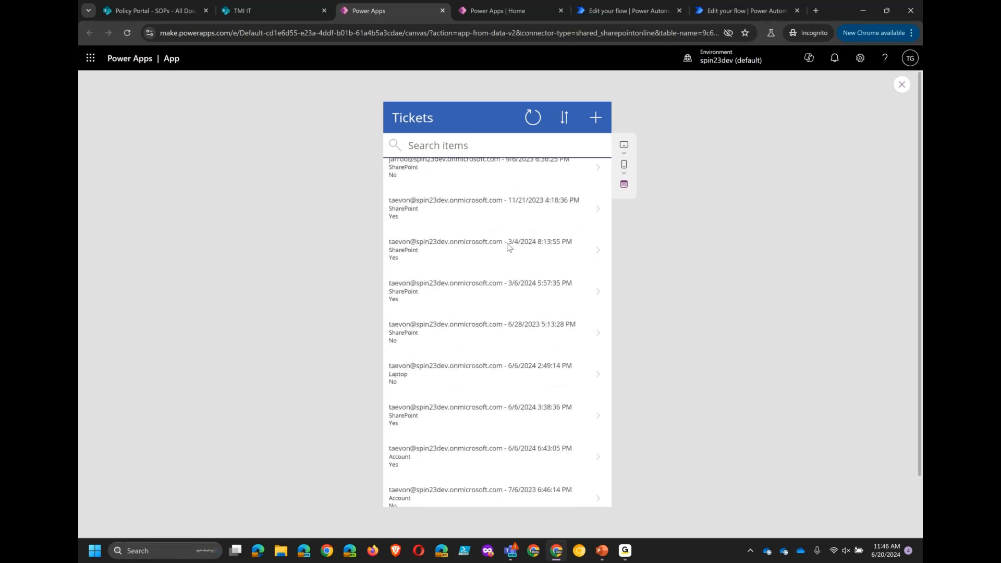
{"action": "scroll", "coordinate": [509, 247], "scroll_direction": "down", "scroll_amount": 1}
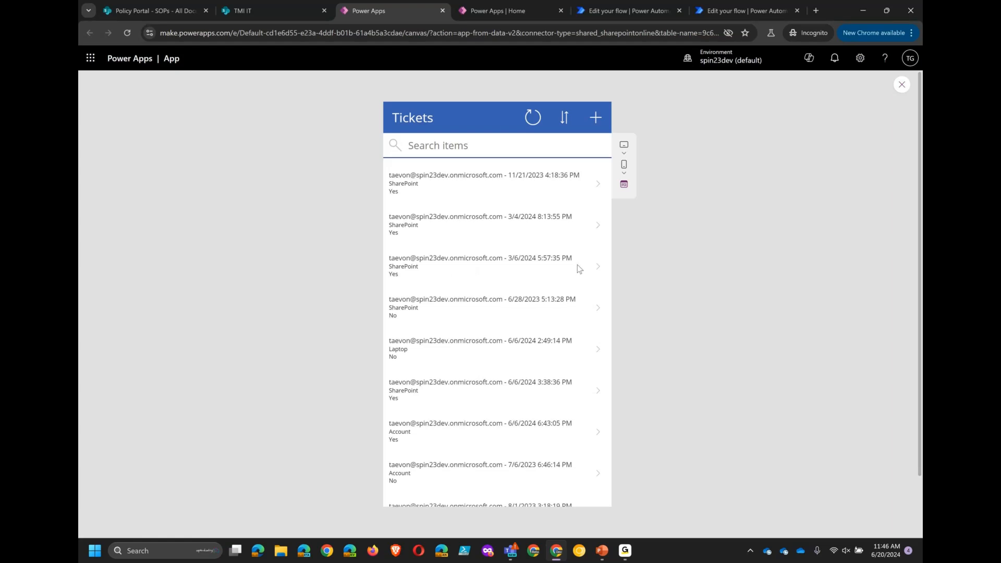
{"action": "left_click", "coordinate": [599, 278]}
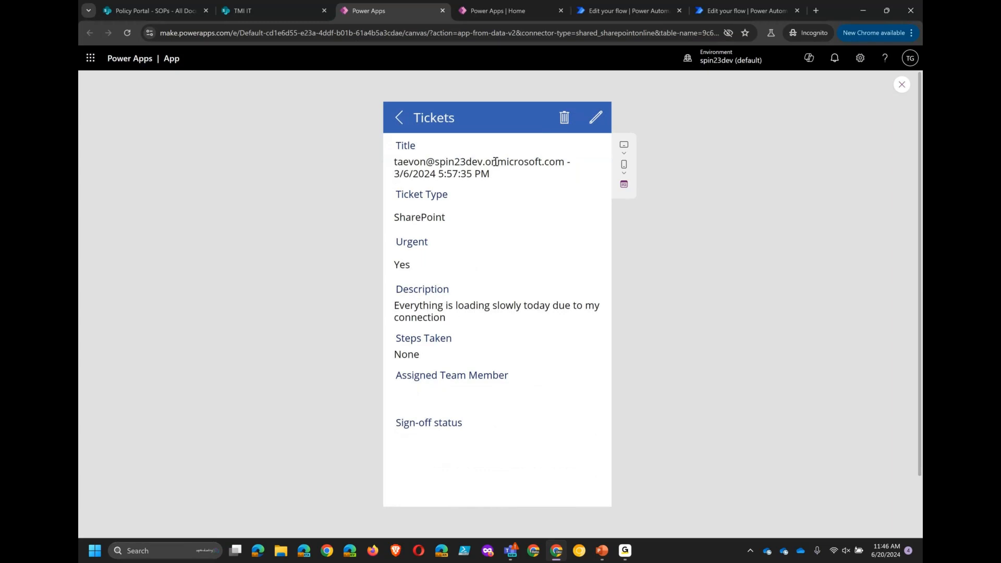
- Edit that ticket, setting Urgent to No and Ticket Type to Account, and save it
{"action": "left_click", "coordinate": [597, 118]}
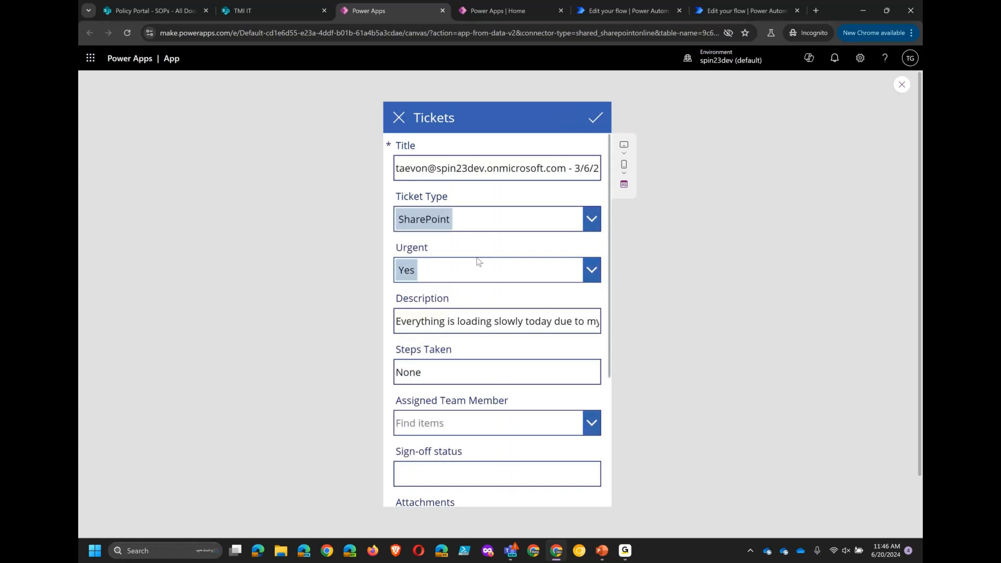
{"action": "scroll", "coordinate": [478, 262], "scroll_direction": "down", "scroll_amount": 2}
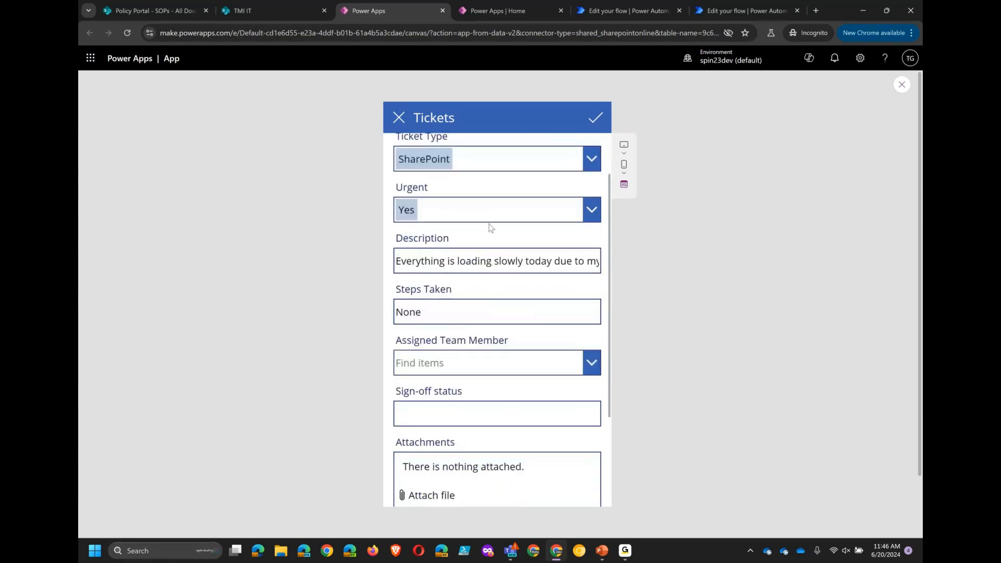
{"action": "left_click", "coordinate": [474, 214]}
{"action": "left_click", "coordinate": [426, 286]}
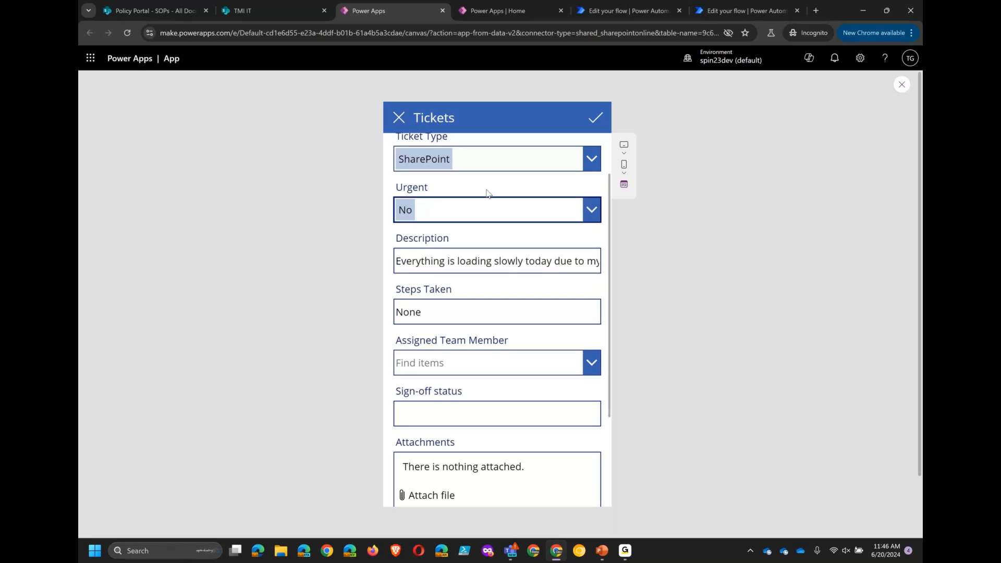
{"action": "left_click", "coordinate": [476, 162]}
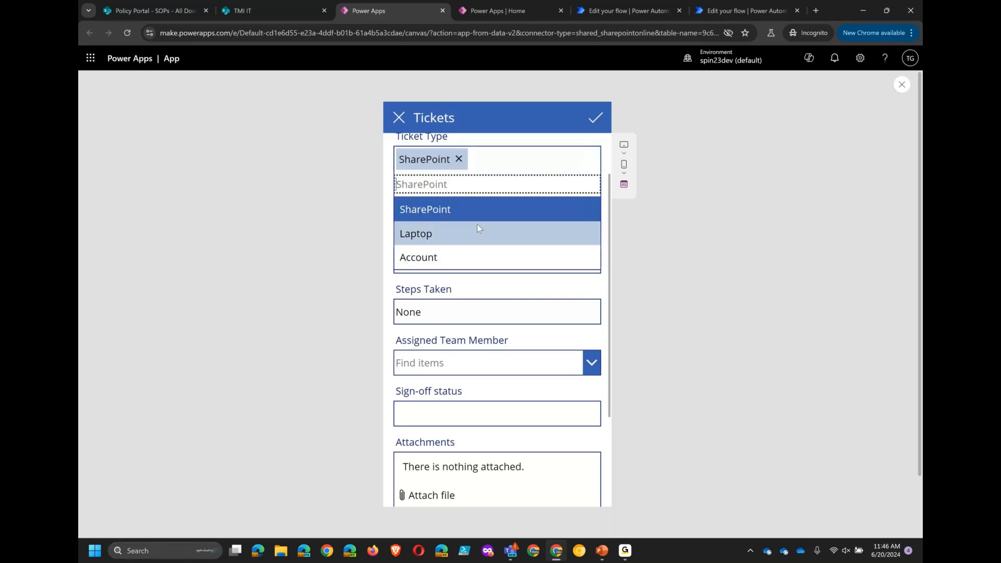
{"action": "left_click", "coordinate": [480, 256]}
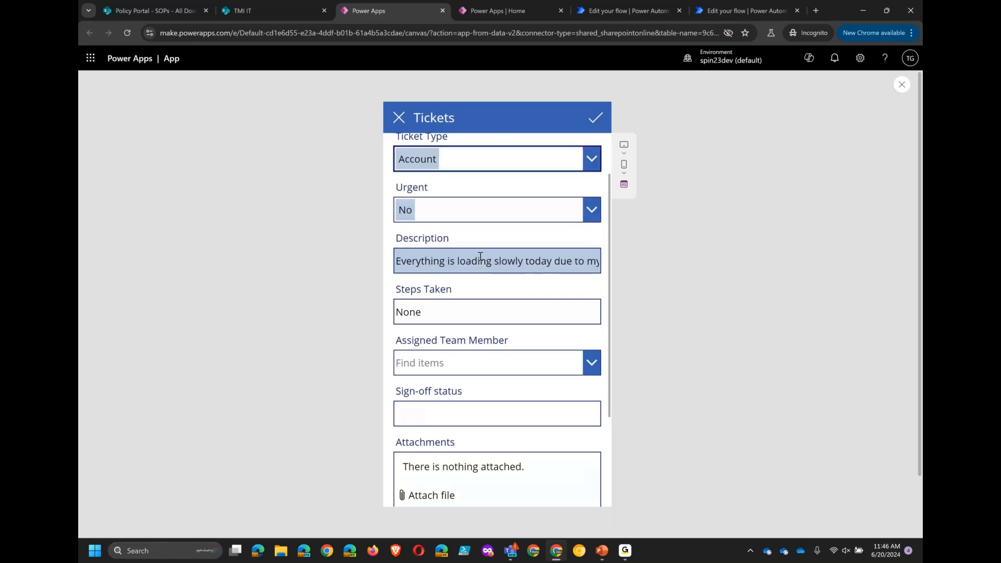
{"action": "left_click", "coordinate": [596, 118]}
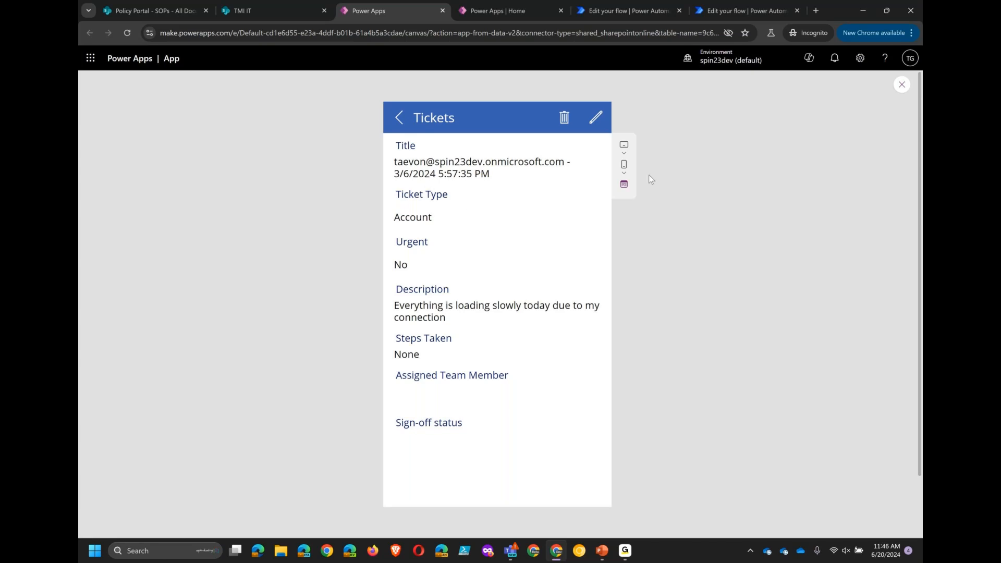
- Close the preview and delete the Attachments data card from EditForm1 on EditScreen1
{"action": "left_click", "coordinate": [902, 92]}
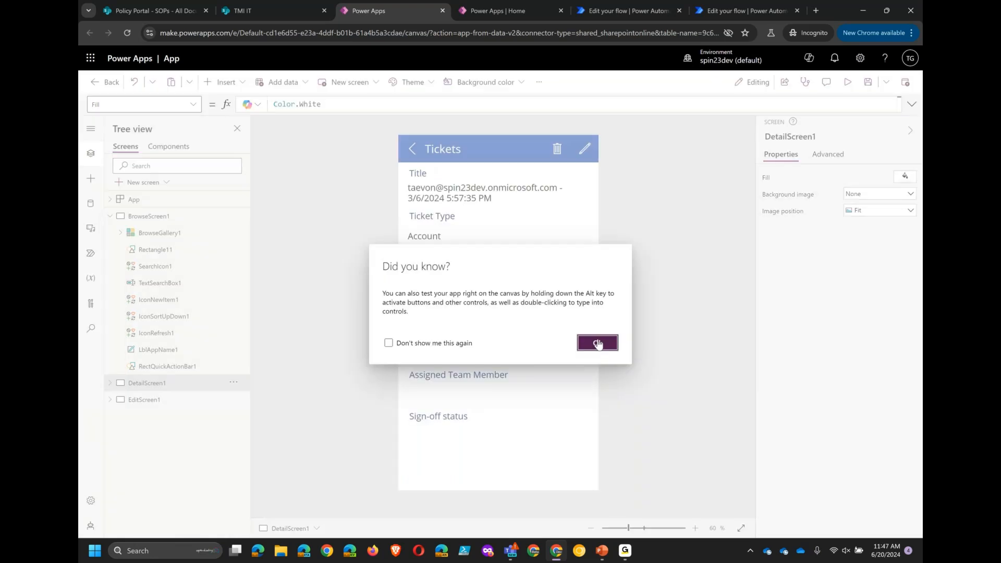
{"action": "left_click", "coordinate": [600, 343]}
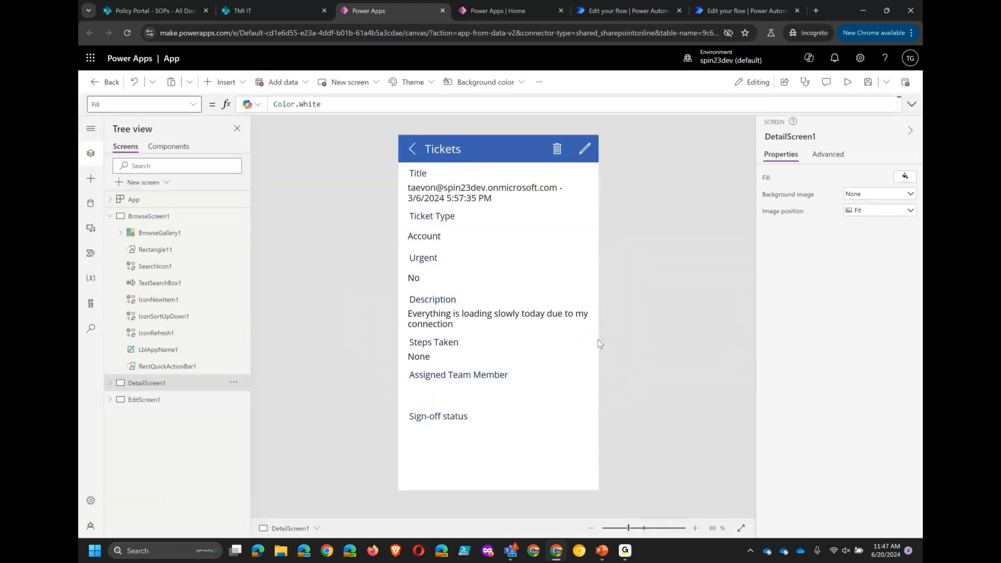
{"action": "left_click", "coordinate": [110, 401]}
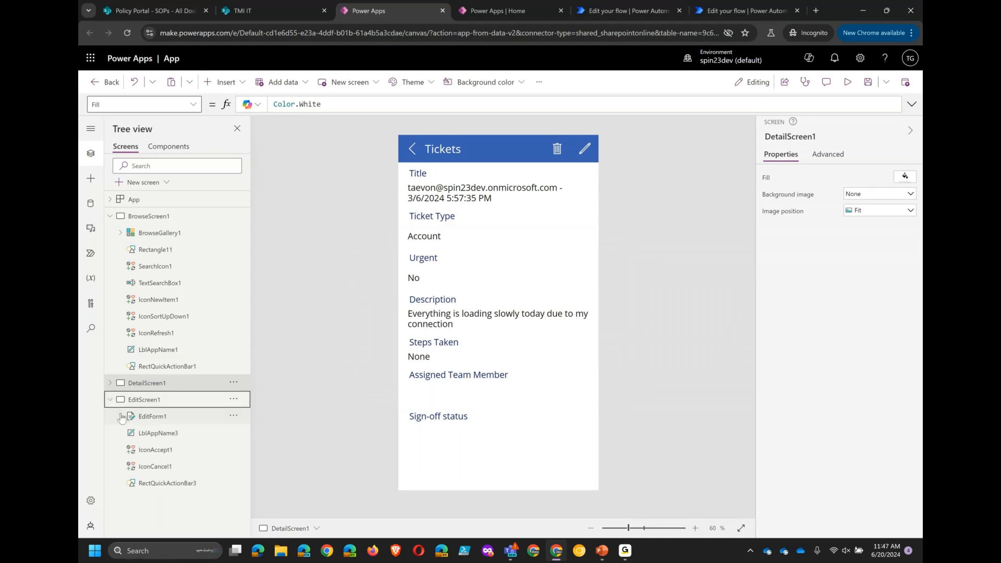
{"action": "left_click", "coordinate": [121, 418]}
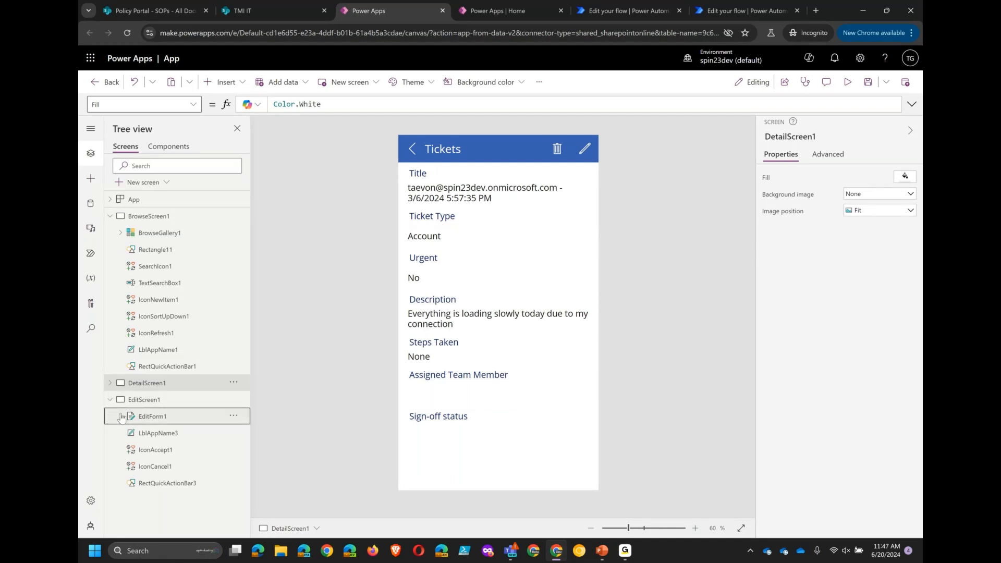
{"action": "left_click", "coordinate": [120, 417]}
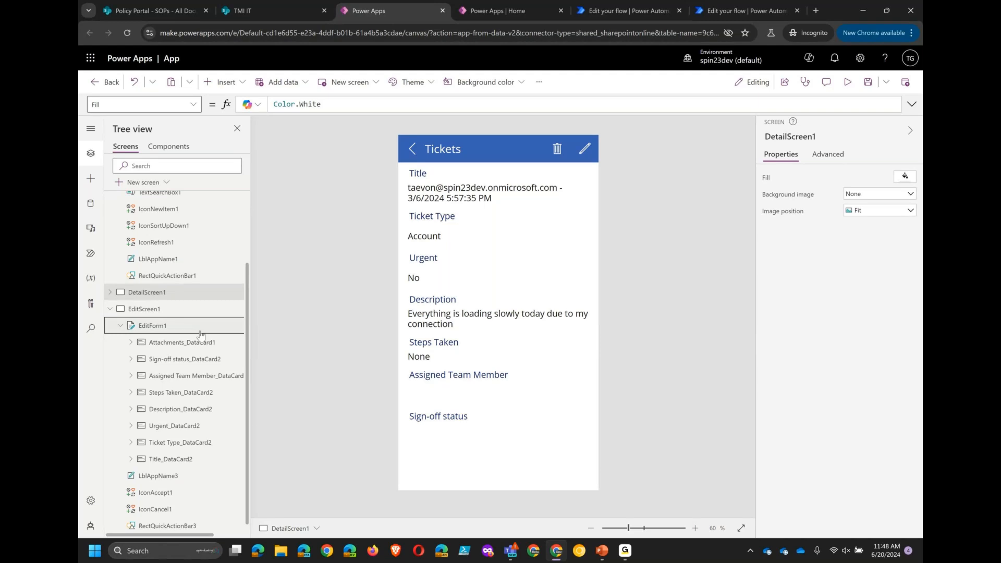
{"action": "left_click", "coordinate": [187, 344]}
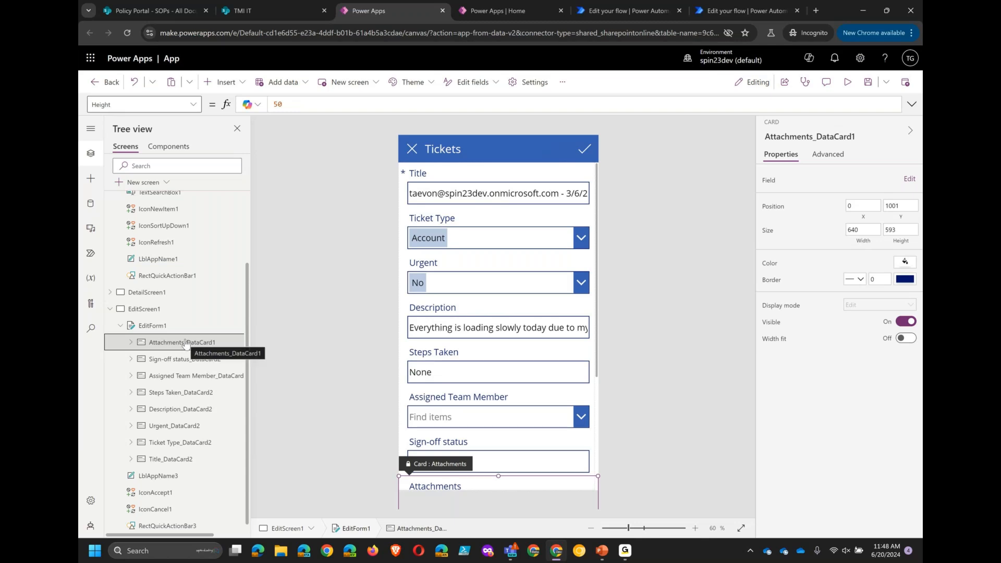
{"action": "right_click", "coordinate": [186, 344]}
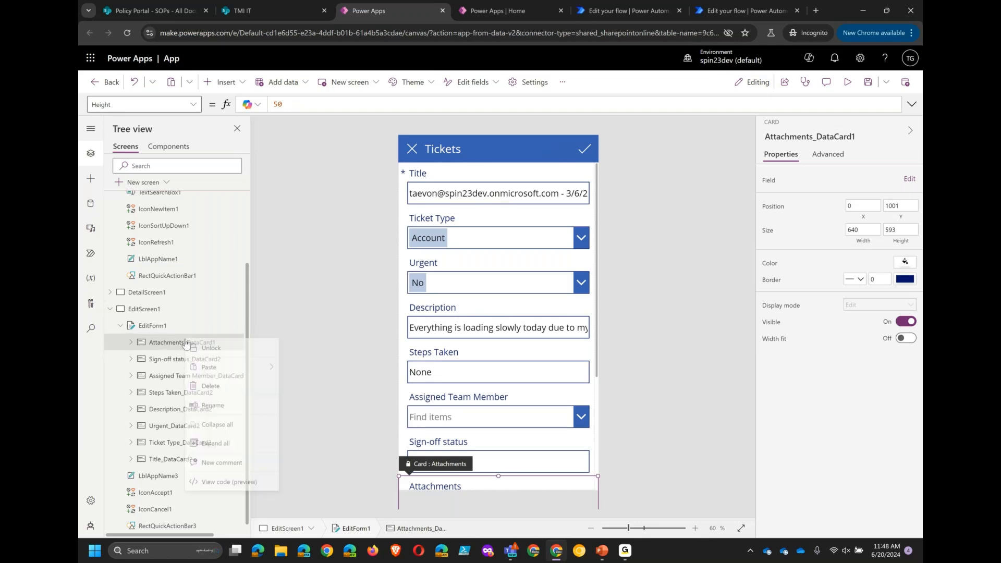
{"action": "left_click", "coordinate": [233, 390]}
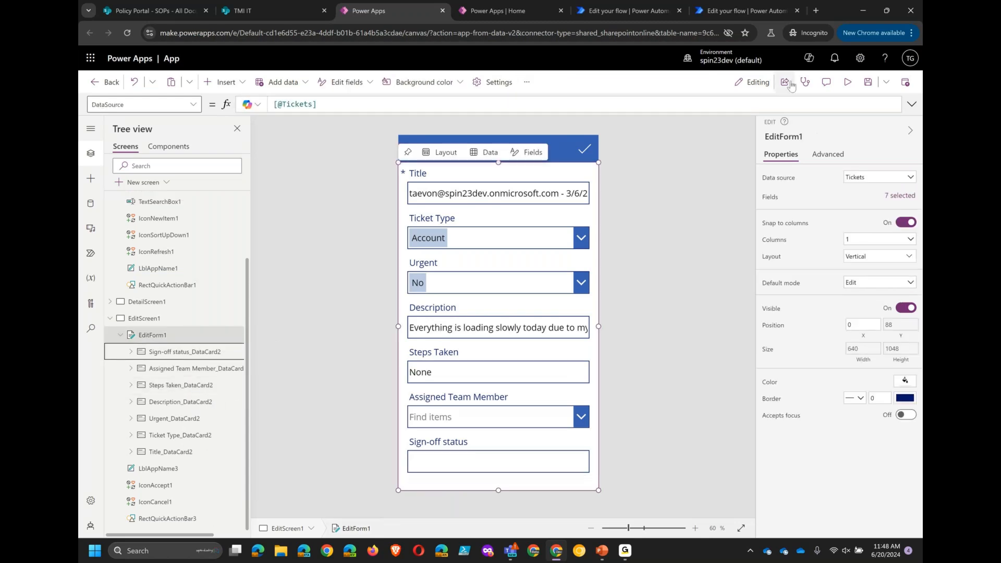
- Preview the edit form without the attachments field and exit the preview
{"action": "left_click", "coordinate": [848, 83]}
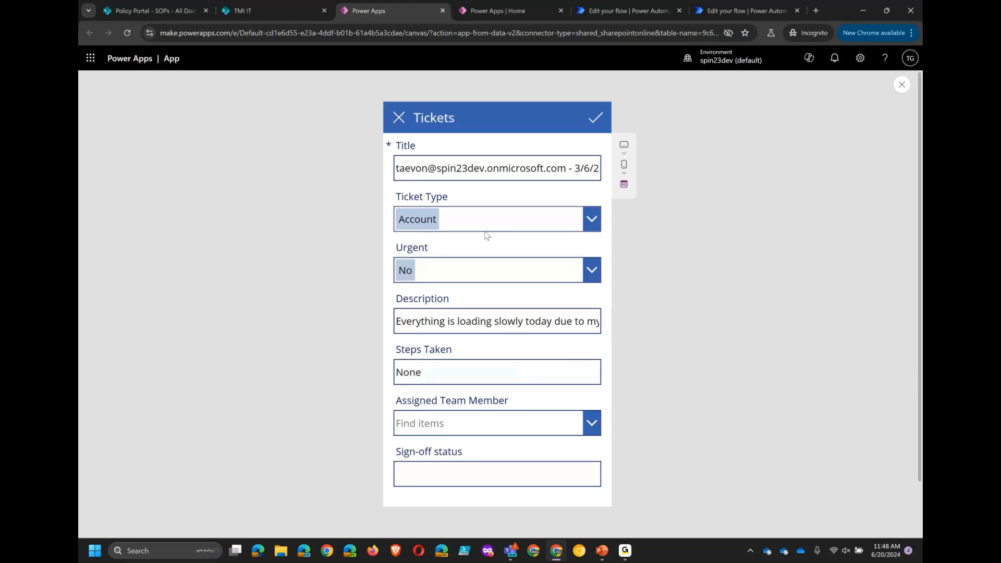
{"action": "left_click", "coordinate": [165, 18]}
{"action": "key", "text": "Escape"}
{"action": "left_click", "coordinate": [603, 346]}
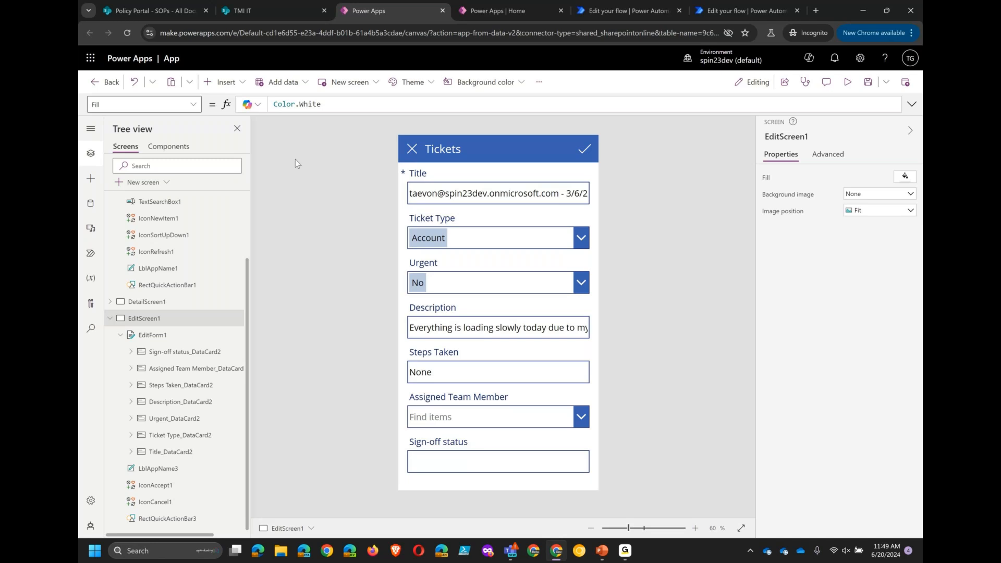
- Return to the Tickets list and review the new-item form and an existing ticket's details
{"action": "left_click", "coordinate": [150, 10]}
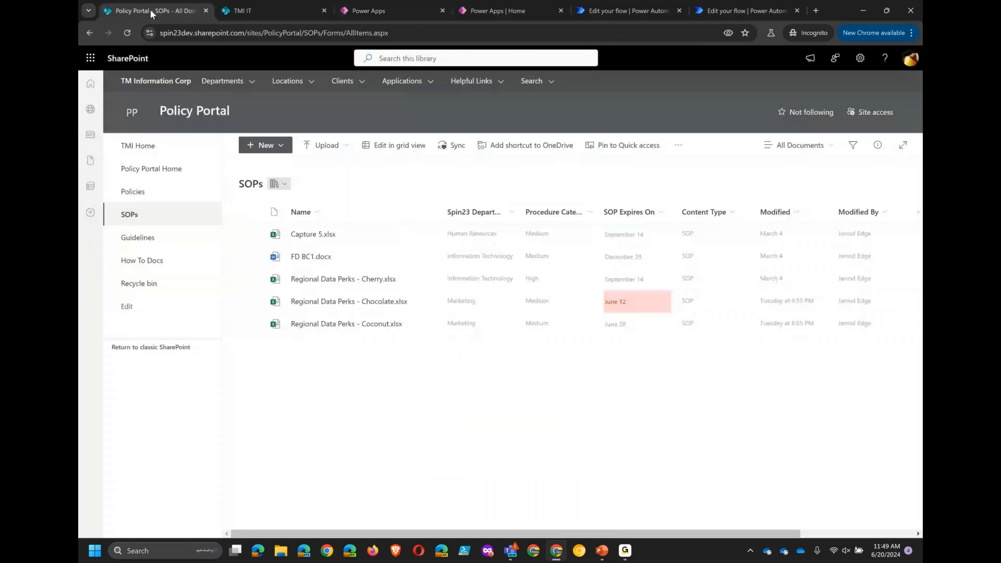
{"action": "left_click", "coordinate": [250, 11]}
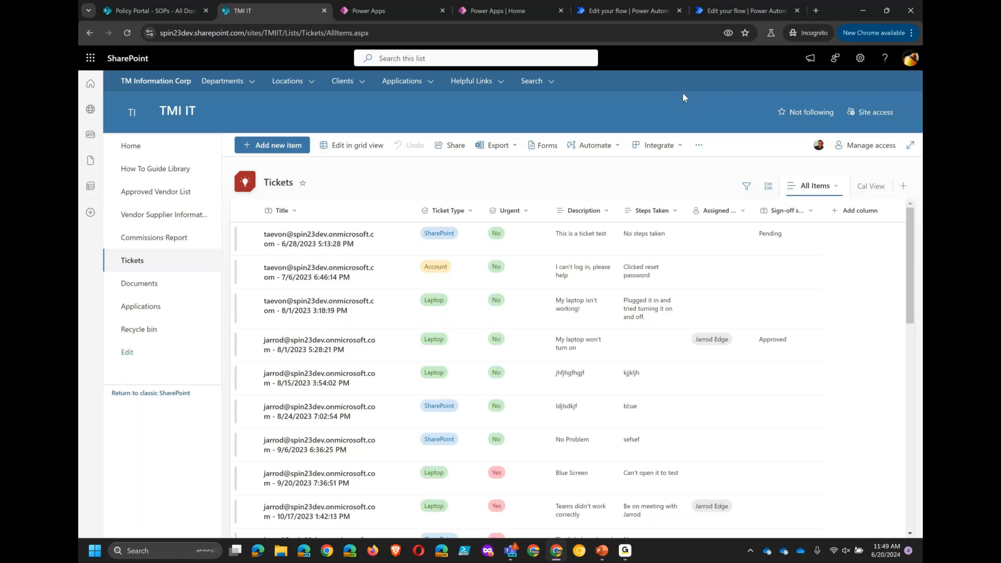
{"action": "left_click", "coordinate": [265, 151]}
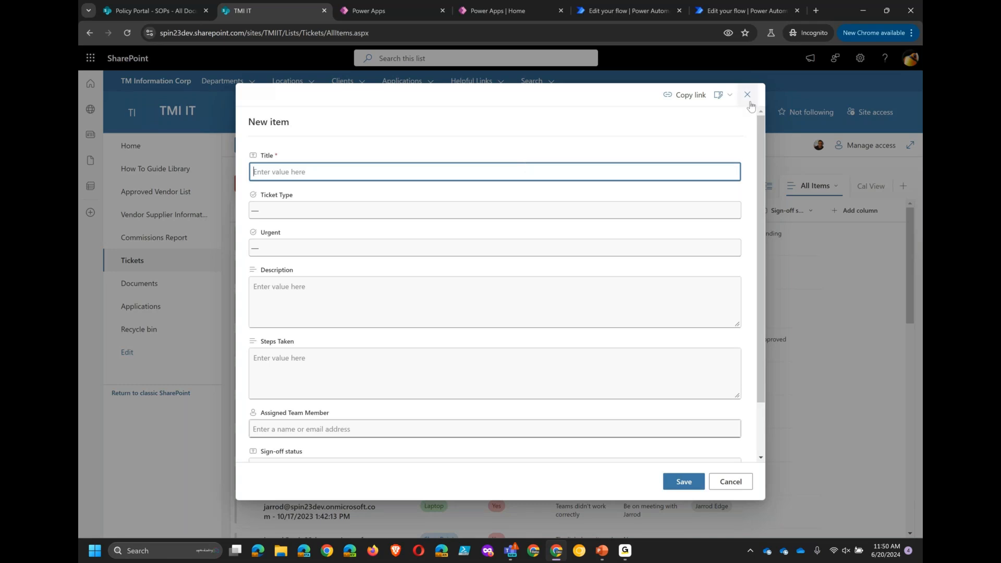
{"action": "left_click", "coordinate": [748, 96]}
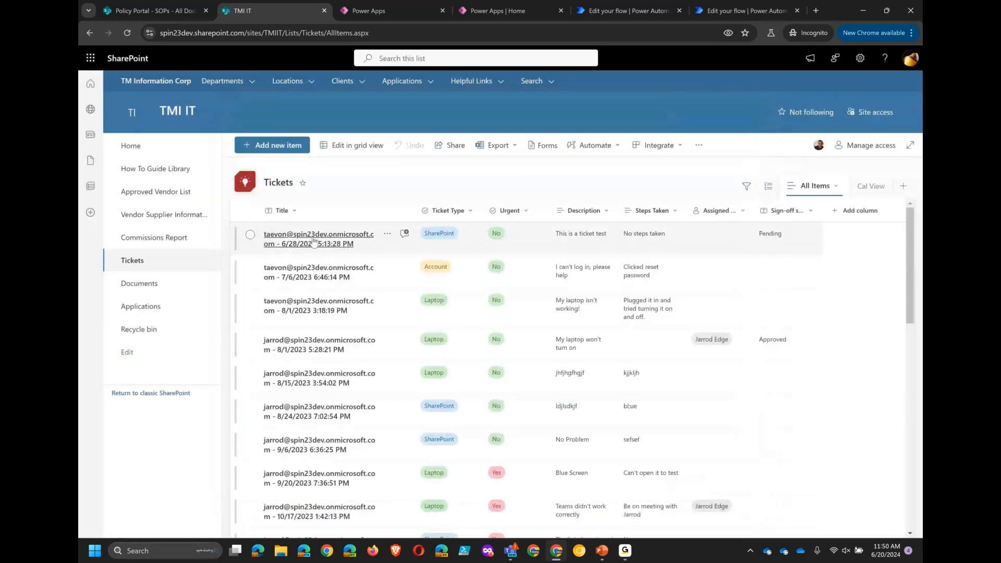
{"action": "left_click", "coordinate": [314, 241]}
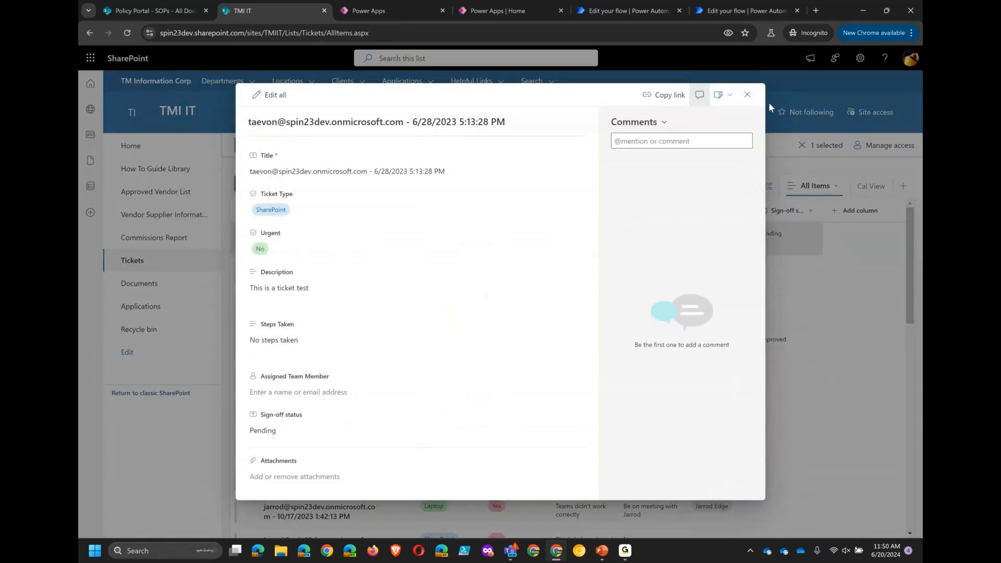
{"action": "left_click", "coordinate": [749, 95]}
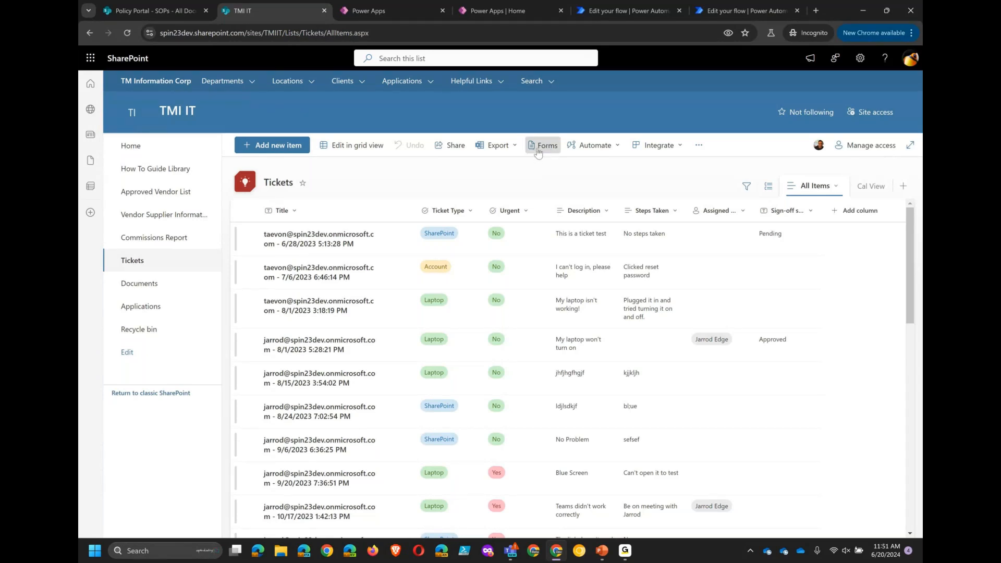
- Create a new form for the Tickets list
{"action": "left_click", "coordinate": [541, 149]}
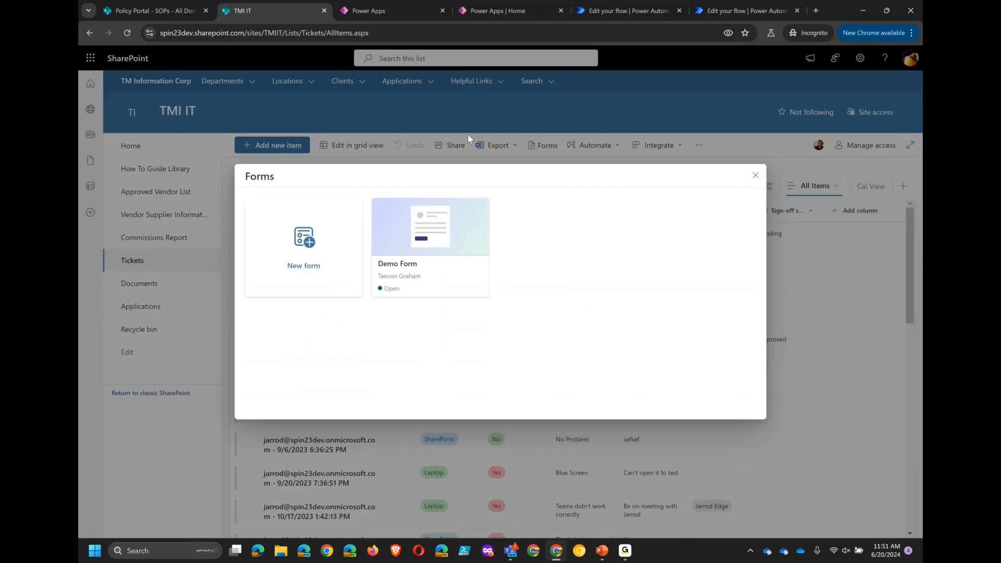
{"action": "left_click", "coordinate": [317, 254]}
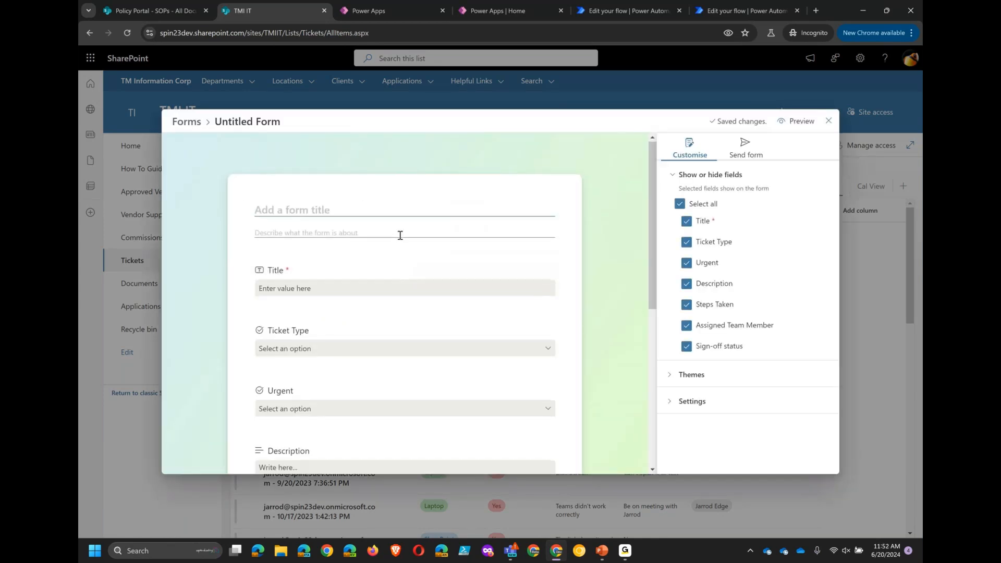
- Add a Facilities choice to the Ticket Type field of the new Tickets form
{"action": "scroll", "coordinate": [400, 235], "scroll_direction": "down", "scroll_amount": 1}
{"action": "scroll", "coordinate": [401, 235], "scroll_direction": "down", "scroll_amount": 1}
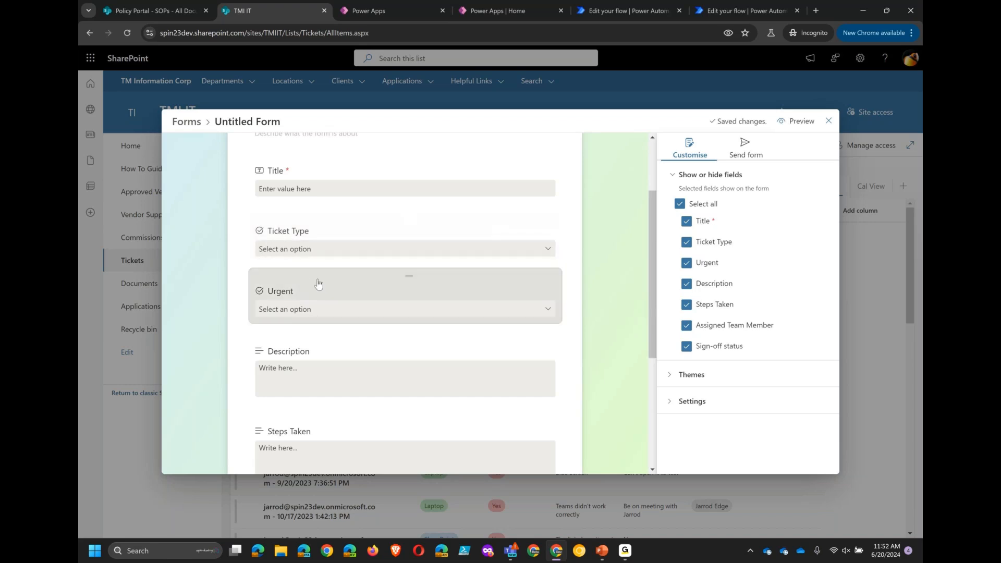
{"action": "left_click", "coordinate": [358, 248]}
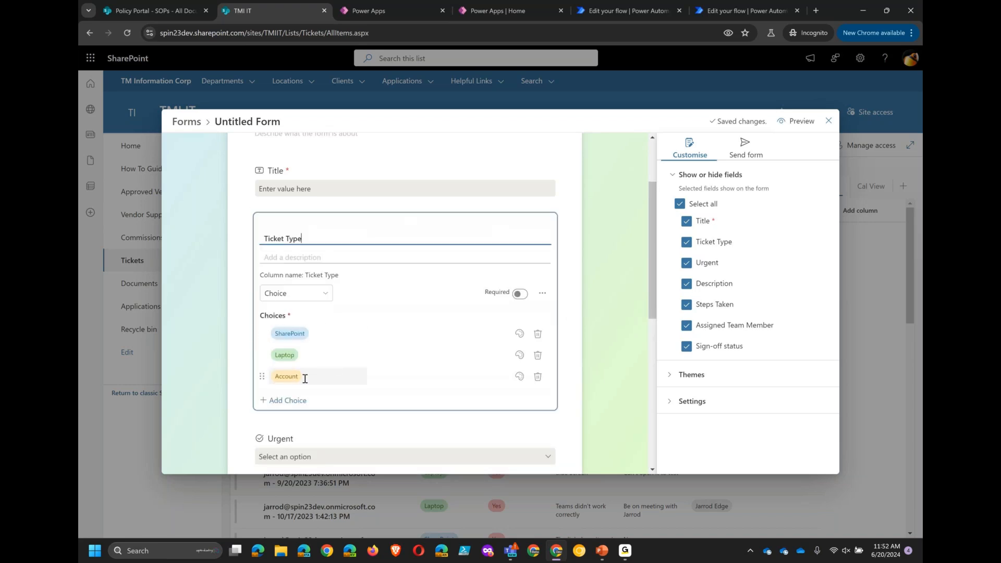
{"action": "left_click", "coordinate": [294, 405]}
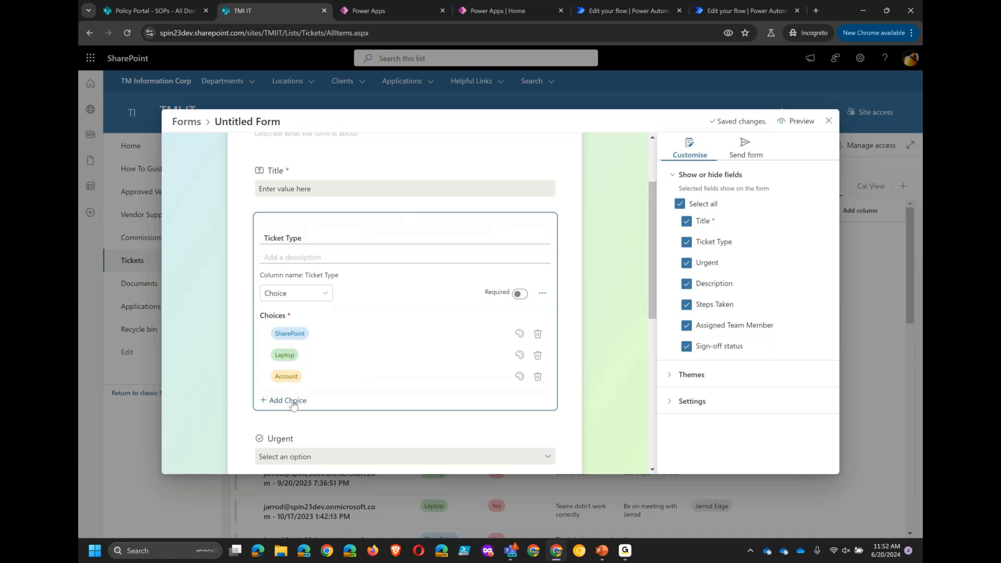
{"action": "left_click", "coordinate": [294, 402]}
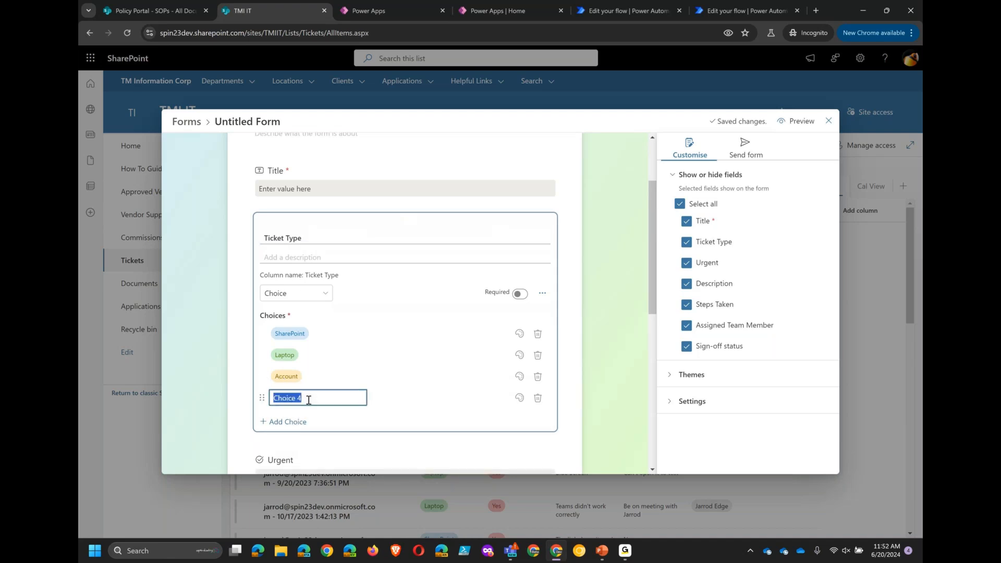
{"action": "type", "text": "Facilities"}
{"action": "key", "text": "Return"}
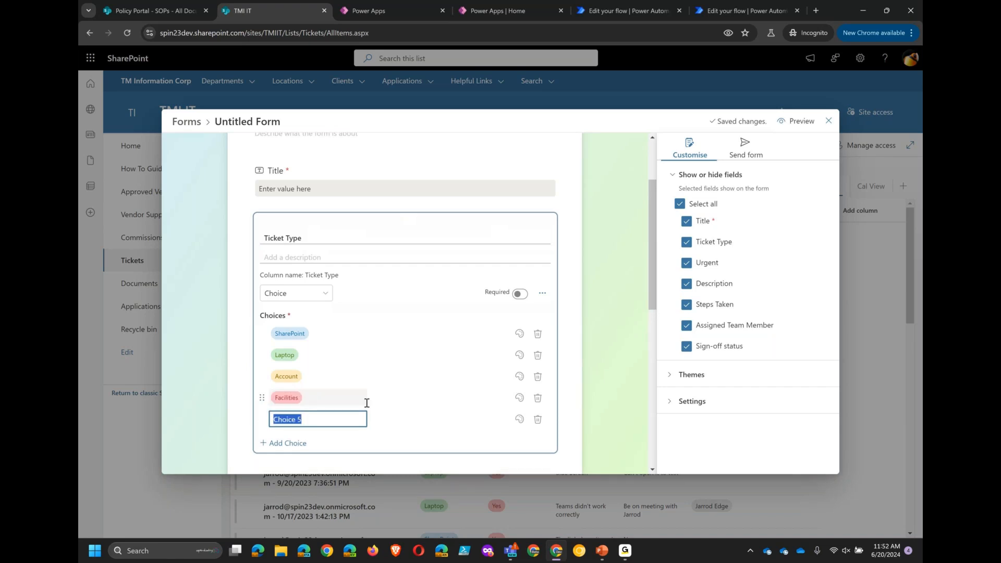
{"action": "left_click", "coordinate": [538, 420]}
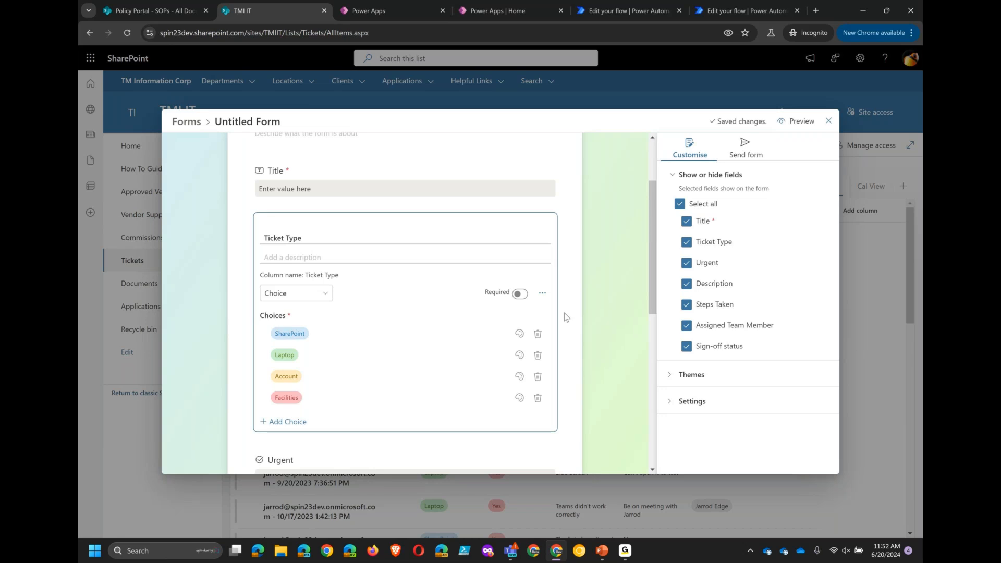
- Review the form's remaining fields, its settings and sharing options, then close the form editor
{"action": "scroll", "coordinate": [418, 308], "scroll_direction": "down", "scroll_amount": 1}
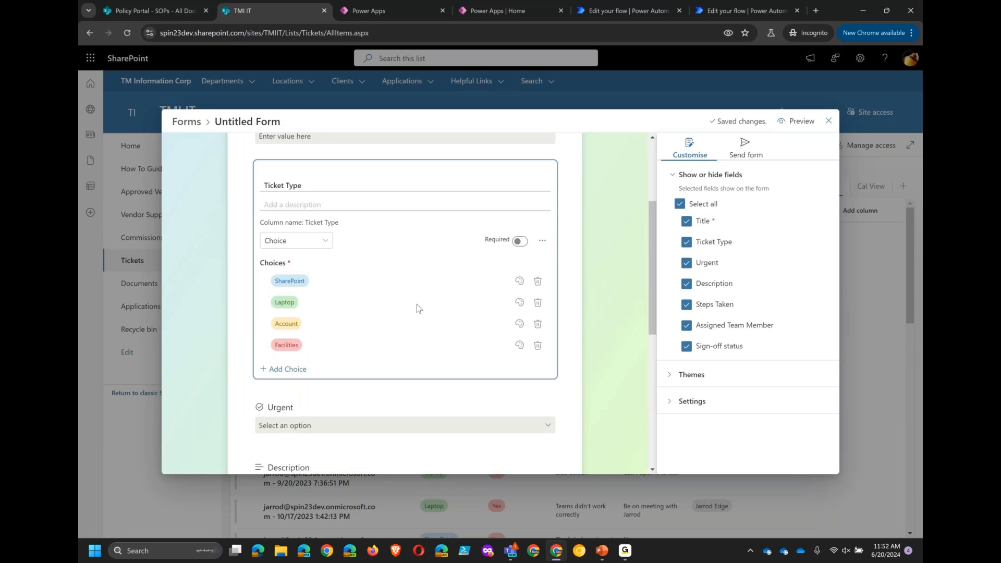
{"action": "scroll", "coordinate": [418, 308], "scroll_direction": "down", "scroll_amount": 4}
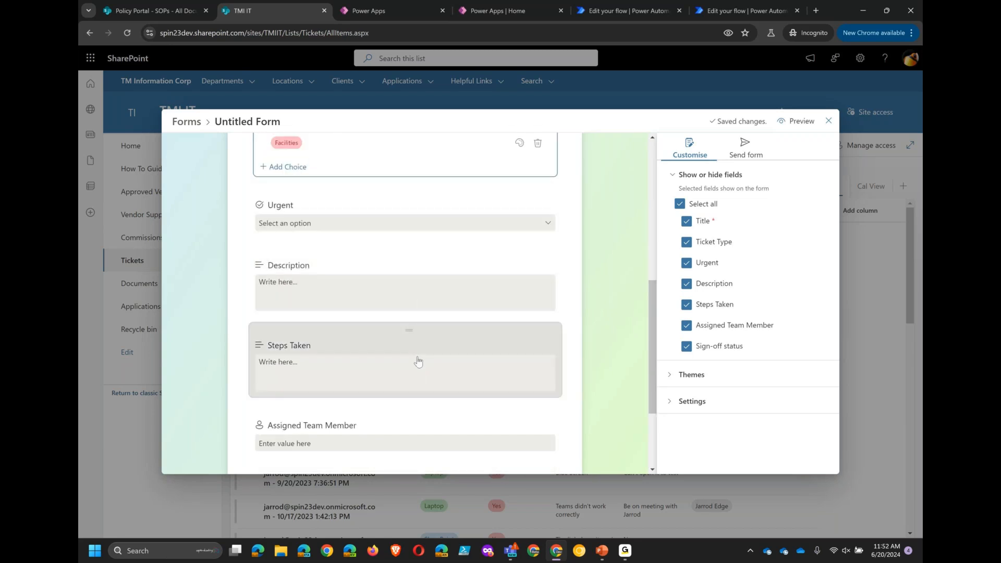
{"action": "scroll", "coordinate": [421, 360], "scroll_direction": "down", "scroll_amount": 1}
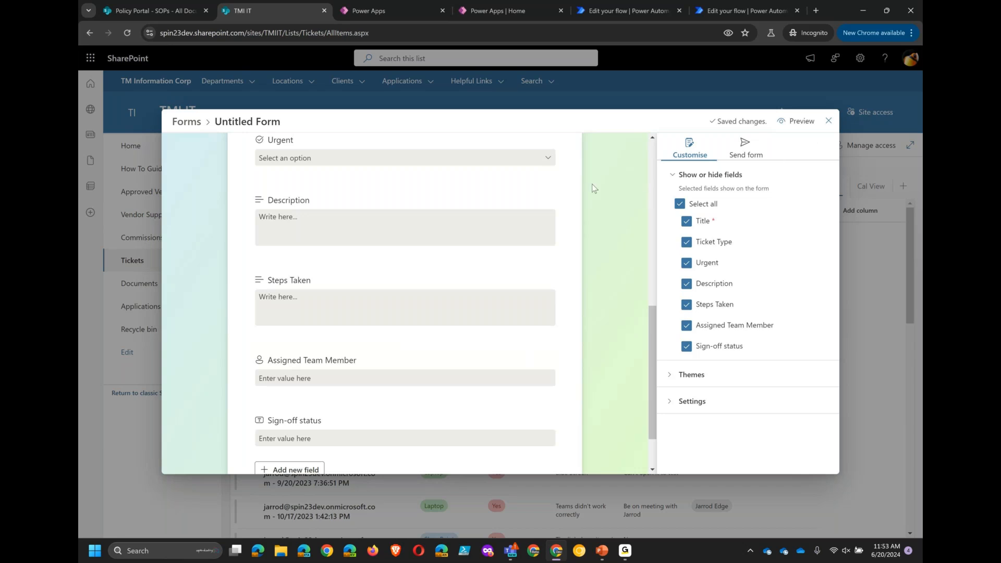
{"action": "scroll", "coordinate": [596, 231], "scroll_direction": "up", "scroll_amount": 4}
{"action": "scroll", "coordinate": [596, 230], "scroll_direction": "up", "scroll_amount": 3}
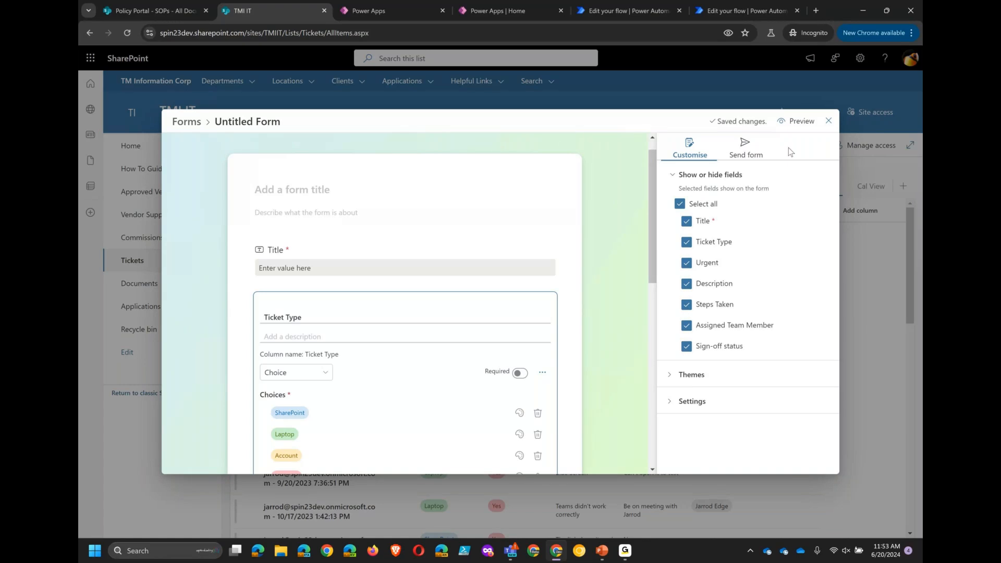
{"action": "left_click", "coordinate": [670, 403]}
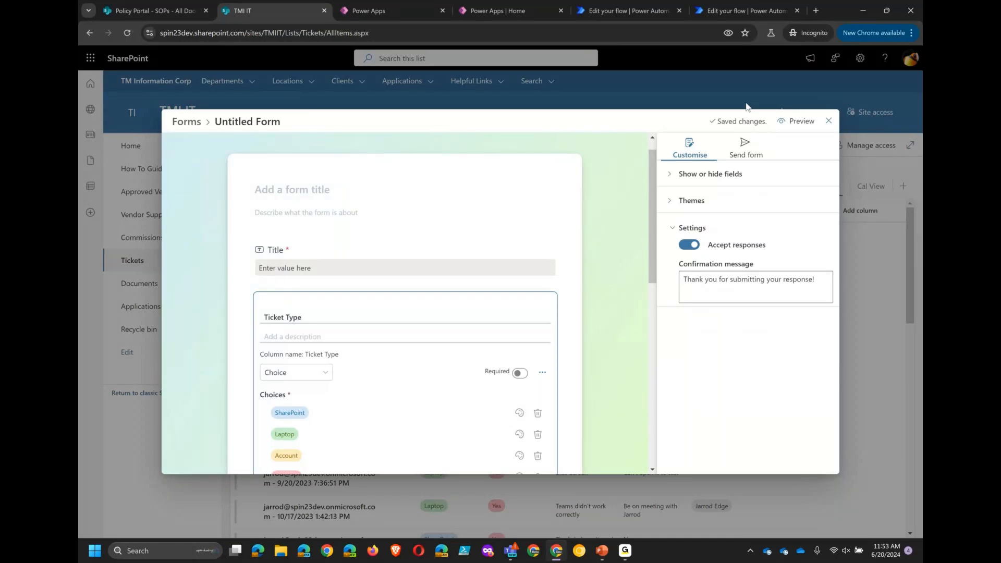
{"action": "left_click", "coordinate": [746, 151]}
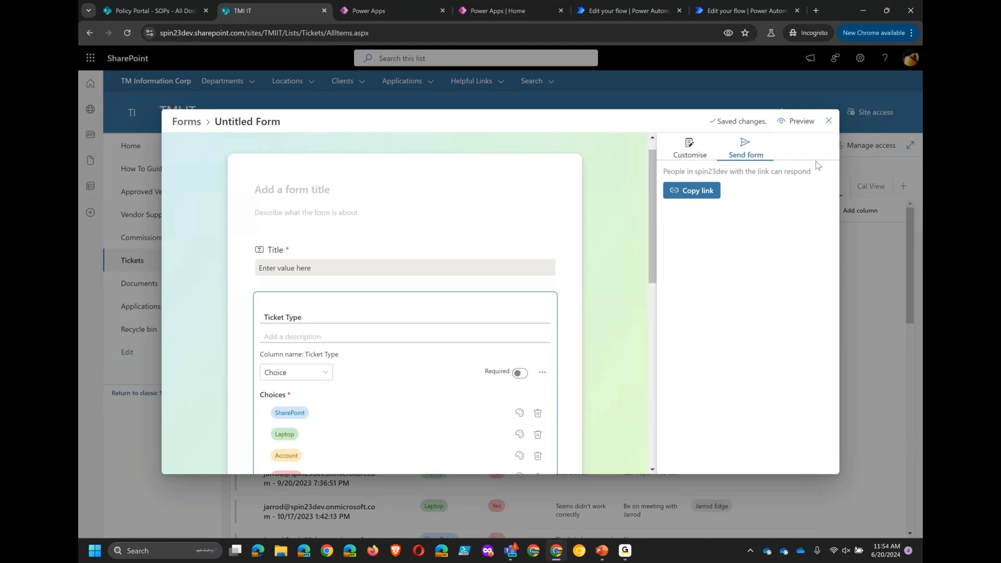
{"action": "left_click", "coordinate": [829, 122]}
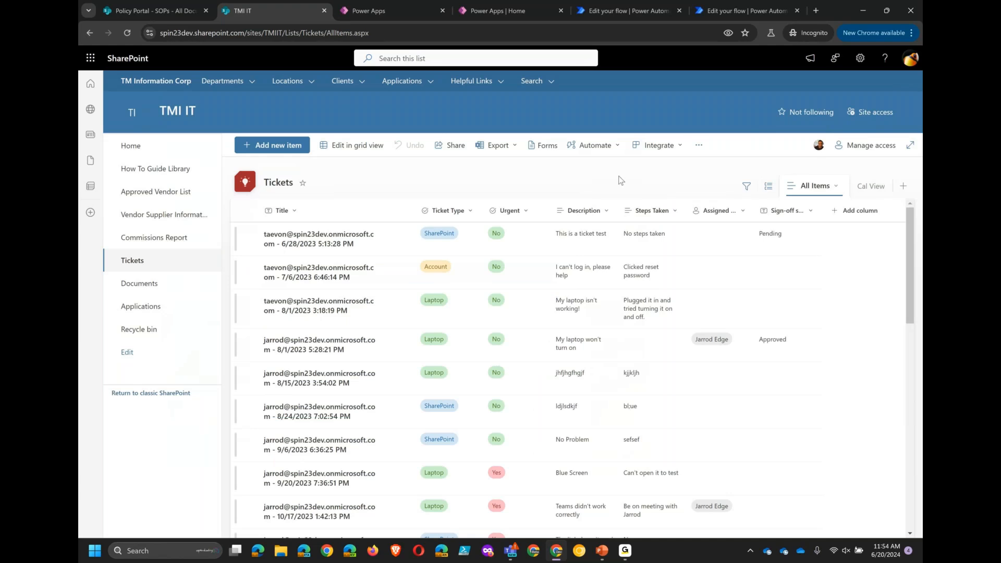
- Open Power Apps form customization for the Tickets list and skip the welcome dialog
{"action": "key", "text": "alt+Tab"}
{"action": "left_click", "coordinate": [665, 148]}
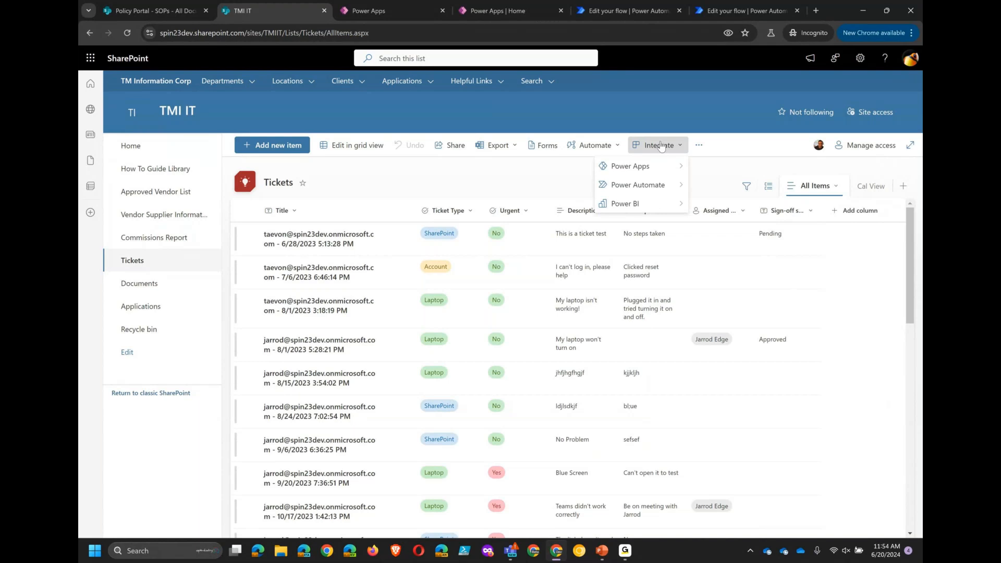
{"action": "mouse_move", "coordinate": [661, 166]}
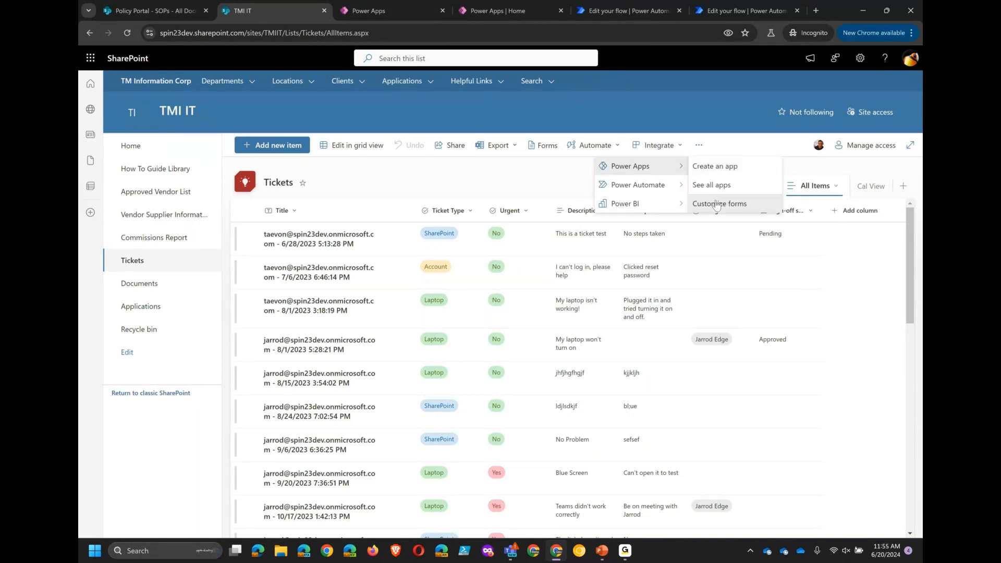
{"action": "left_click", "coordinate": [717, 204]}
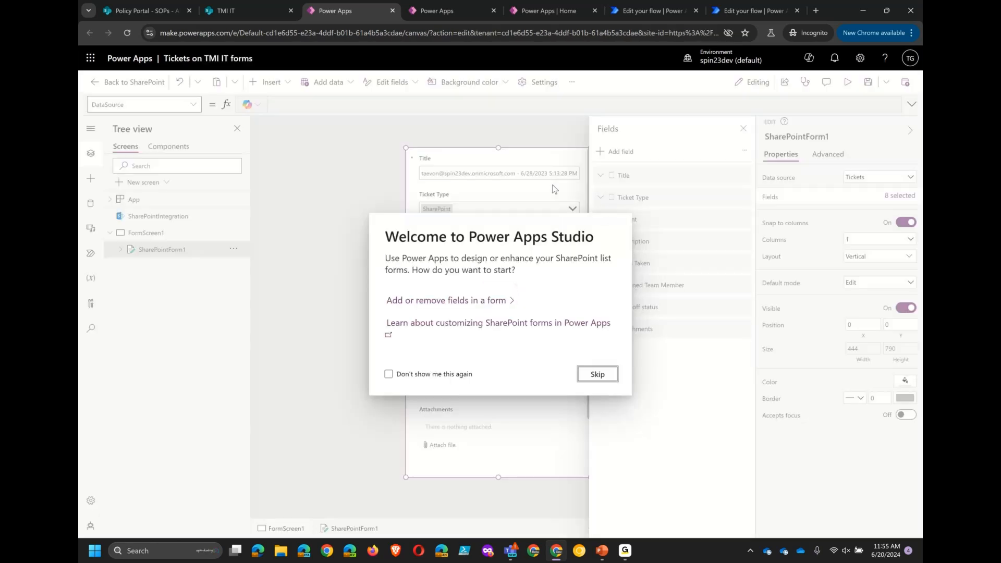
{"action": "left_click", "coordinate": [598, 374]}
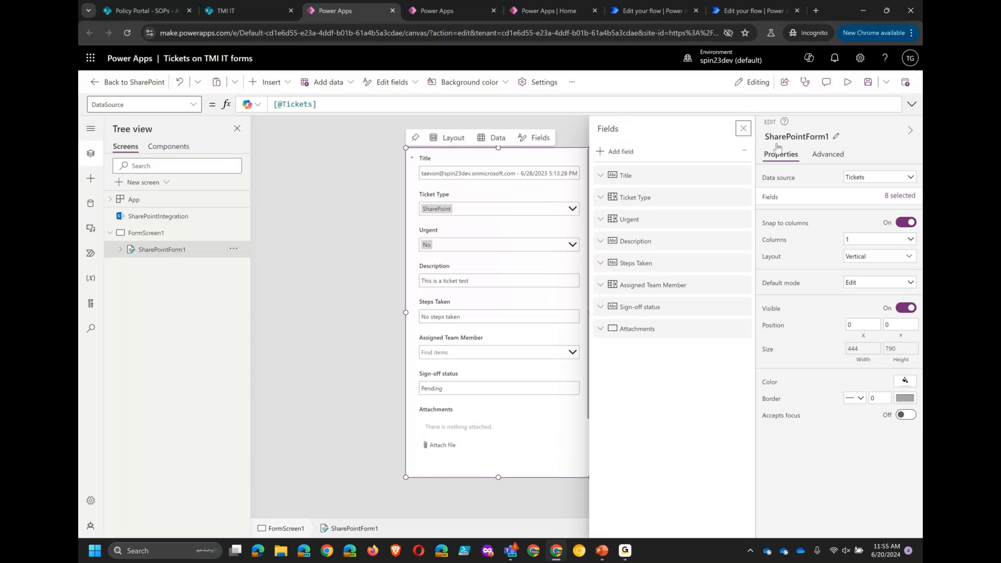
- Insert an Add user icon and place it beside the Assigned Team Member field on the form
{"action": "left_click", "coordinate": [743, 128]}
{"action": "left_click", "coordinate": [214, 253]}
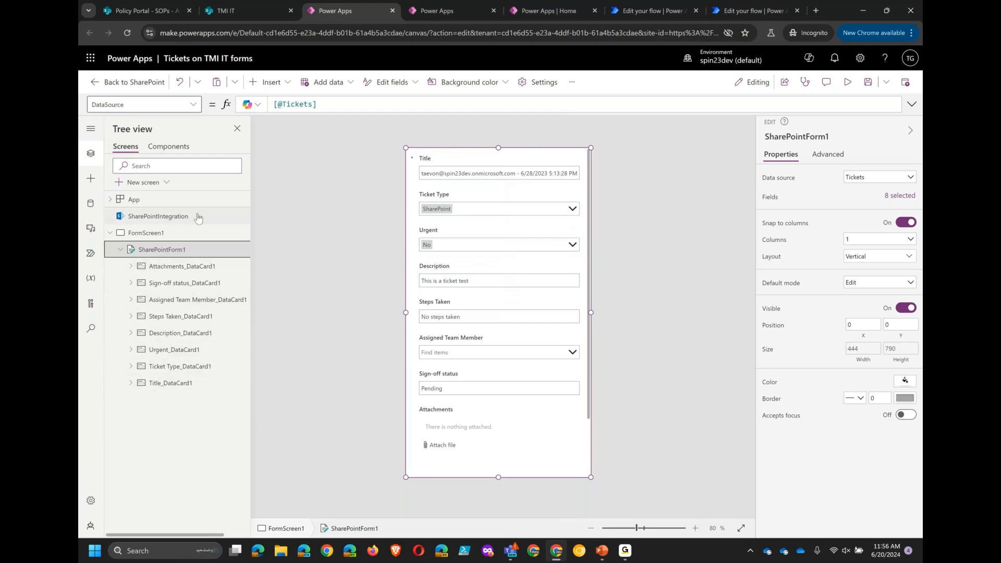
{"action": "left_click", "coordinate": [271, 82]}
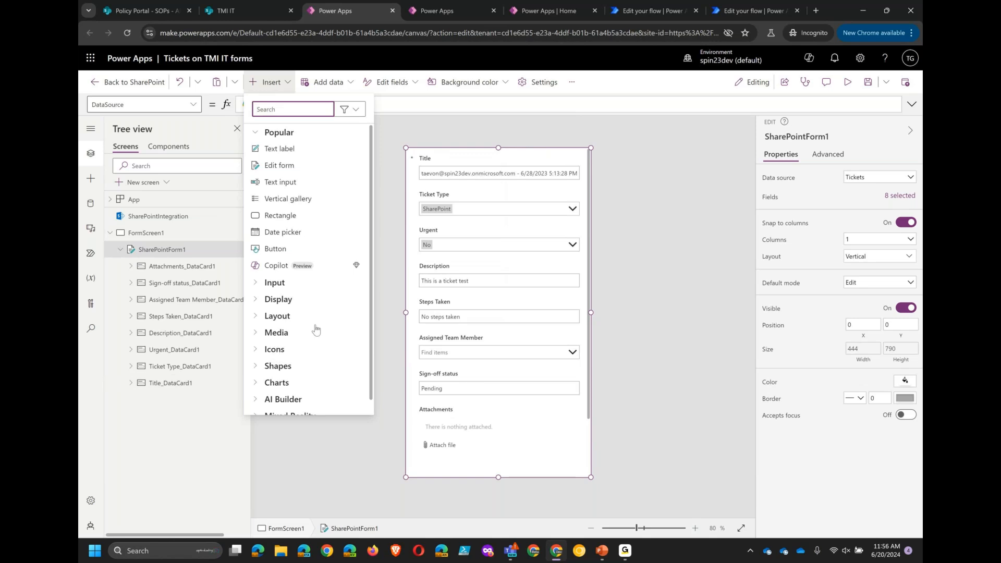
{"action": "left_click", "coordinate": [257, 351]}
{"action": "scroll", "coordinate": [308, 350], "scroll_direction": "down", "scroll_amount": 2}
{"action": "left_click", "coordinate": [296, 350]}
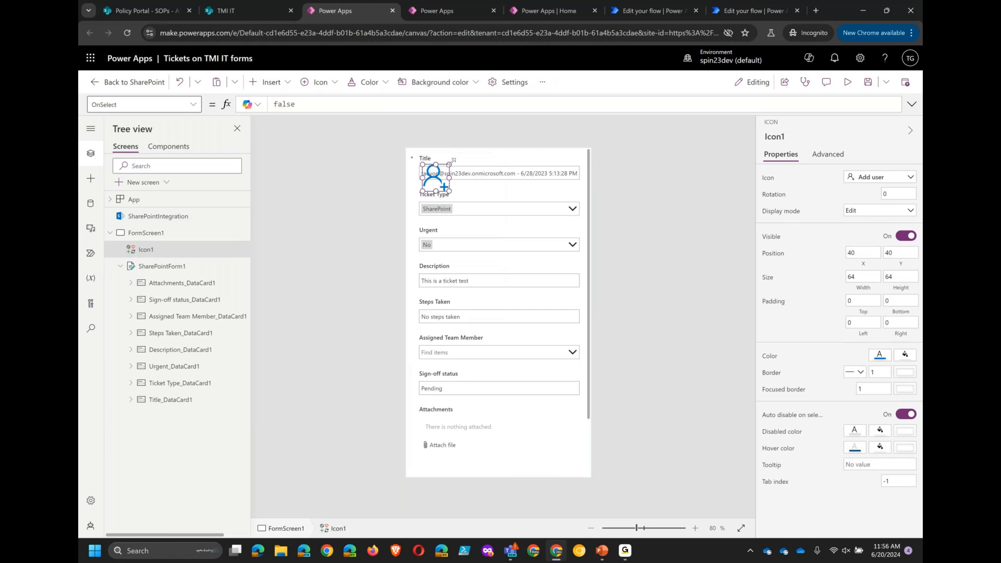
{"action": "left_click_drag", "start_coordinate": [449, 165], "coordinate": [416, 352]}
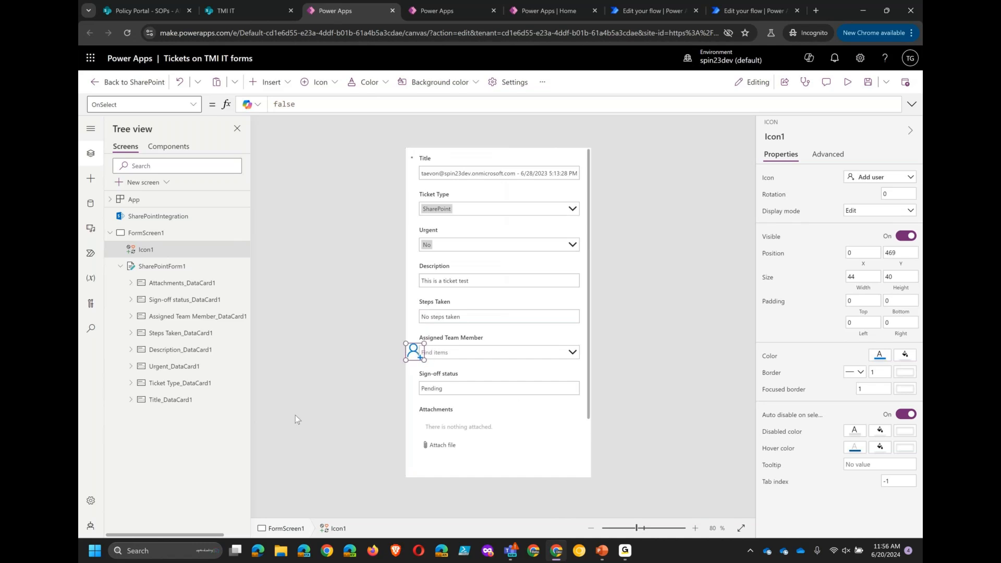
- Delete the Attachments data card from SharePointForm1 and publish the form to SharePoint
{"action": "left_click", "coordinate": [162, 286]}
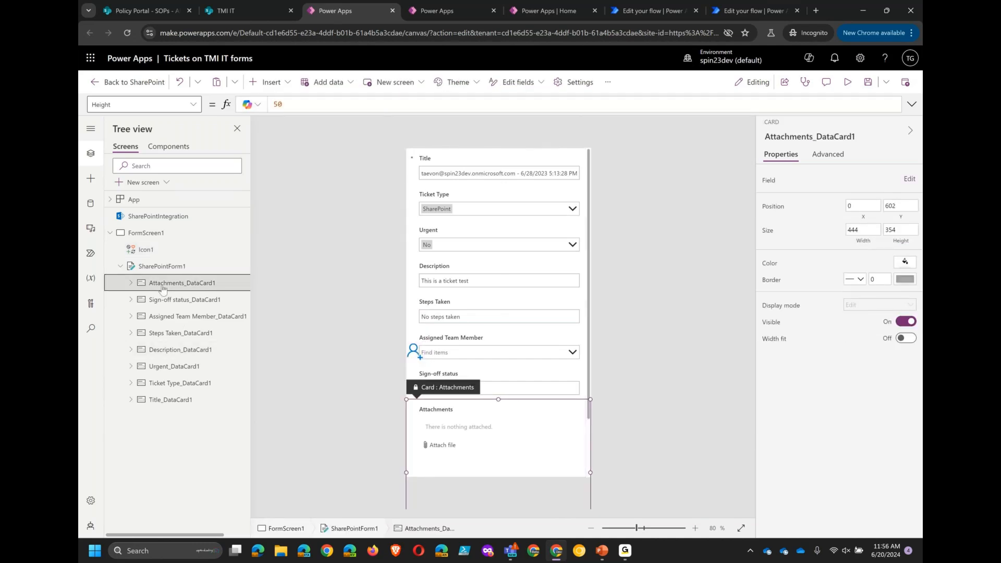
{"action": "key", "text": "Delete"}
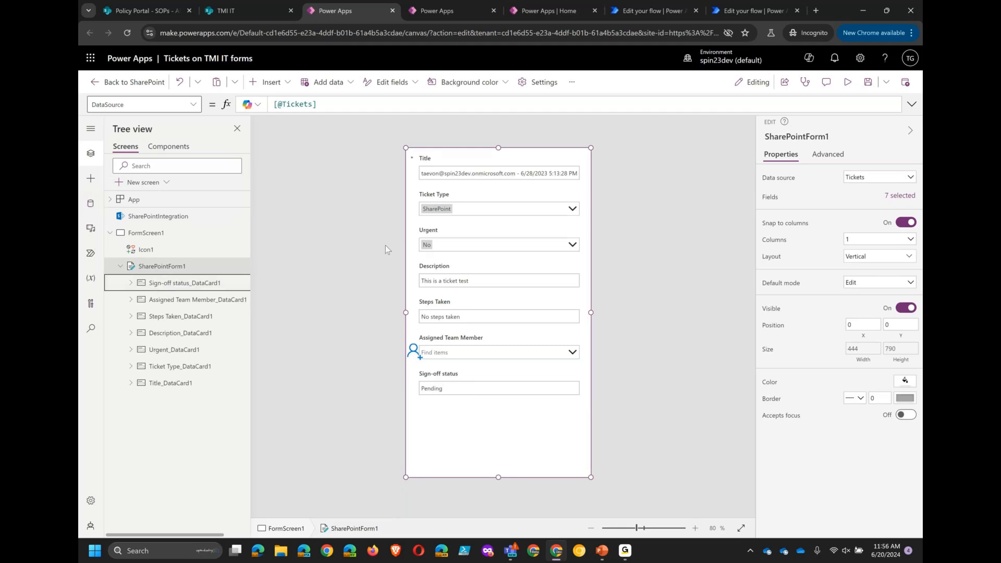
{"action": "mouse_move", "coordinate": [459, 177]}
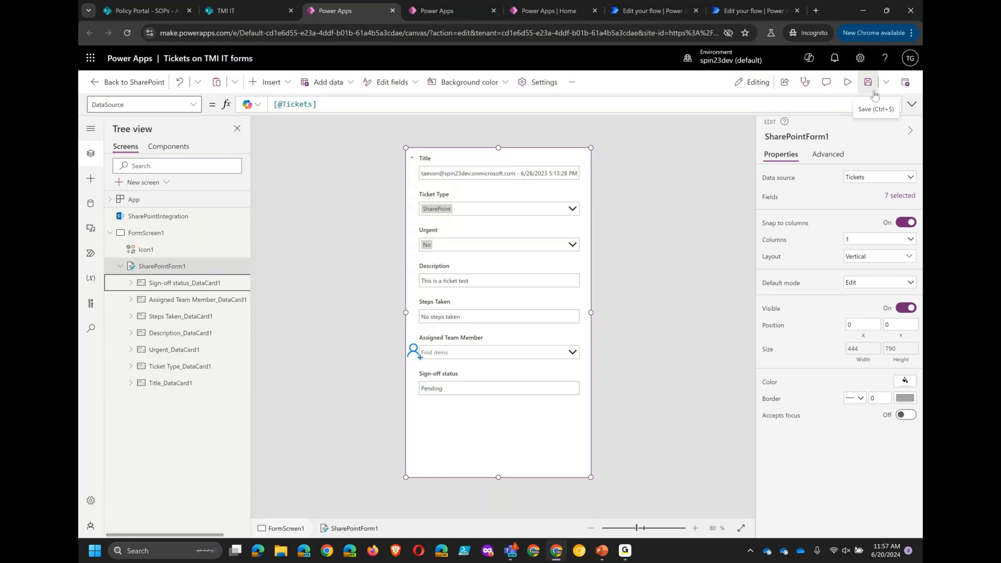
{"action": "left_click", "coordinate": [906, 84]}
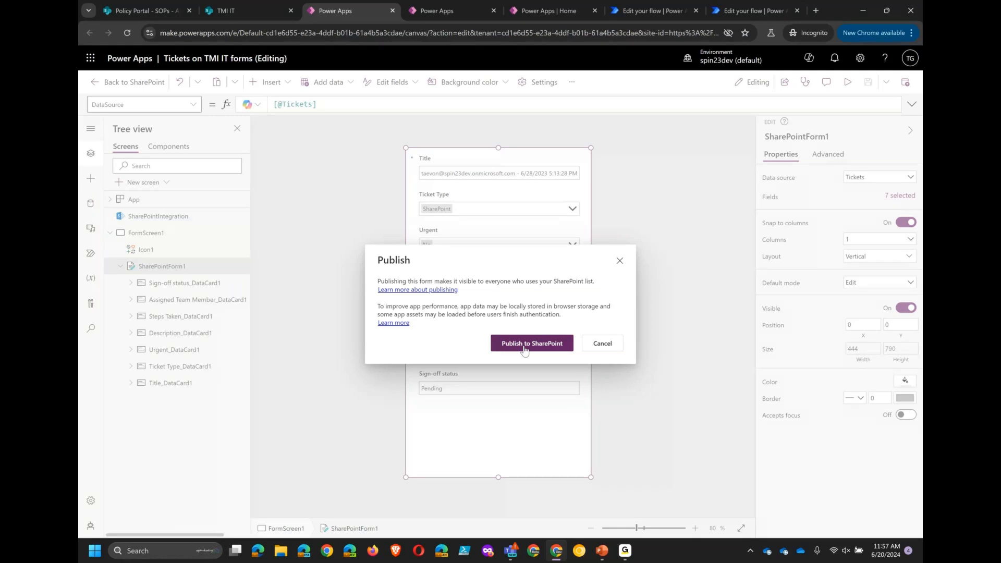
{"action": "left_click", "coordinate": [510, 351]}
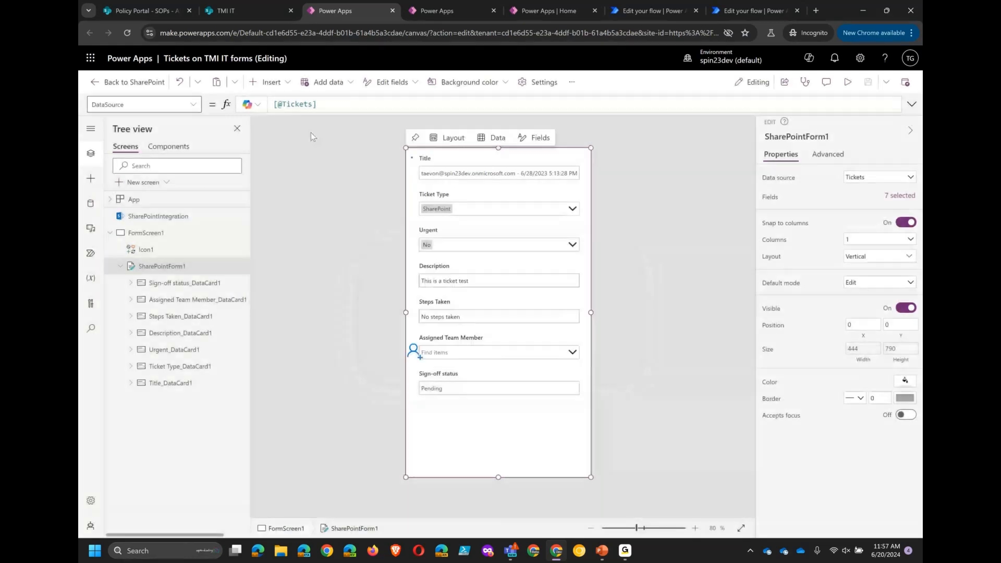
- Refresh the Tickets list and open the first ticket to view the published form
{"action": "left_click", "coordinate": [232, 9]}
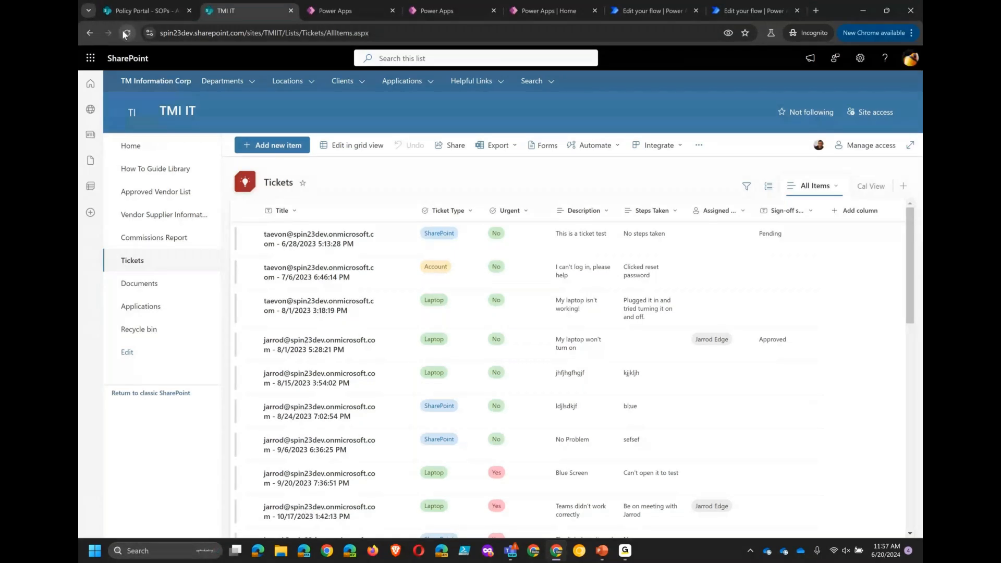
{"action": "left_click", "coordinate": [126, 33]}
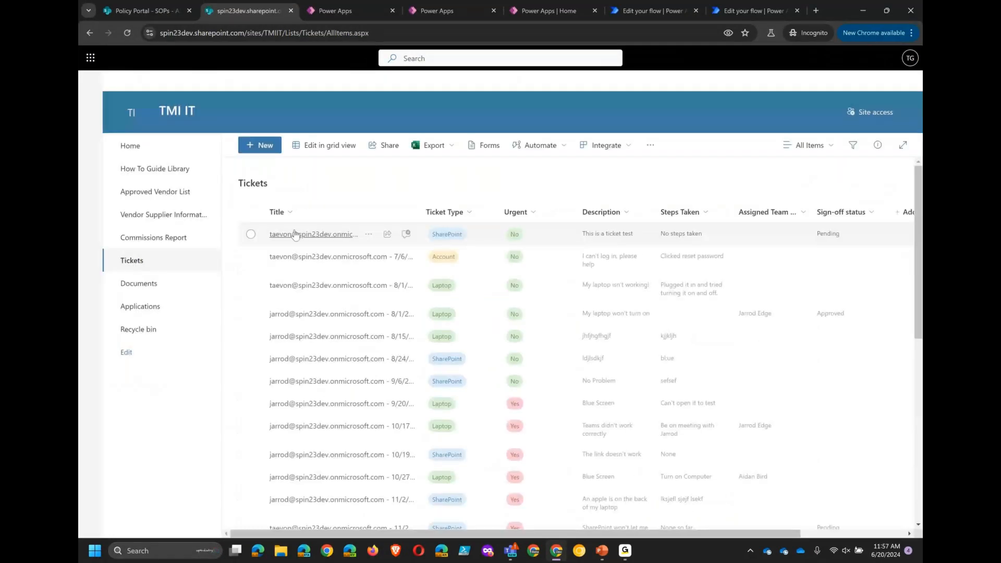
{"action": "left_click", "coordinate": [308, 256]}
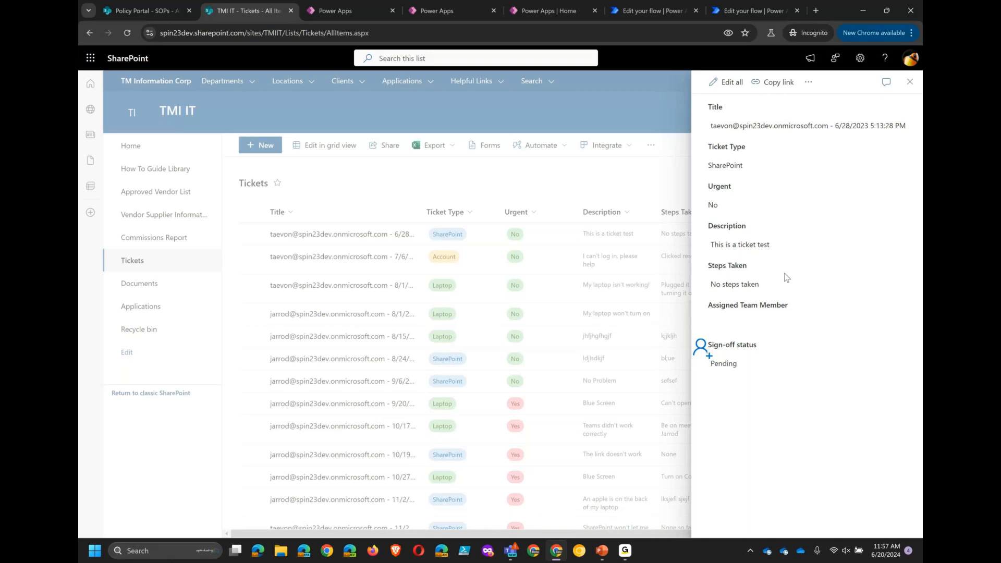
{"action": "left_click", "coordinate": [910, 82]}
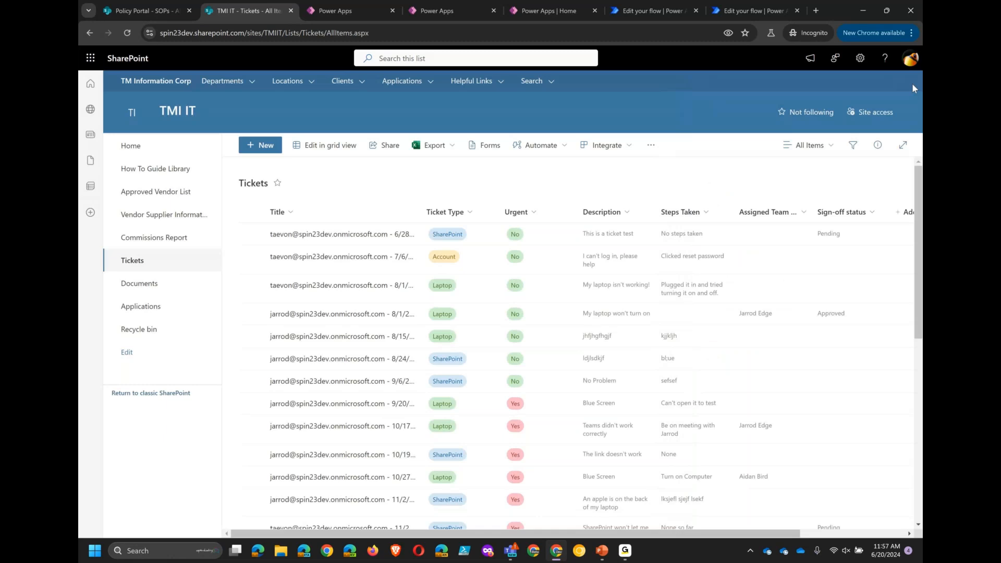
- Open the new-item form and the first ticket's edit form to check the customized layout
{"action": "left_click", "coordinate": [261, 146]}
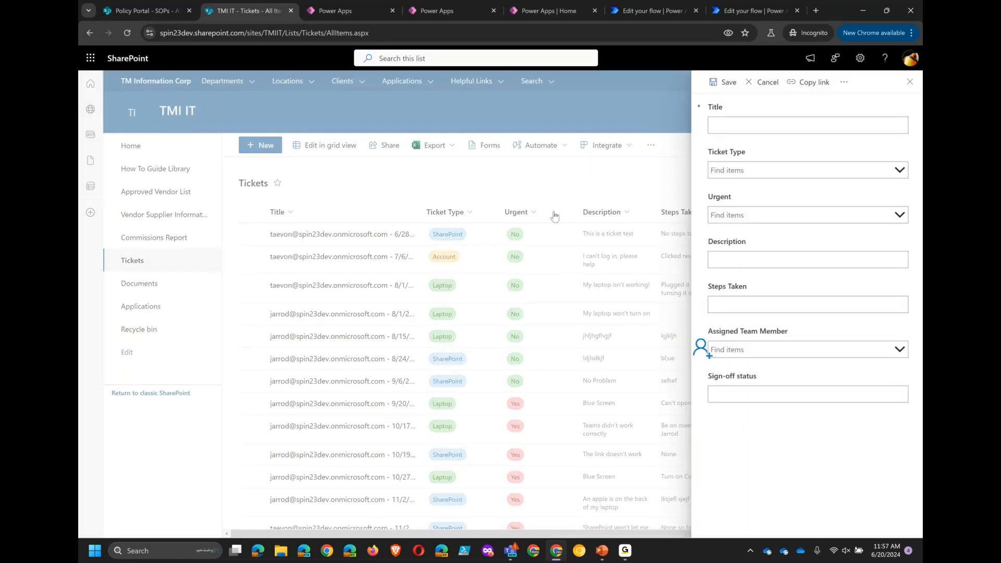
{"action": "left_click", "coordinate": [909, 82]}
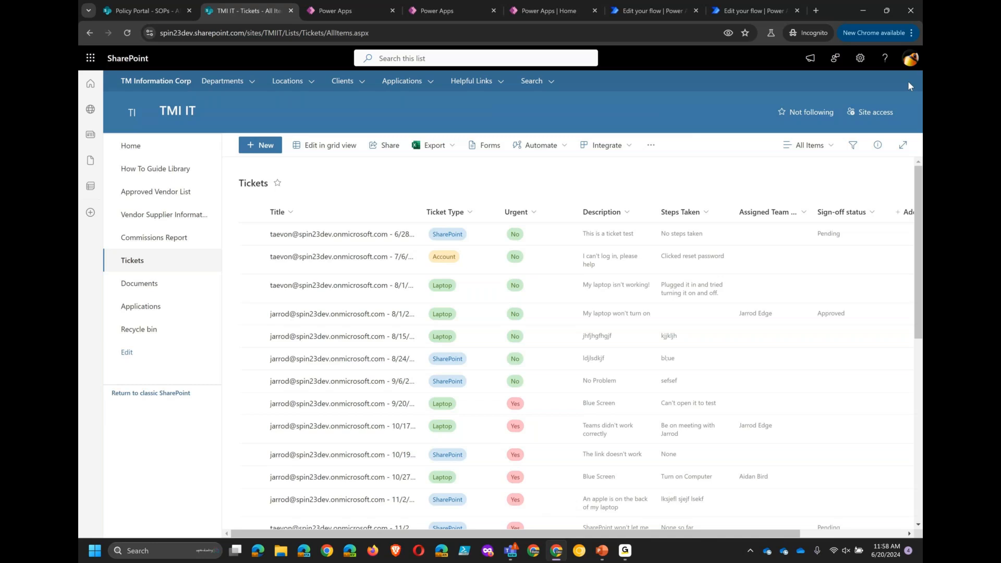
{"action": "left_click", "coordinate": [367, 241]}
{"action": "left_click", "coordinate": [368, 234]}
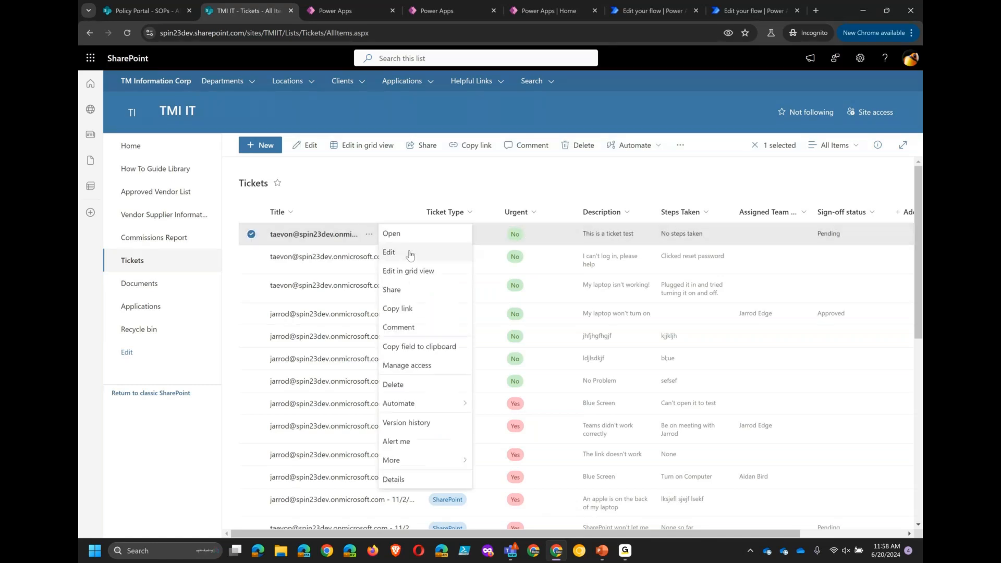
{"action": "left_click", "coordinate": [390, 253]}
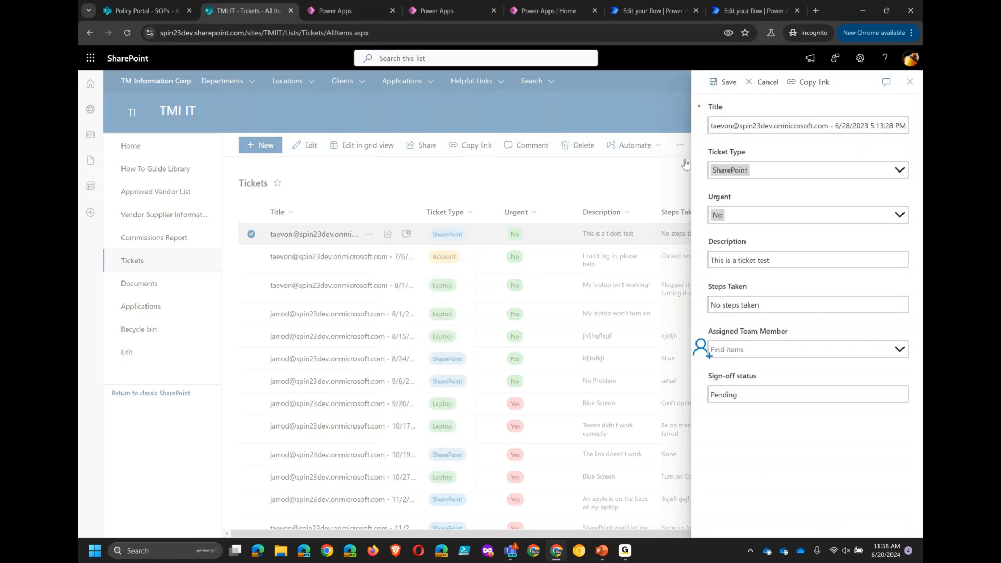
{"action": "left_click", "coordinate": [910, 83]}
- Open the Tickets list's form settings and switch back to the default SharePoint form
{"action": "left_click", "coordinate": [857, 70]}
{"action": "left_click", "coordinate": [799, 168]}
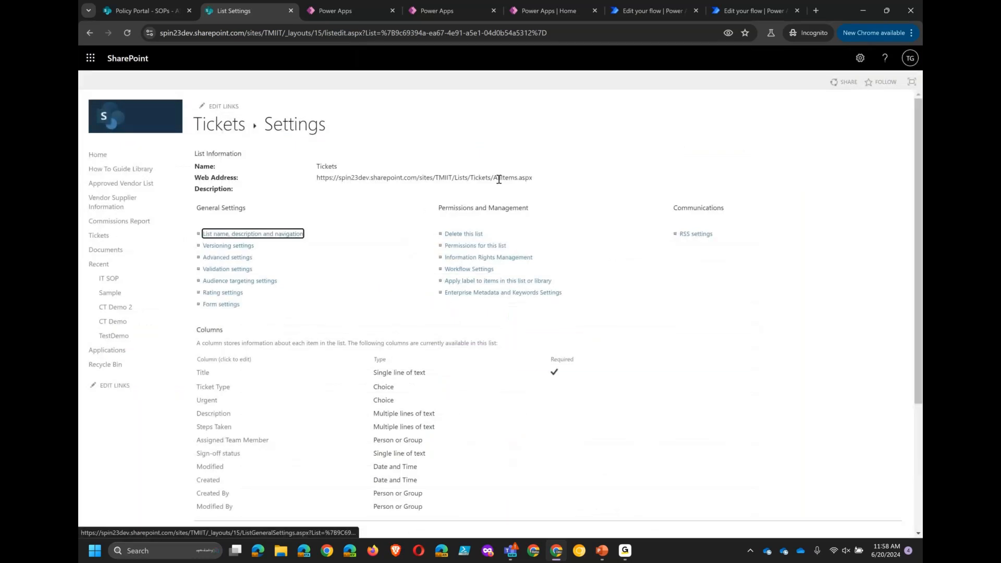
{"action": "left_click", "coordinate": [224, 309]}
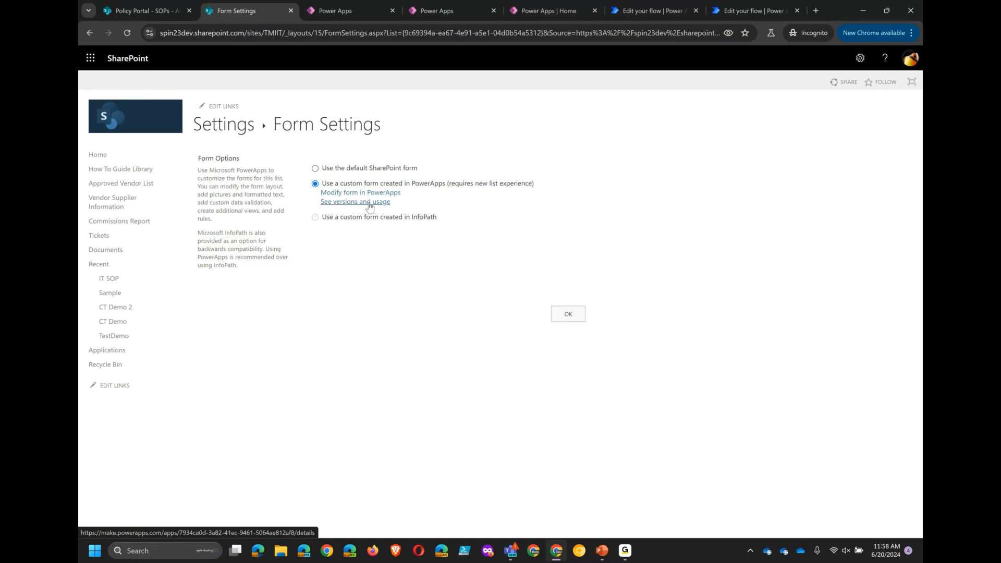
{"action": "left_click", "coordinate": [358, 171]}
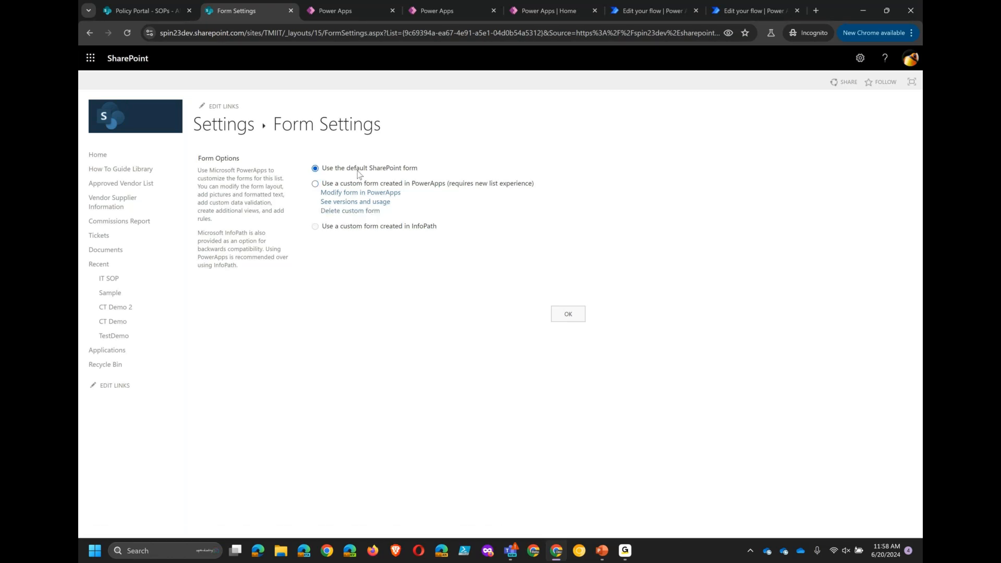
{"action": "left_click", "coordinate": [558, 314]}
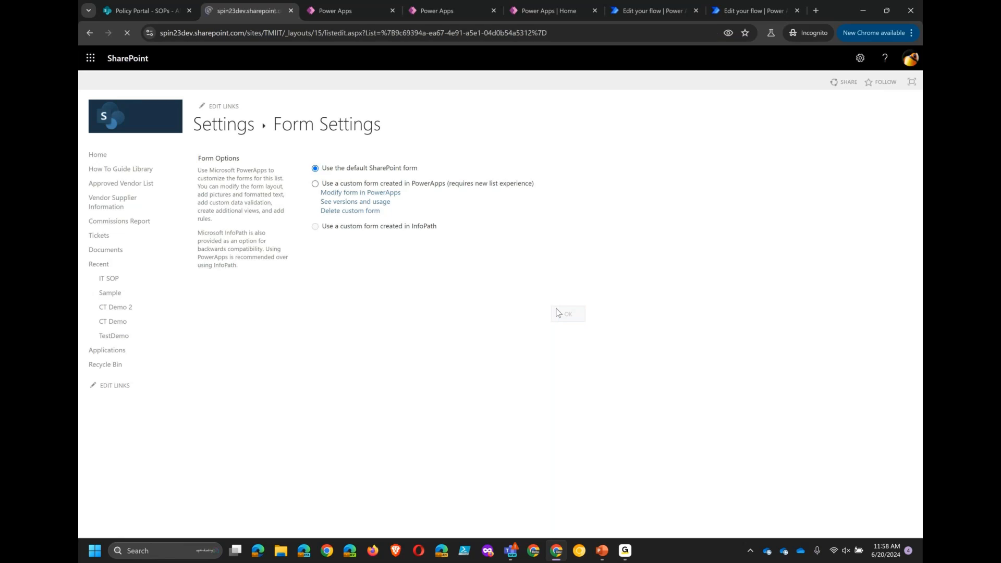
- Return to the Tickets list and open the new-item form to check the default layout, then close it
{"action": "left_click", "coordinate": [232, 135]}
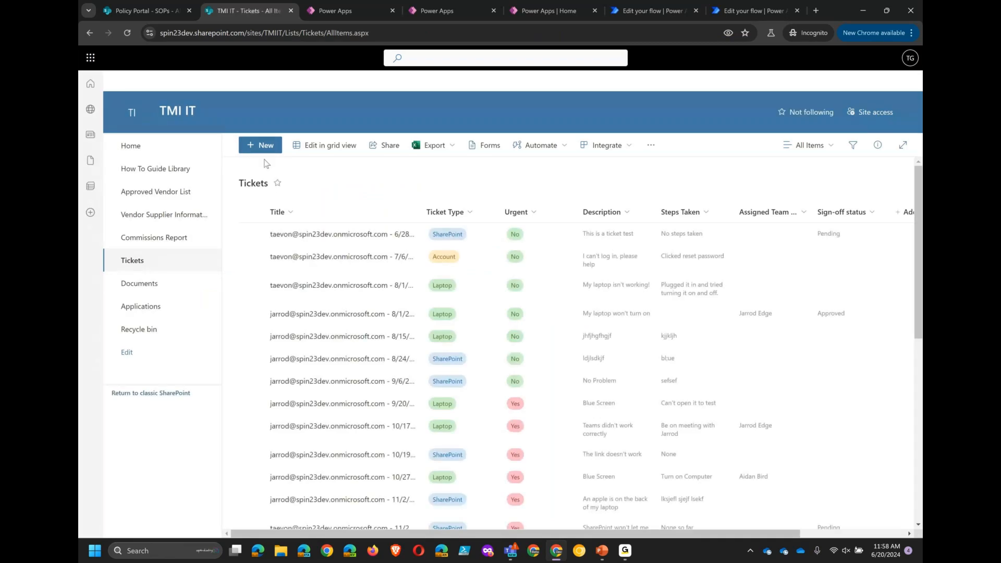
{"action": "left_click", "coordinate": [265, 151]}
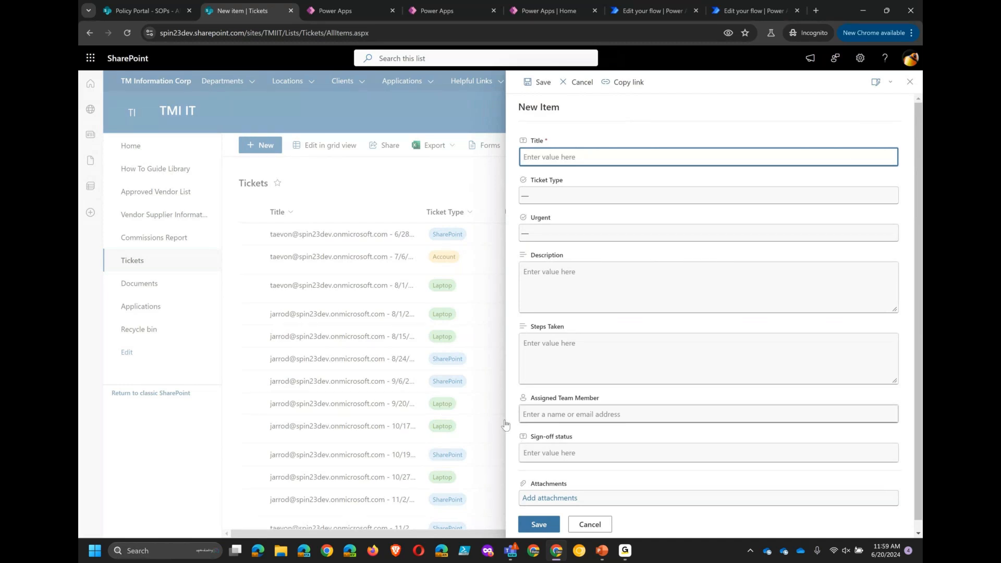
{"action": "left_click", "coordinate": [910, 82]}
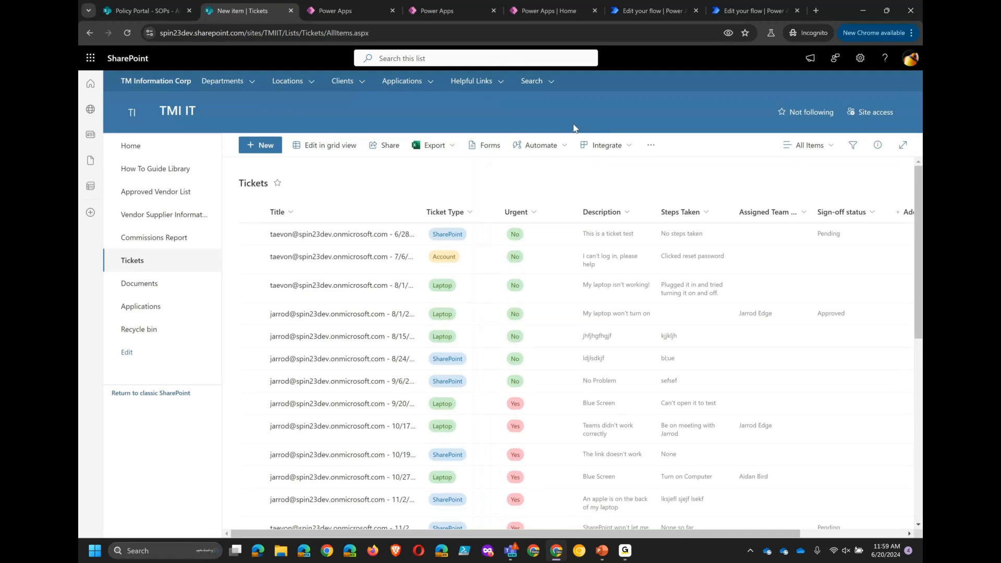
{"action": "key", "text": "alt+Tab"}
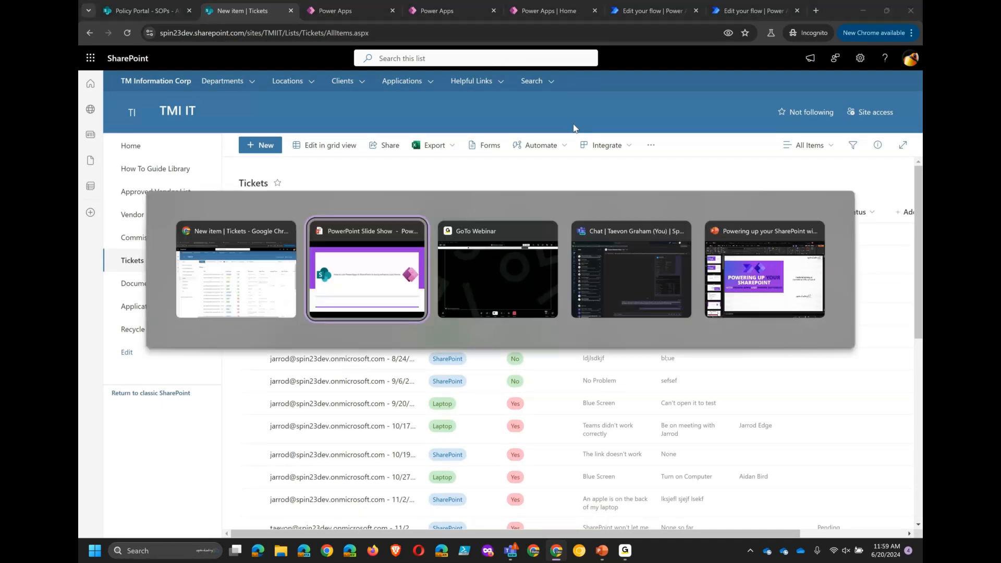
{"action": "key", "text": "Right"}
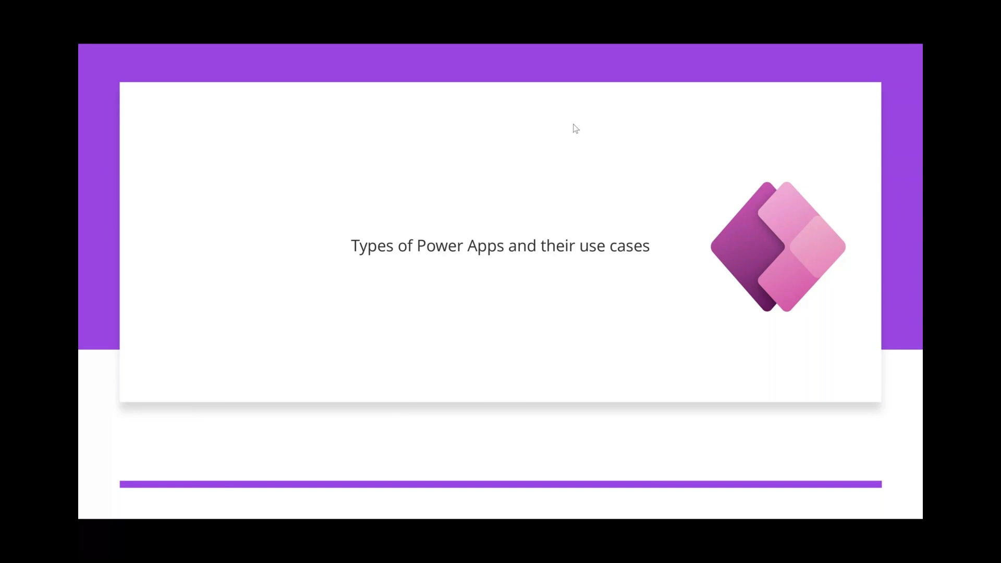
{"action": "key", "text": "alt+Tab"}
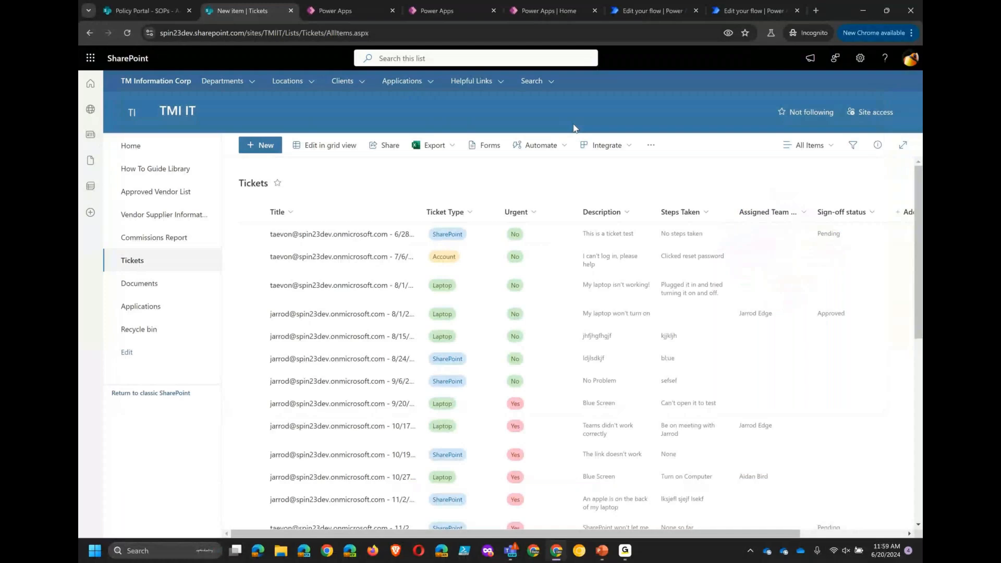
- Switch to the Power Apps home tab, go to the Create page and start a Blank app
{"action": "left_click", "coordinate": [539, 9]}
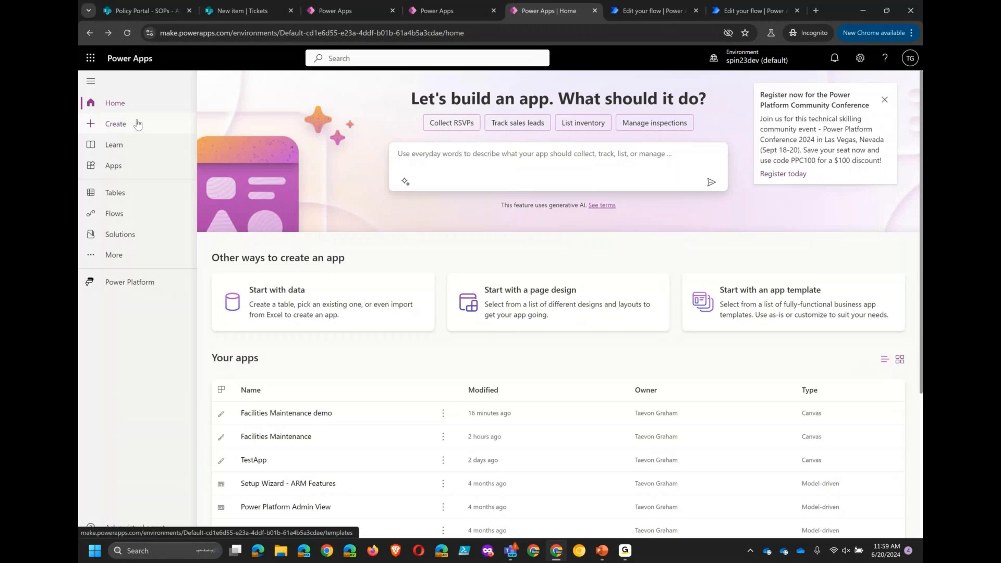
{"action": "left_click", "coordinate": [134, 126]}
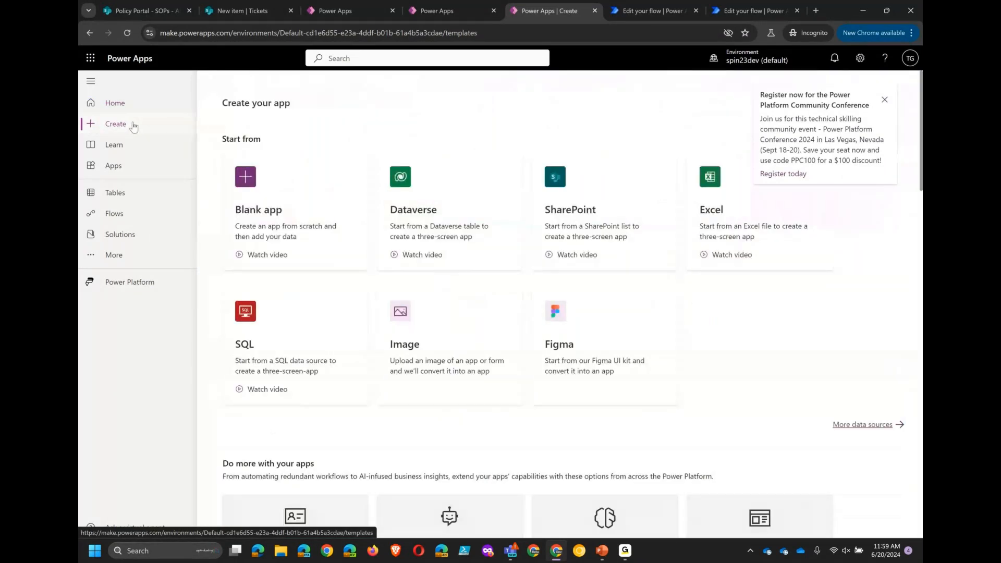
{"action": "left_click", "coordinate": [277, 202]}
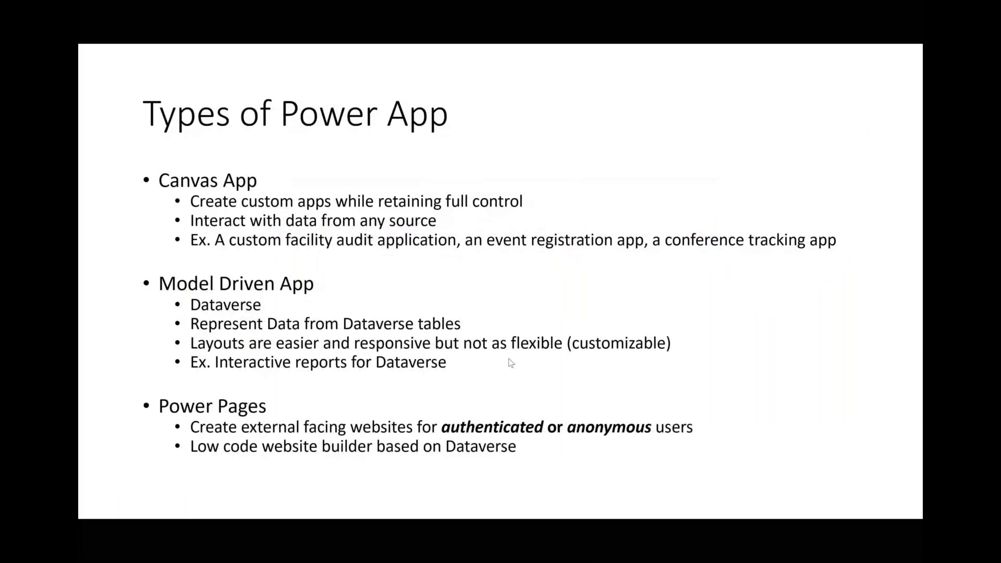
{"action": "key", "text": "Right"}
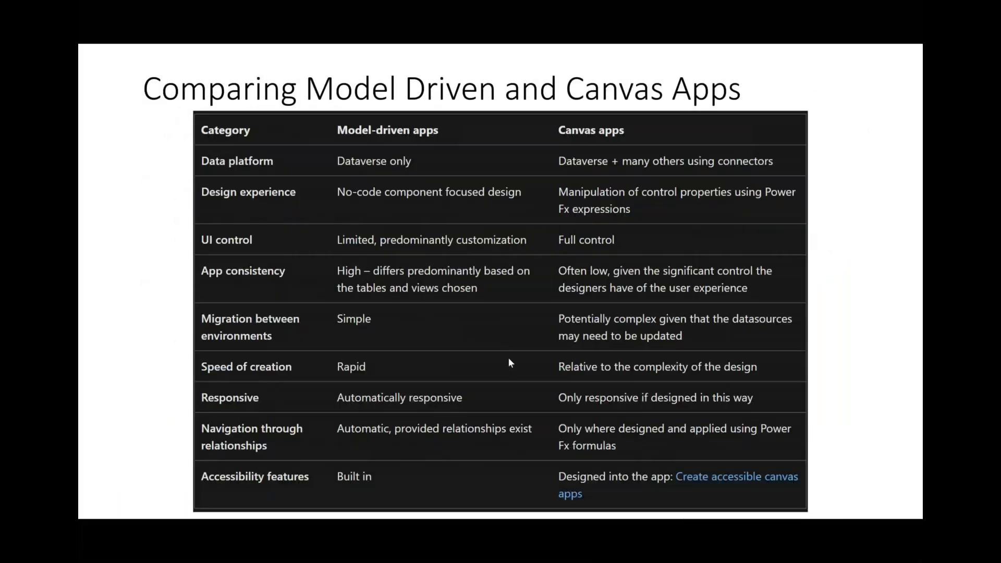
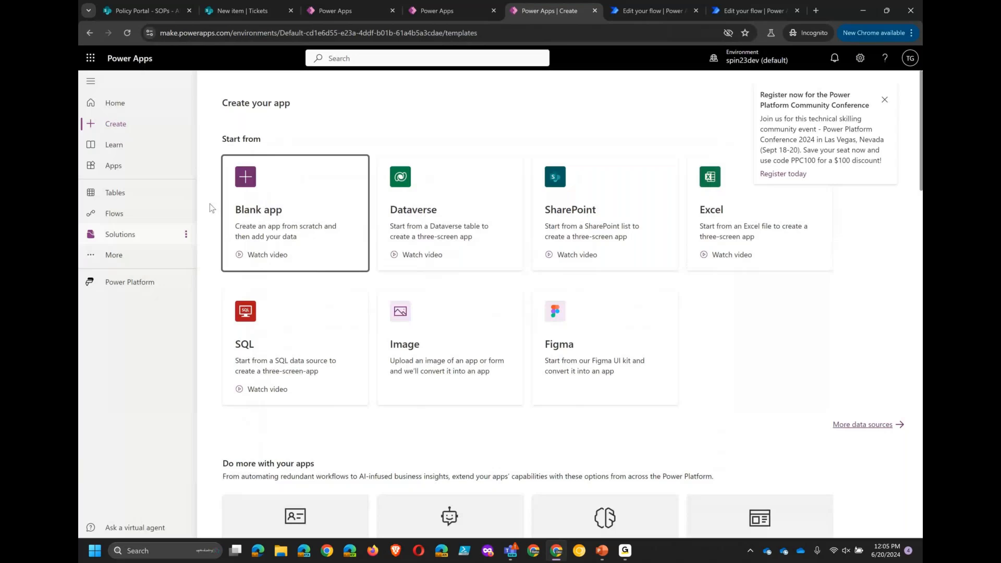
- Switch to Power Automate and open the My flows list
{"action": "left_click", "coordinate": [138, 283]}
{"action": "left_click", "coordinate": [242, 282]}
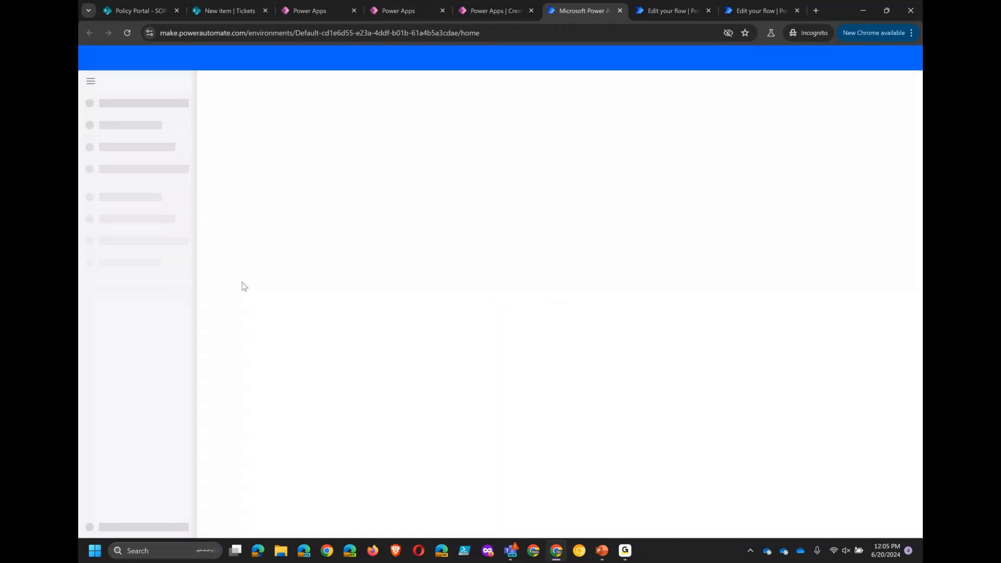
{"action": "left_click", "coordinate": [138, 187]}
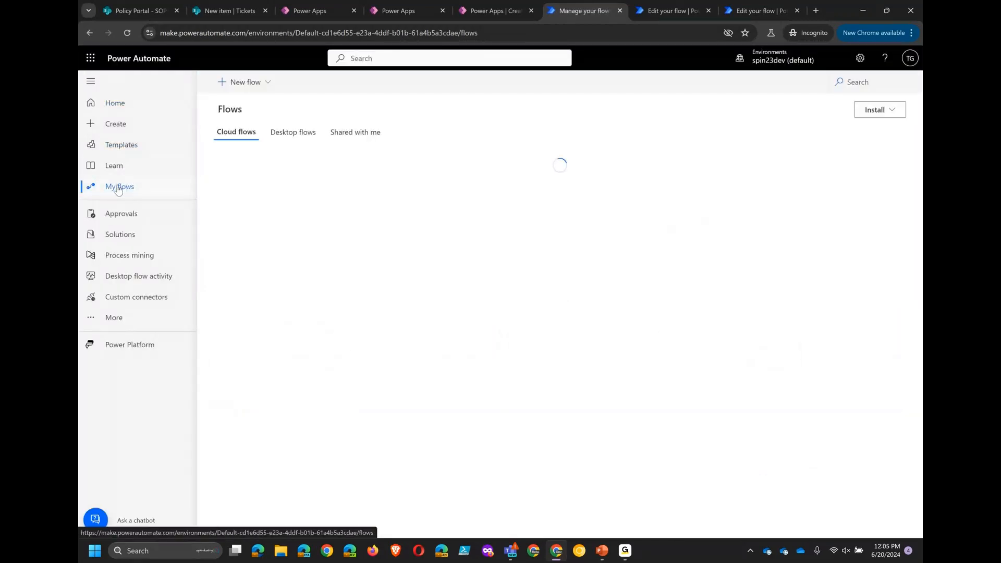
- Start a new automated cloud flow, browse its list of available triggers, and close the dialog
{"action": "left_click", "coordinate": [249, 84]}
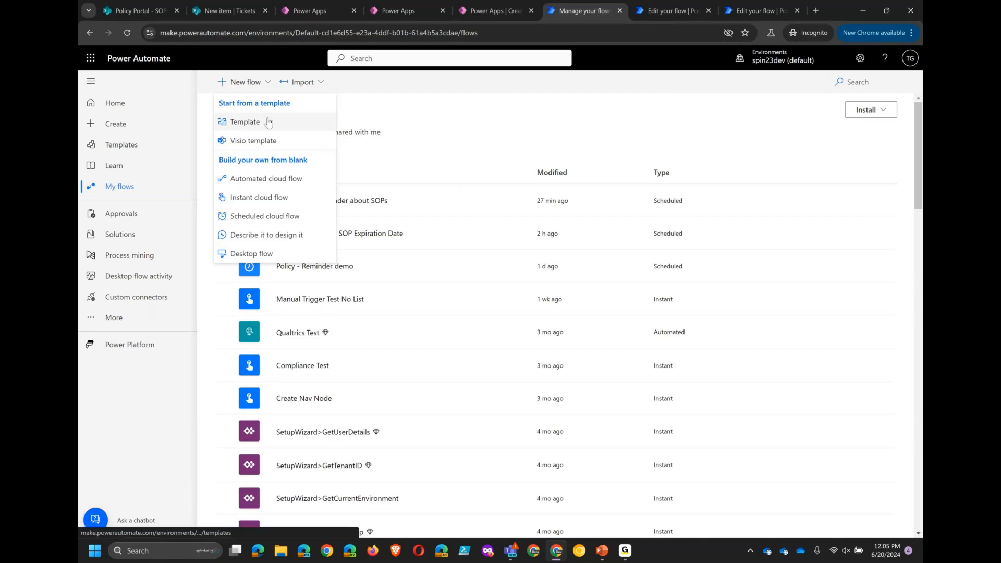
{"action": "left_click", "coordinate": [259, 180]}
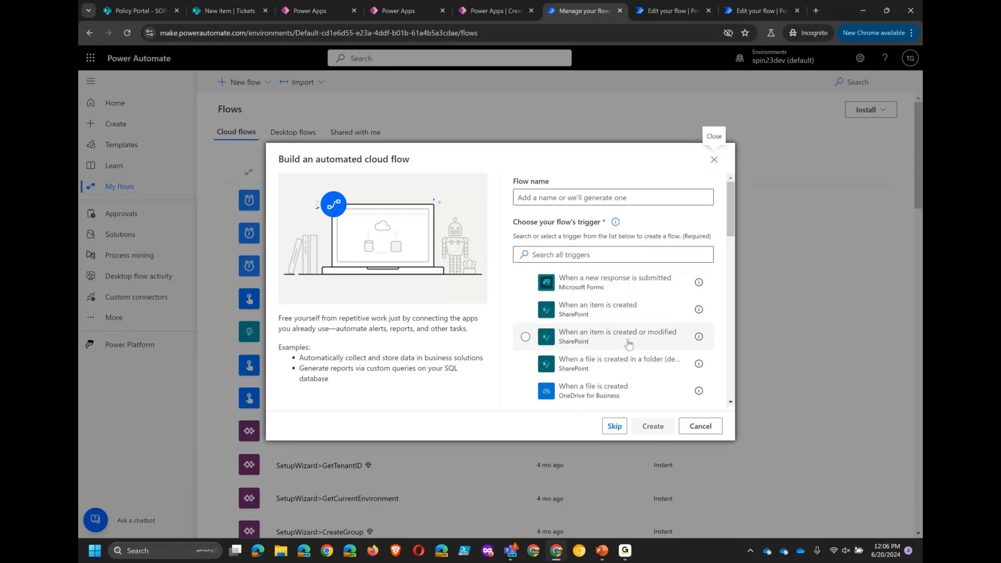
{"action": "scroll", "coordinate": [628, 343], "scroll_direction": "down", "scroll_amount": 2}
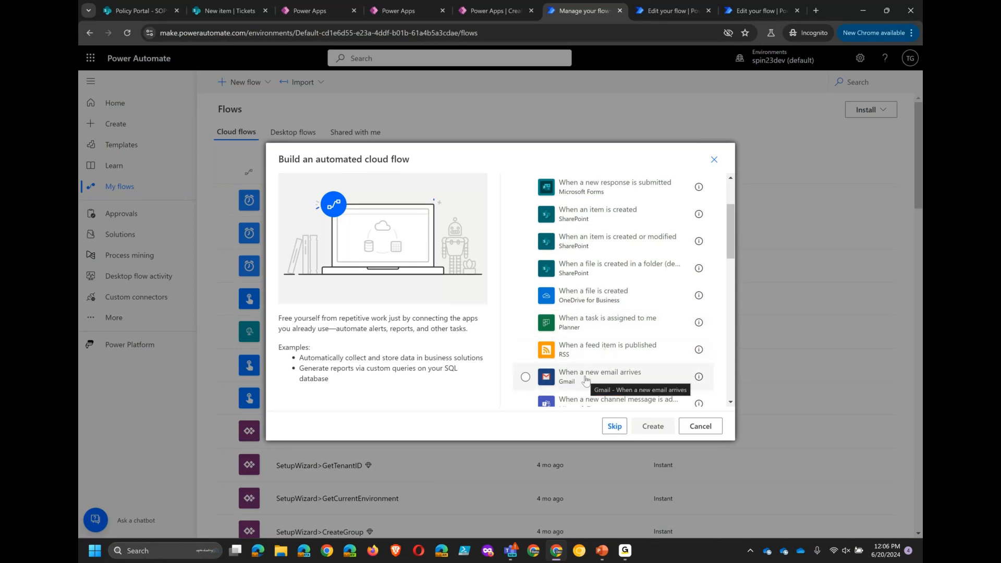
{"action": "scroll", "coordinate": [586, 379], "scroll_direction": "down", "scroll_amount": 5}
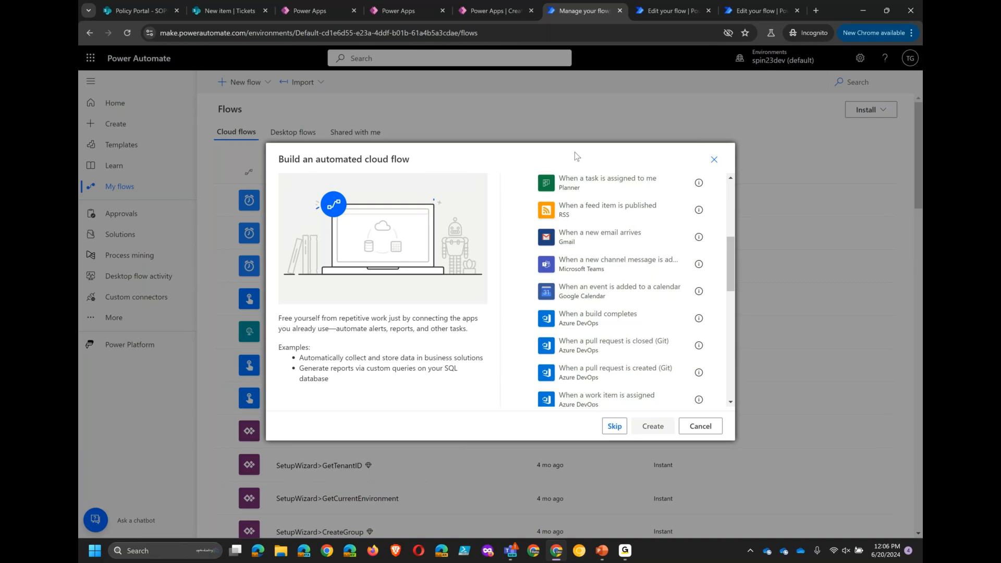
{"action": "scroll", "coordinate": [618, 214], "scroll_direction": "up", "scroll_amount": 1}
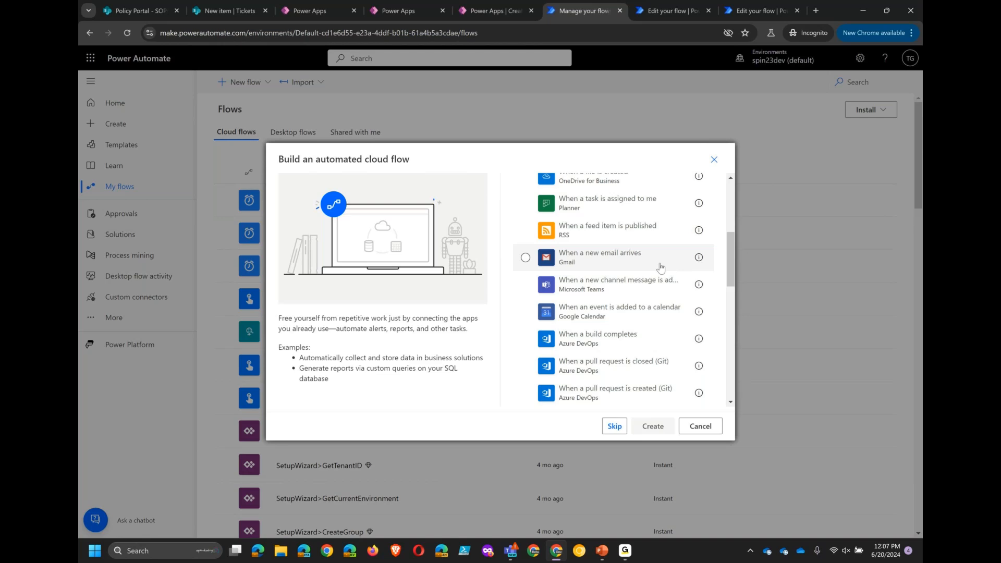
{"action": "left_click", "coordinate": [715, 159]}
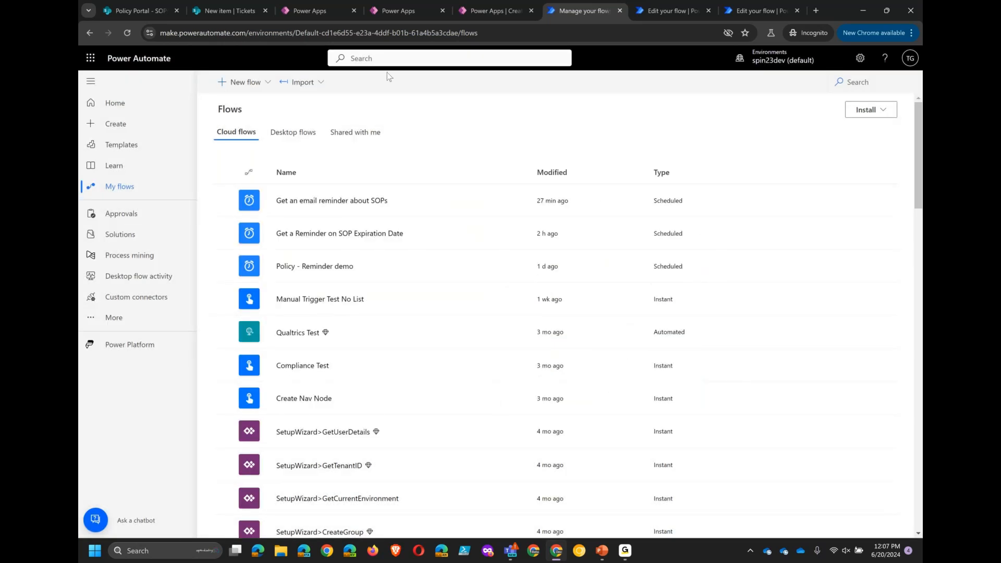
- Start a new instant cloud flow, browse its list of manual trigger options, and close the dialog
{"action": "left_click", "coordinate": [243, 82]}
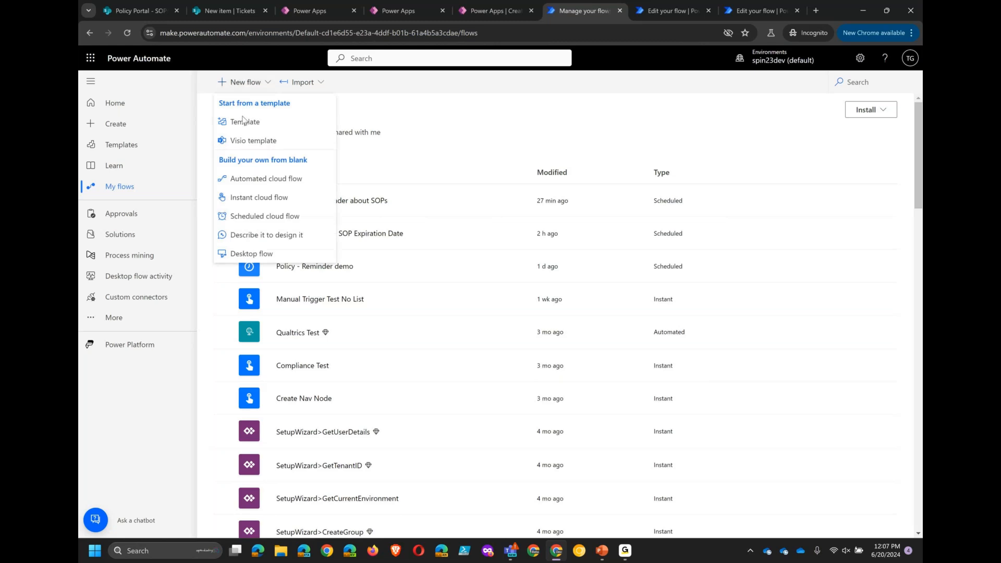
{"action": "left_click", "coordinate": [257, 200]}
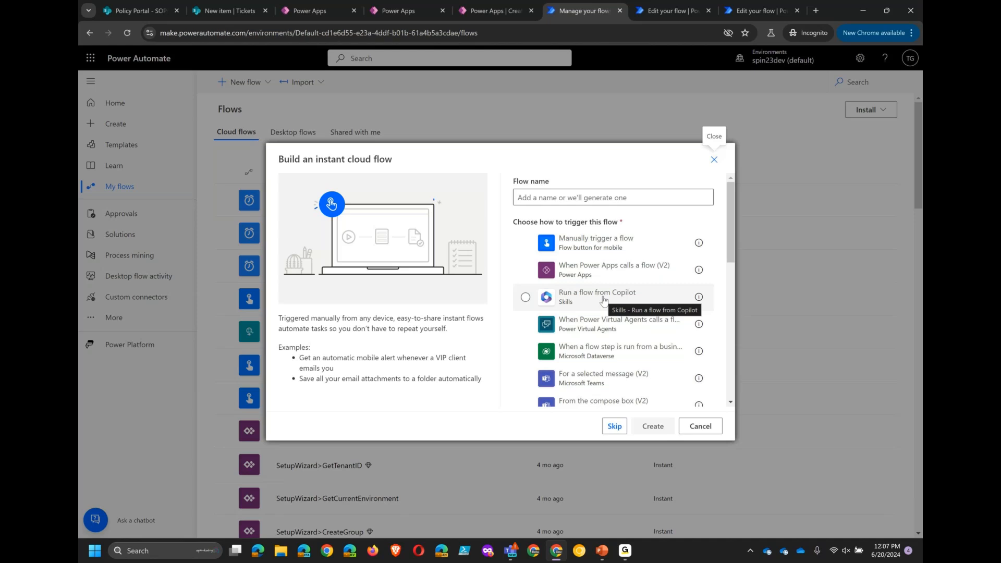
{"action": "scroll", "coordinate": [605, 294], "scroll_direction": "down", "scroll_amount": 3}
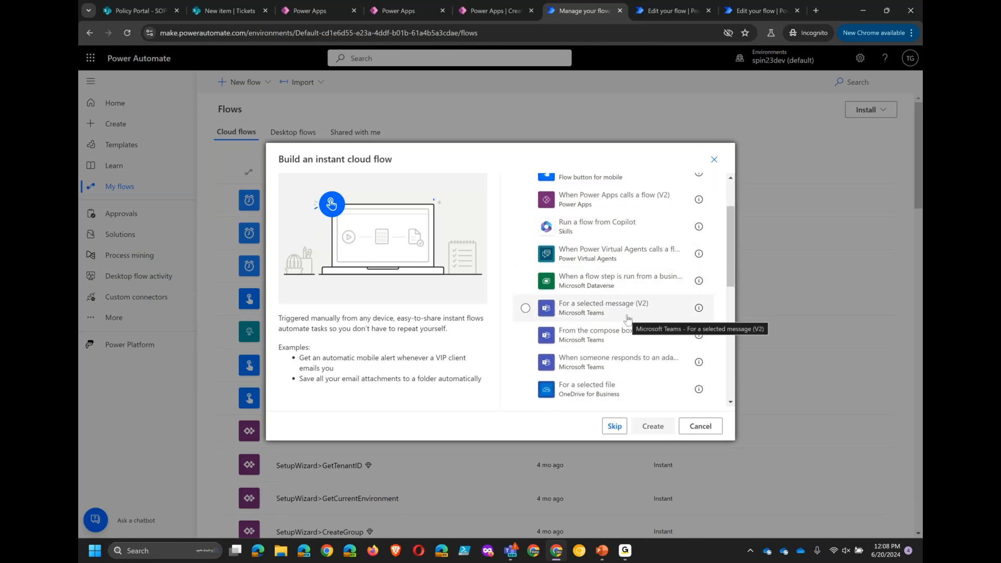
{"action": "scroll", "coordinate": [628, 319], "scroll_direction": "down", "scroll_amount": 2}
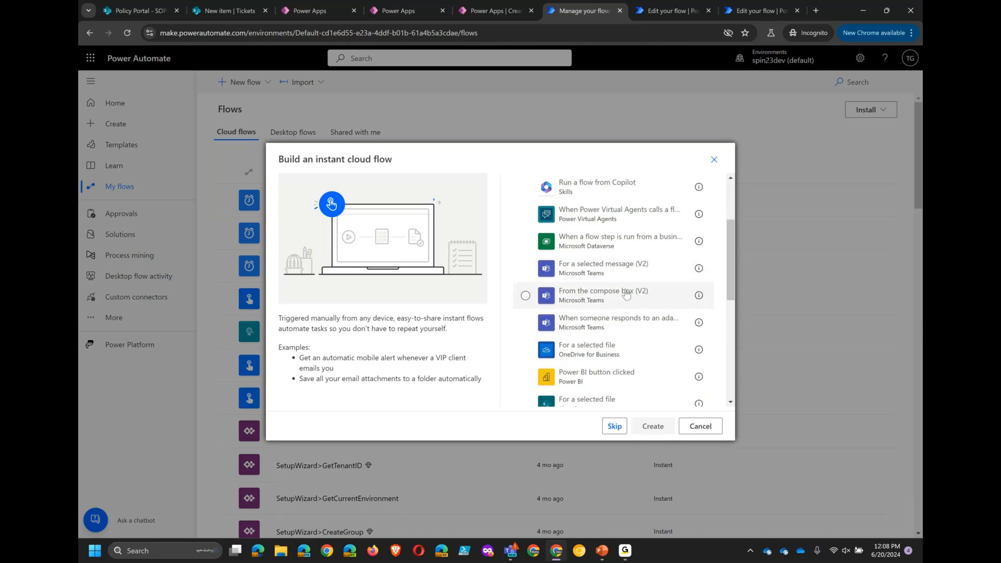
{"action": "scroll", "coordinate": [635, 292], "scroll_direction": "down", "scroll_amount": 3}
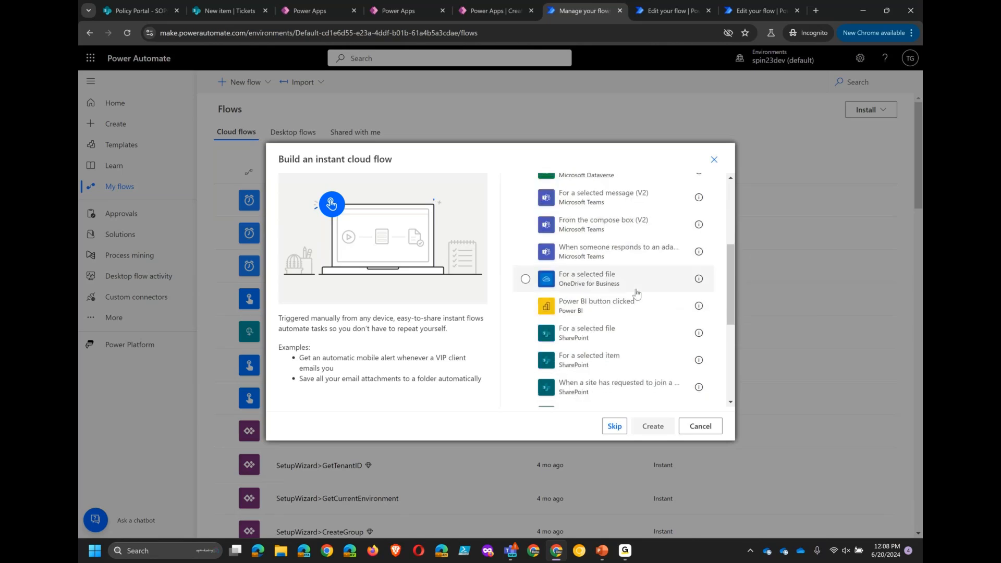
{"action": "scroll", "coordinate": [645, 339], "scroll_direction": "down", "scroll_amount": 4}
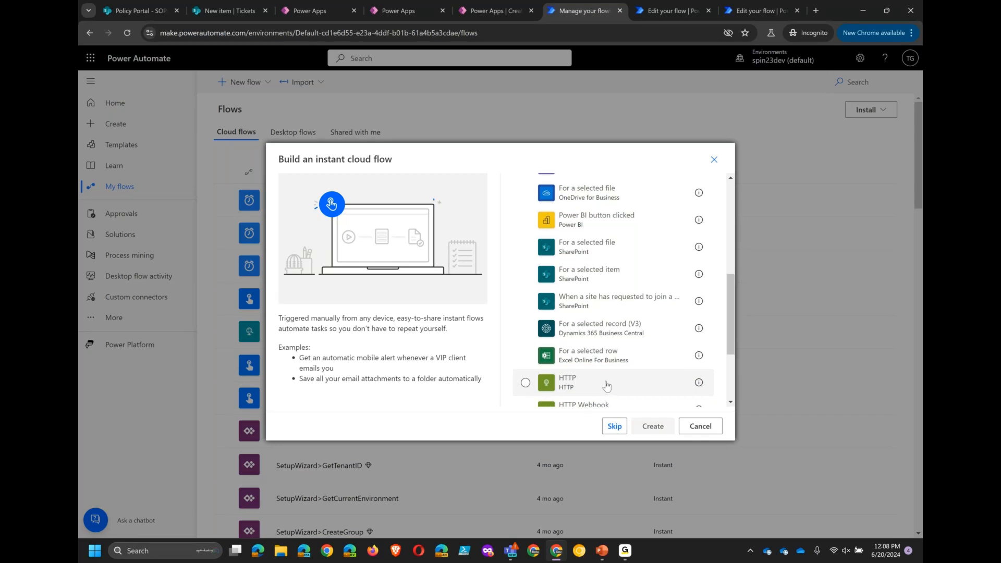
{"action": "scroll", "coordinate": [606, 386], "scroll_direction": "up", "scroll_amount": 1}
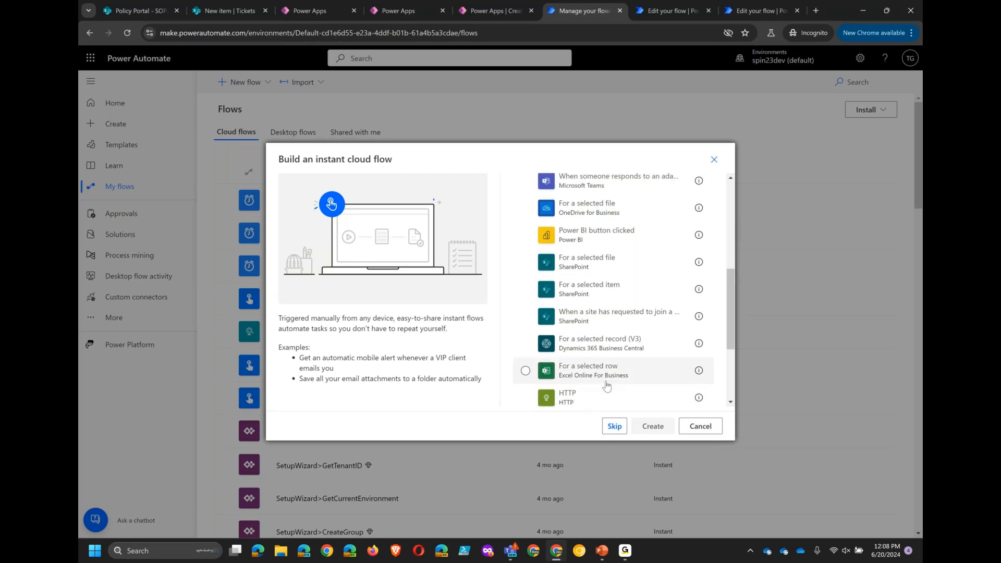
{"action": "left_click", "coordinate": [714, 160]}
- Start a new scheduled cloud flow and review the repeat interval options without changing them
{"action": "left_click", "coordinate": [243, 82]}
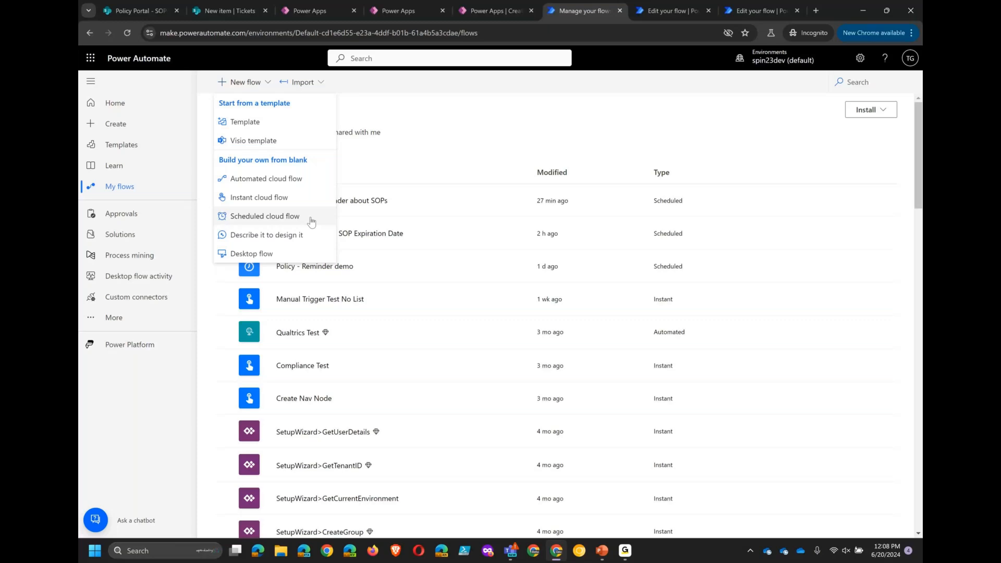
{"action": "left_click", "coordinate": [249, 218]}
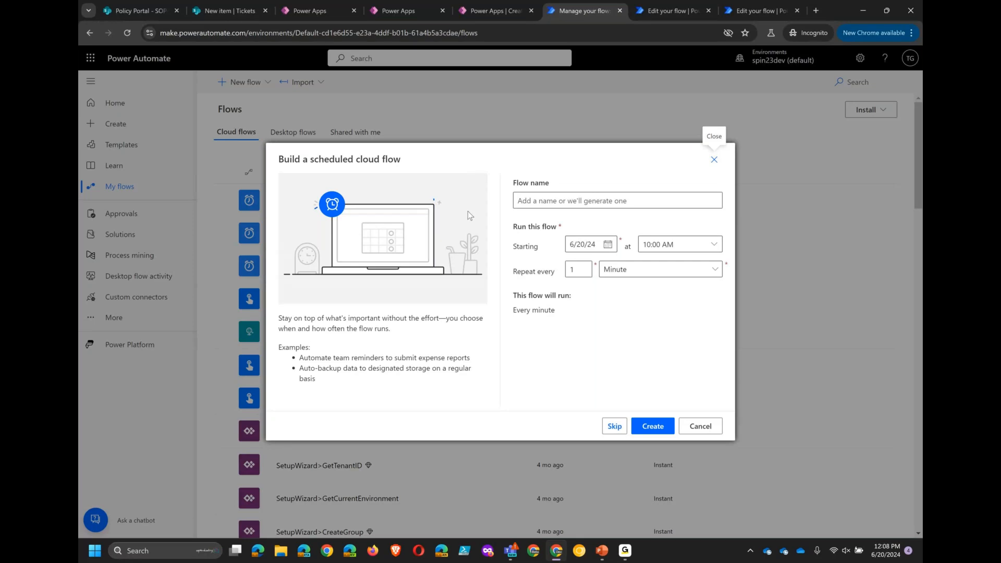
{"action": "left_click", "coordinate": [612, 273]}
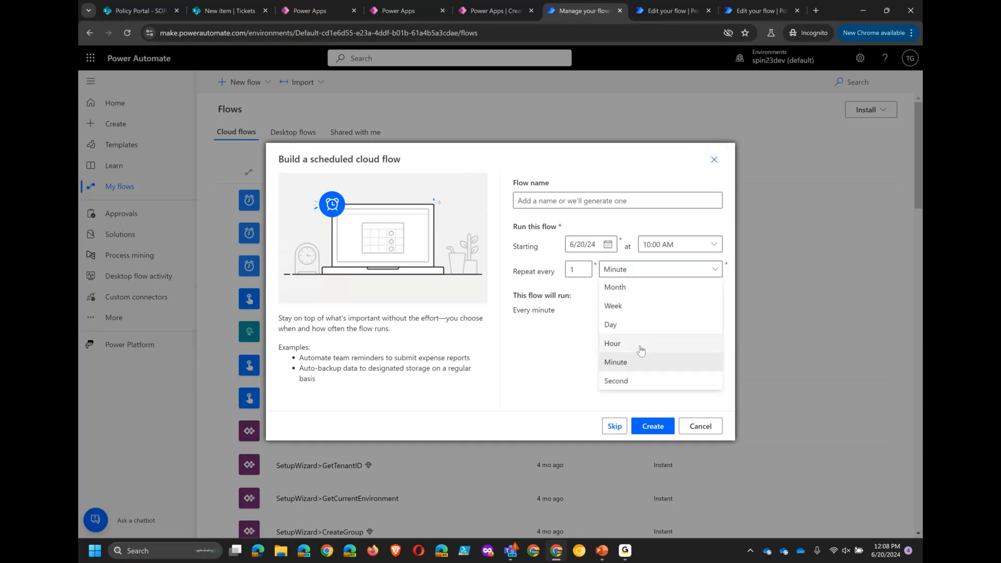
{"action": "left_click", "coordinate": [552, 370]}
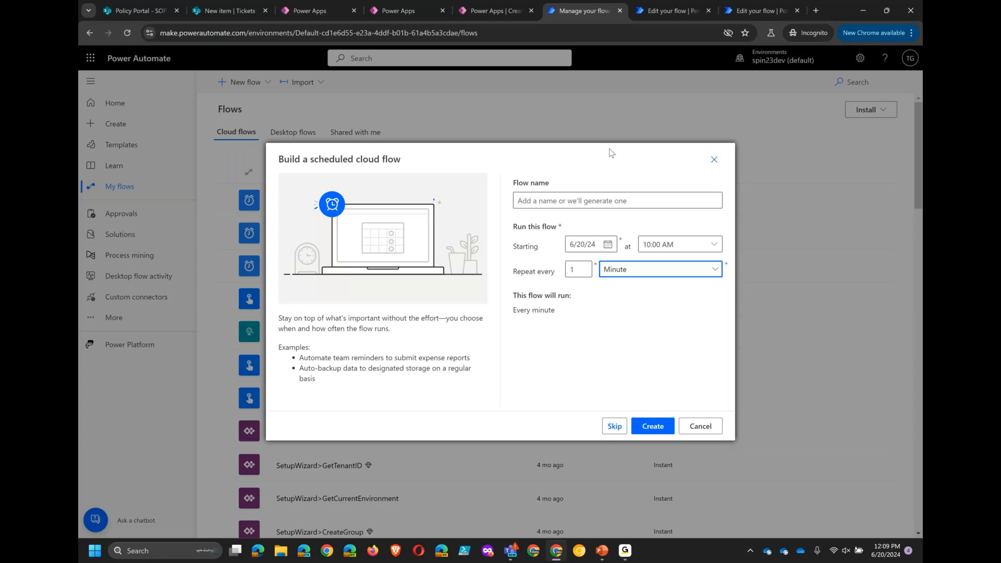
{"action": "key", "text": "alt+Tab"}
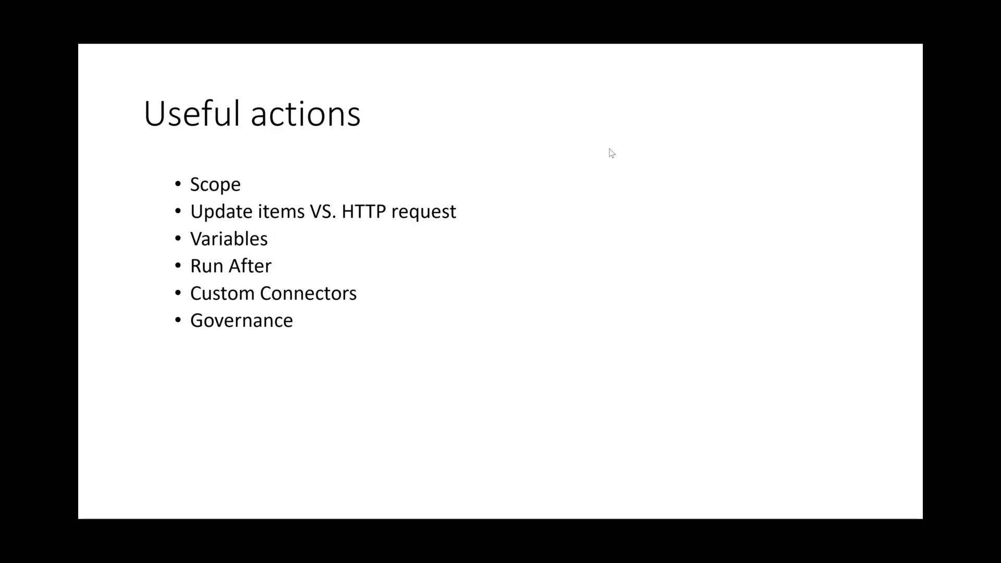
{"action": "key", "text": "alt+Tab"}
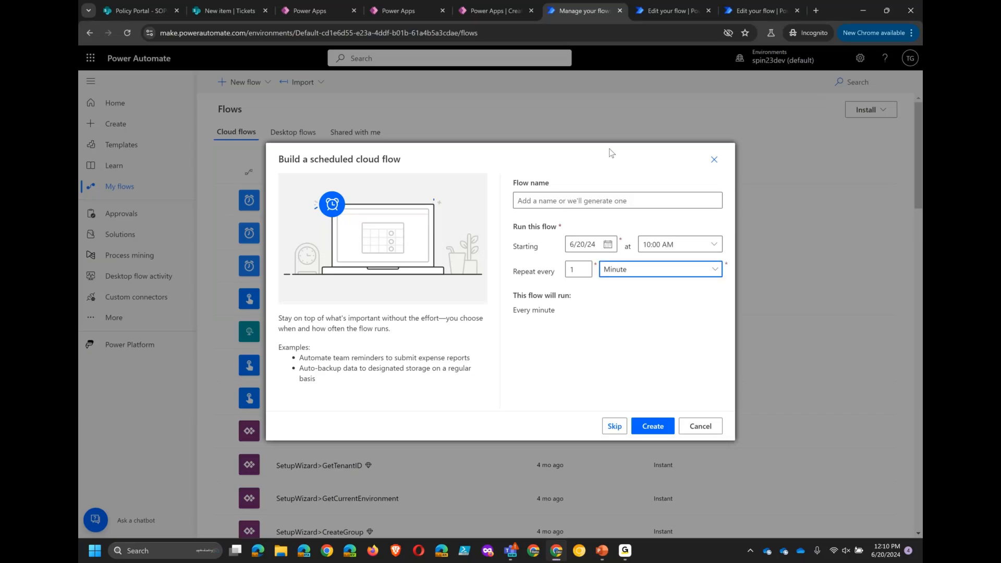
- Switch to the Submit Vendor for Approval flow editor, expand the DebugEmails variable action and open its action menu
{"action": "left_click", "coordinate": [761, 11]}
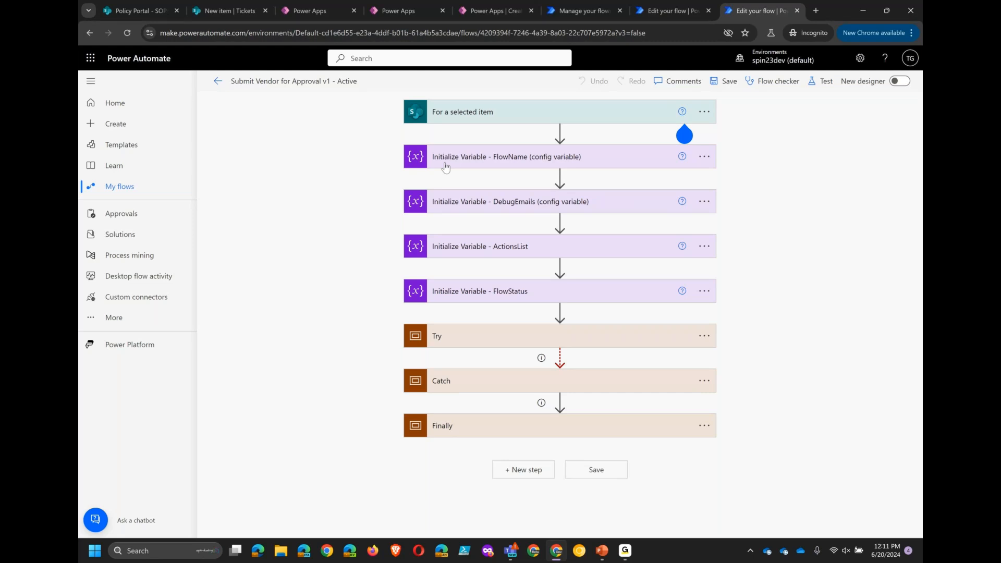
{"action": "left_click", "coordinate": [464, 206]}
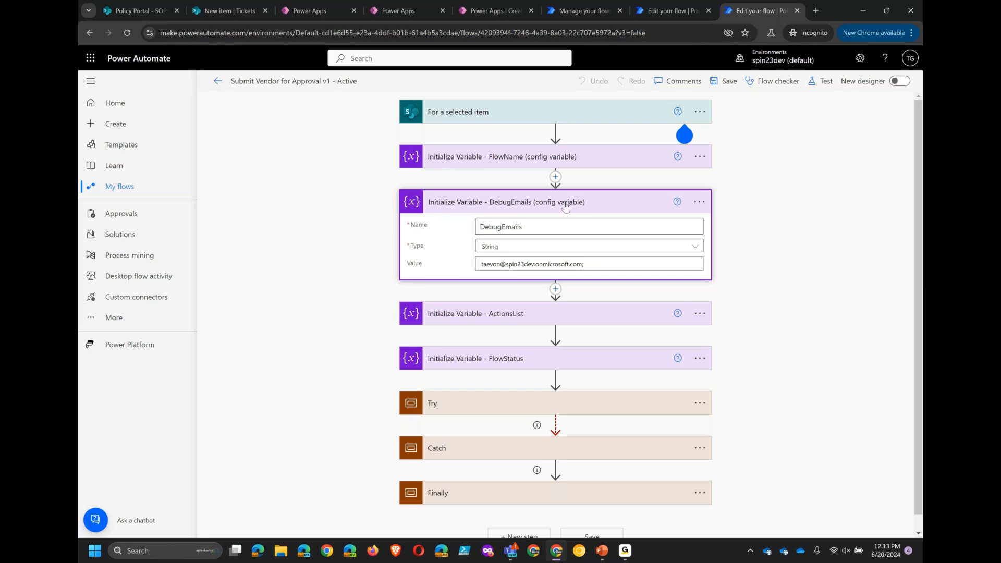
{"action": "left_click", "coordinate": [697, 205]}
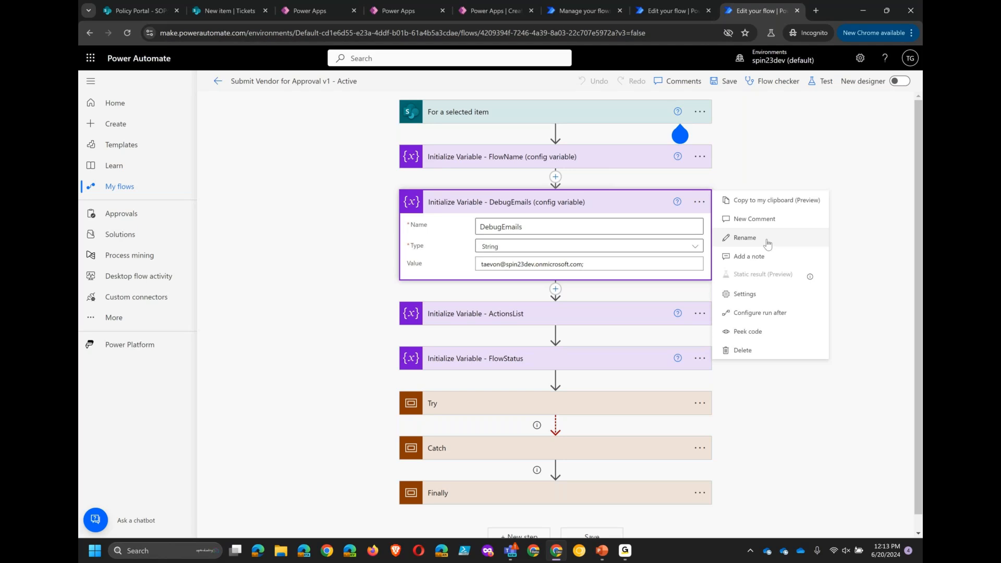
{"action": "left_click", "coordinate": [767, 174]}
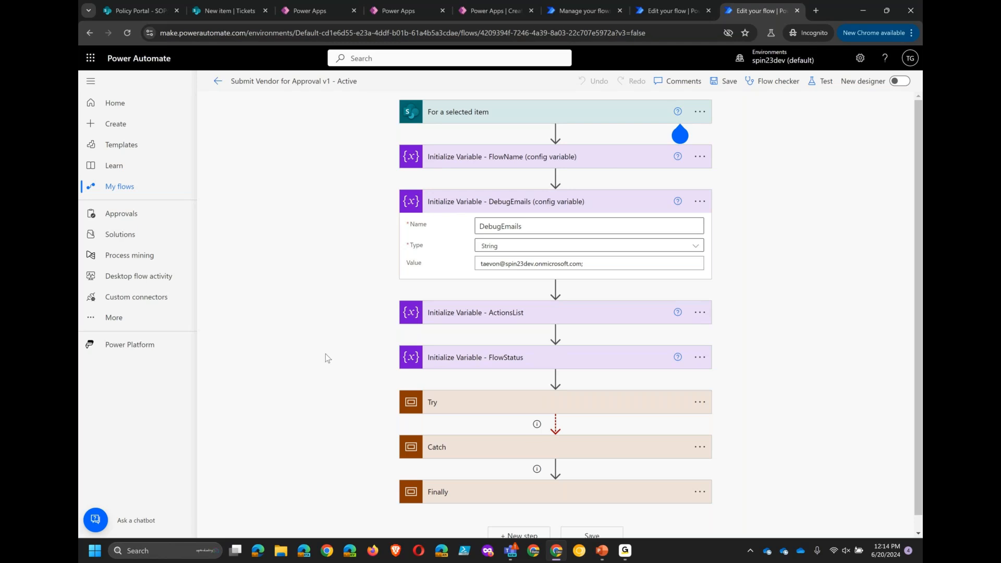
- Expand the Try scope and its approval outcome condition to inspect the yes and no branches, then collapse the Try scope
{"action": "left_click", "coordinate": [448, 412]}
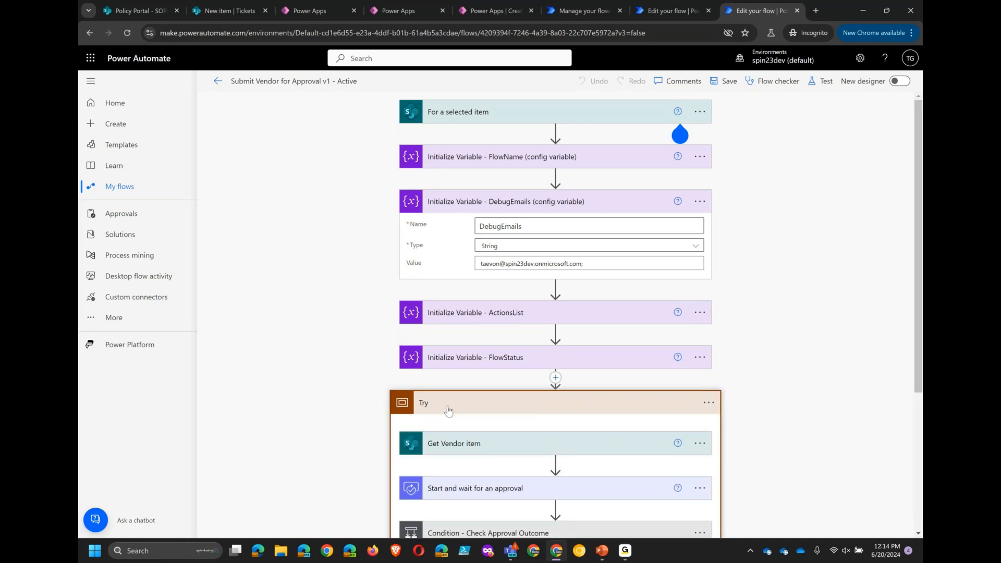
{"action": "scroll", "coordinate": [448, 411], "scroll_direction": "down", "scroll_amount": 2}
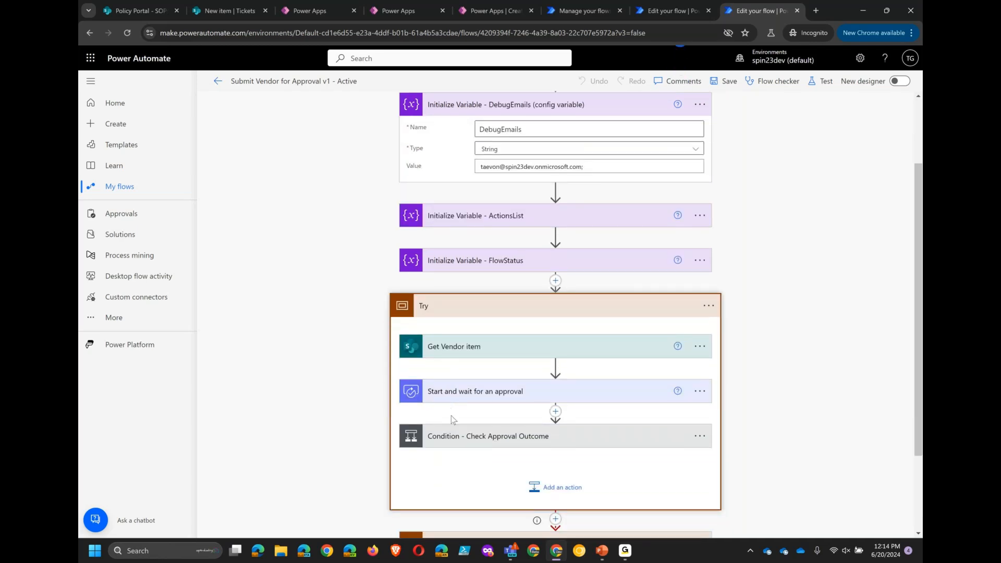
{"action": "left_click", "coordinate": [470, 437]}
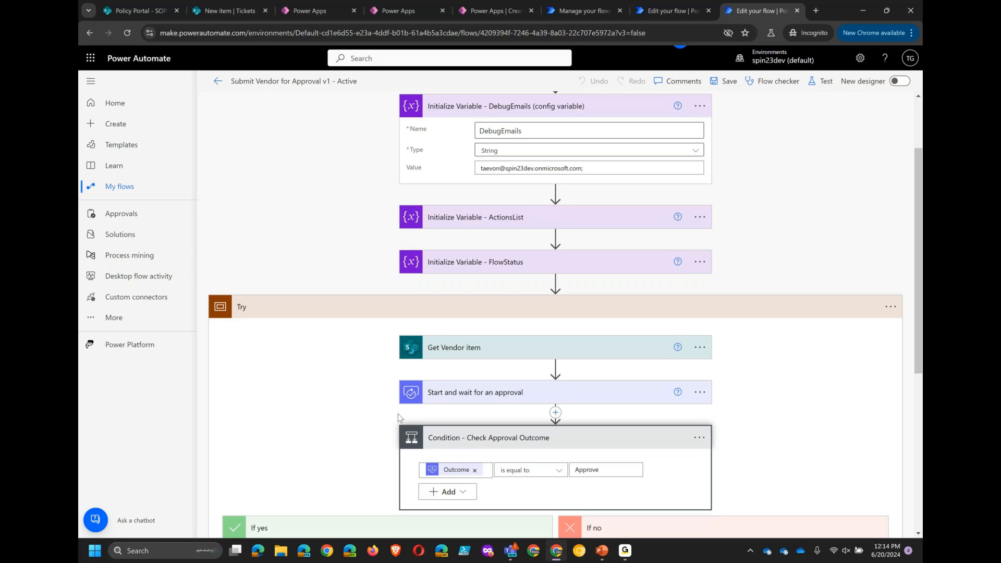
{"action": "scroll", "coordinate": [398, 418], "scroll_direction": "down", "scroll_amount": 1}
{"action": "scroll", "coordinate": [398, 417], "scroll_direction": "down", "scroll_amount": 3}
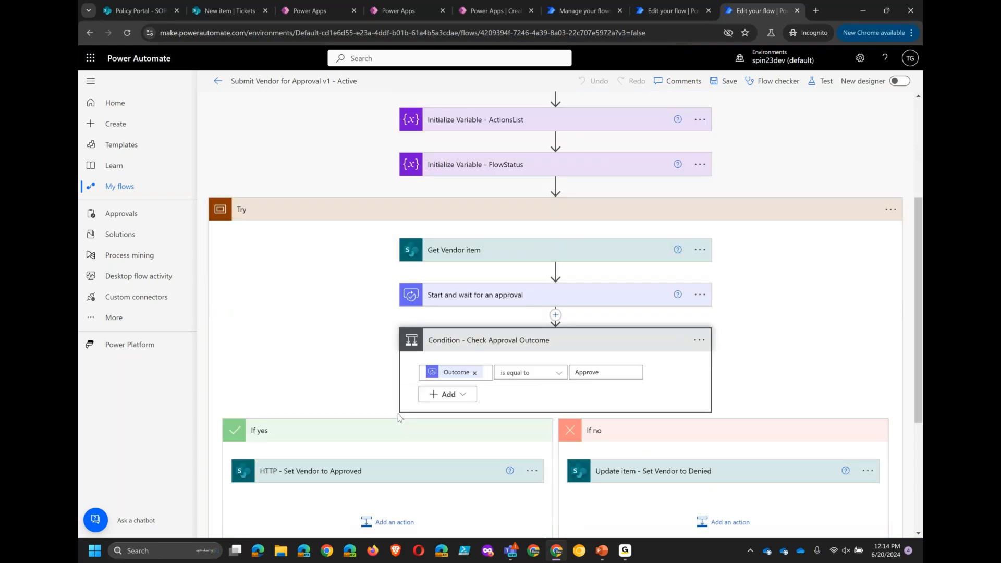
{"action": "scroll", "coordinate": [399, 414], "scroll_direction": "down", "scroll_amount": 1}
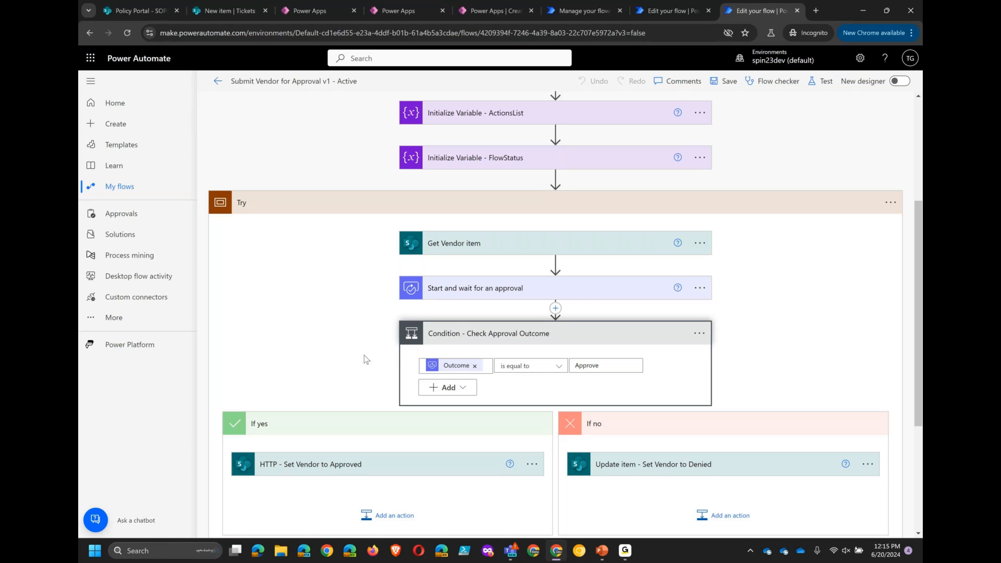
{"action": "scroll", "coordinate": [364, 355], "scroll_direction": "down", "scroll_amount": 4}
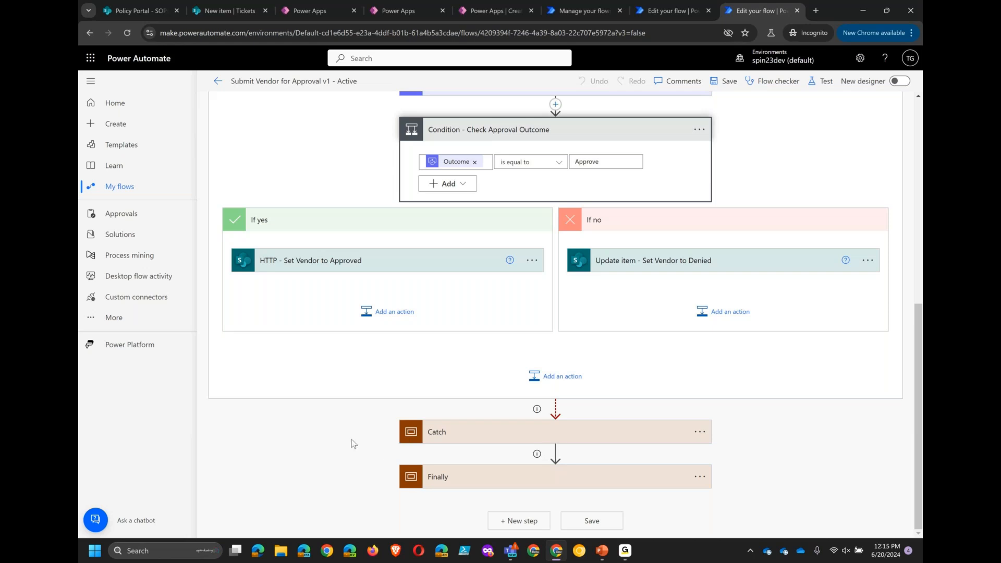
{"action": "scroll", "coordinate": [351, 441], "scroll_direction": "up", "scroll_amount": 5}
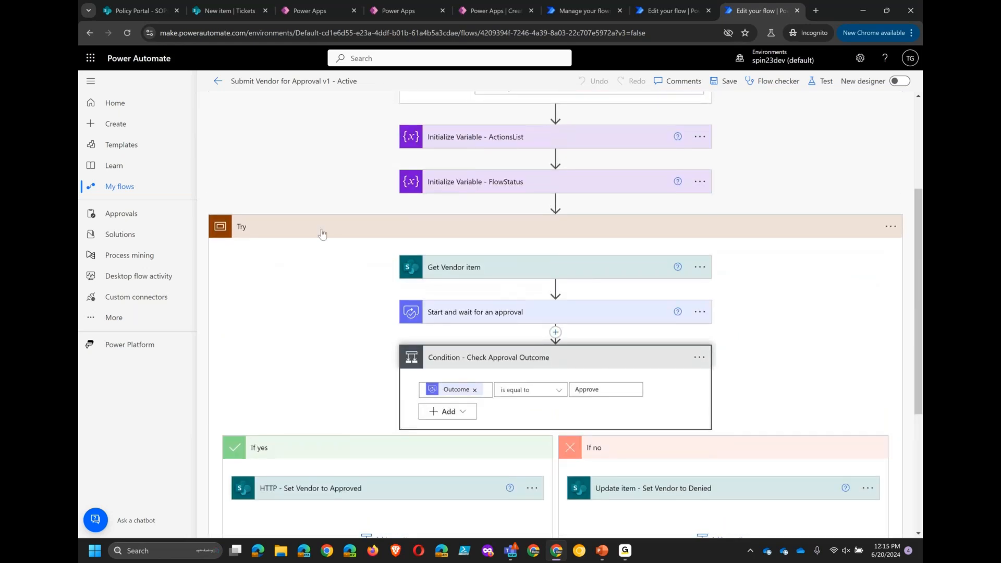
{"action": "left_click", "coordinate": [322, 232]}
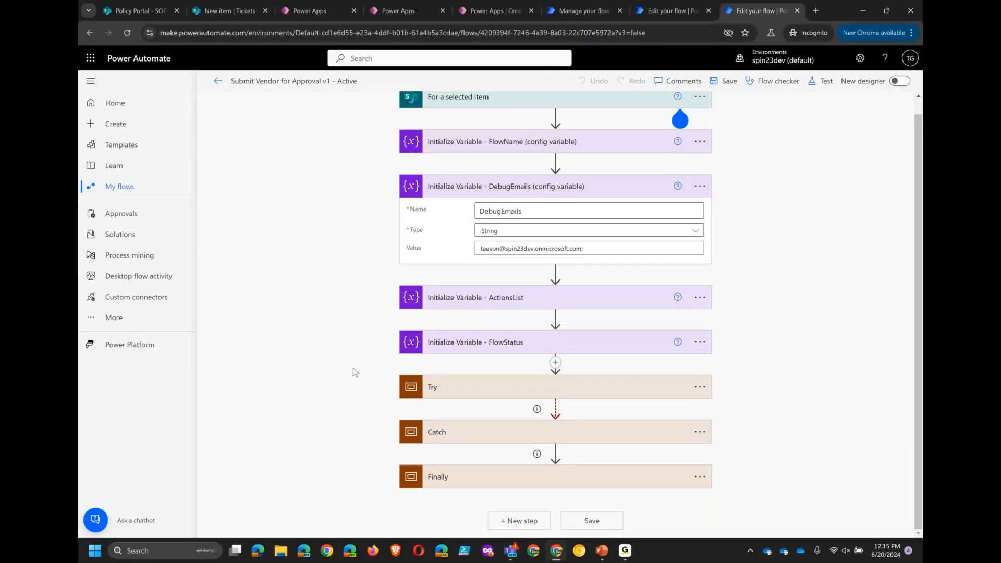
{"action": "scroll", "coordinate": [564, 288], "scroll_direction": "up", "scroll_amount": 1}
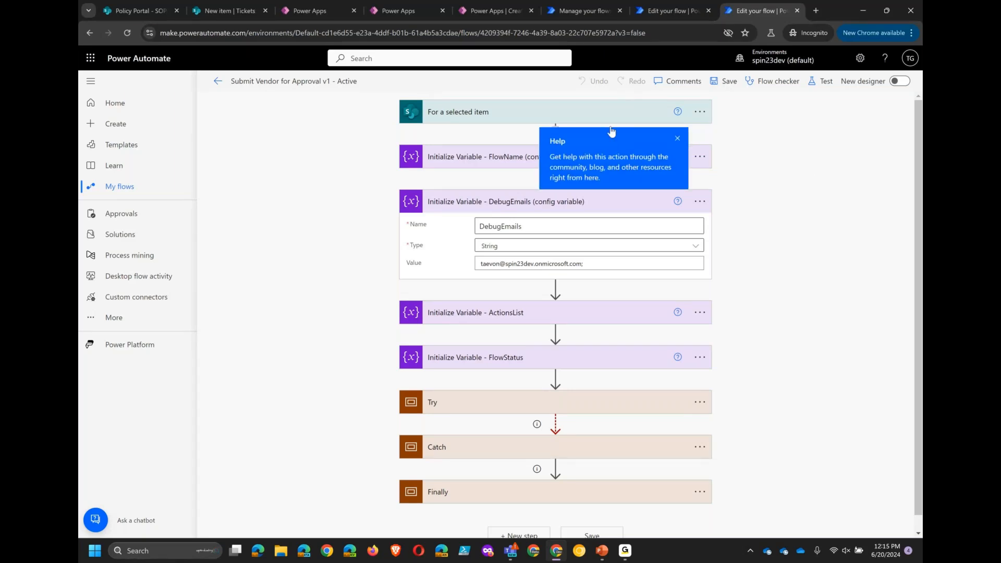
{"action": "left_click", "coordinate": [678, 138]}
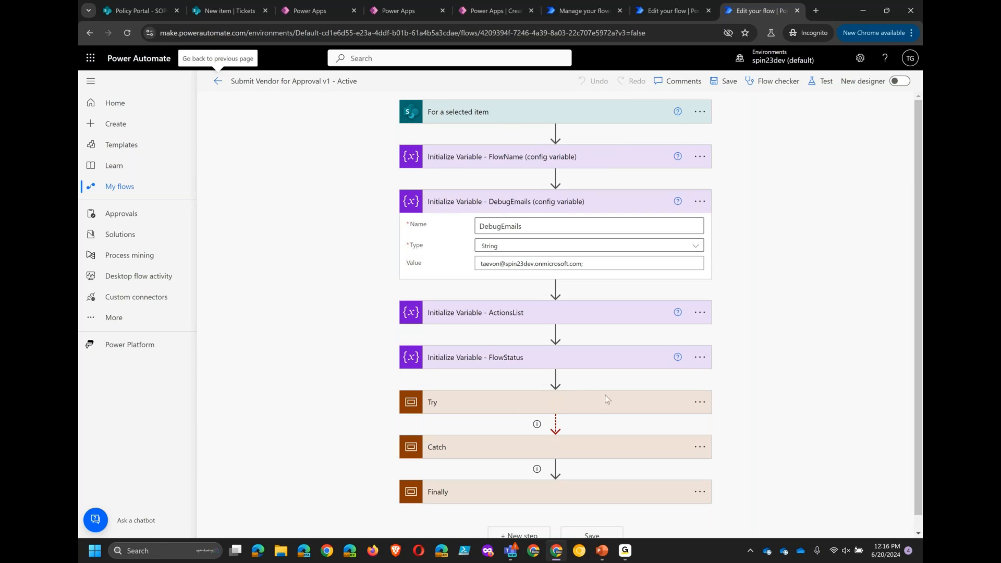
- Open the Catch scope's run-after configuration, review its status options, and cancel without changing them
{"action": "left_click", "coordinate": [700, 452]}
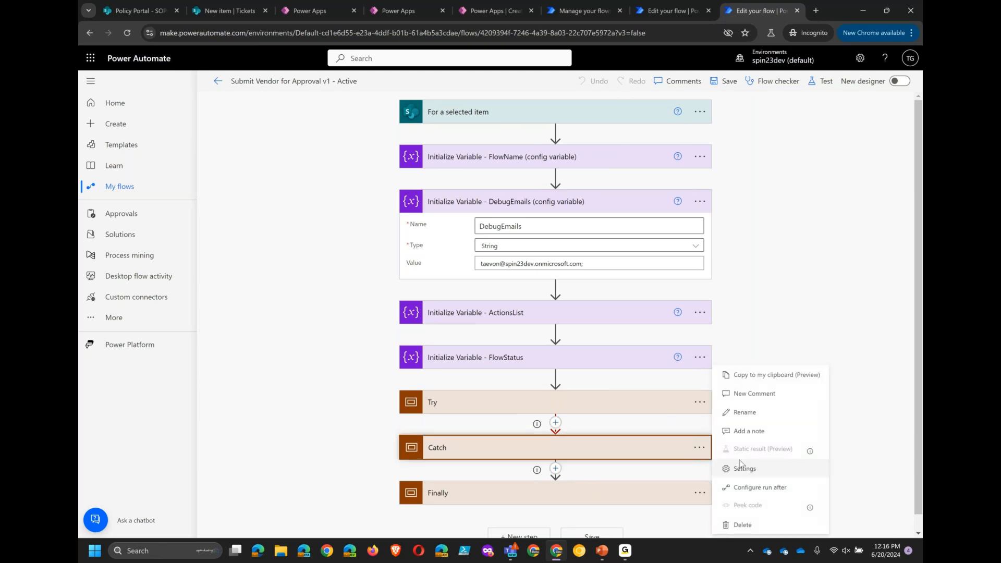
{"action": "left_click", "coordinate": [742, 490]}
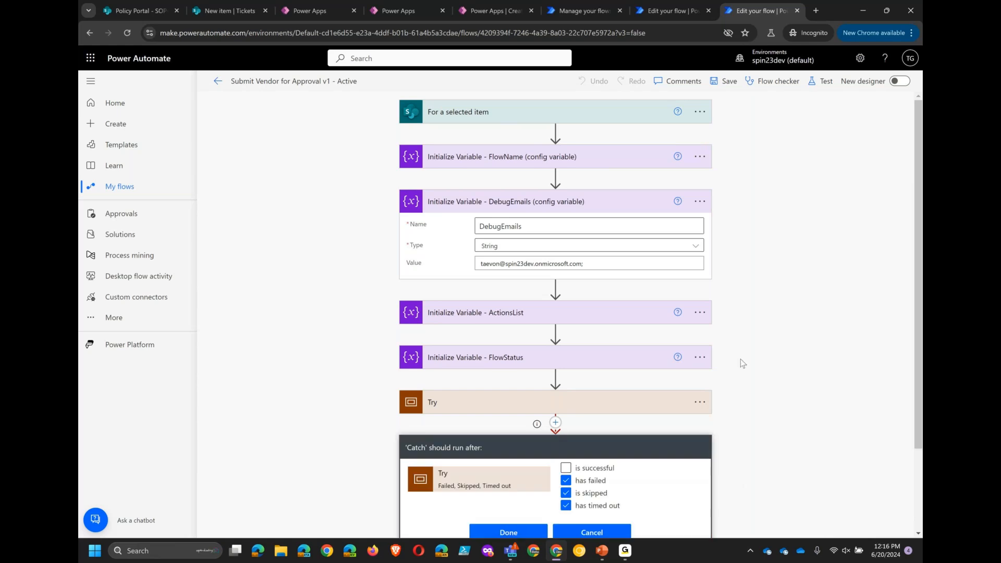
{"action": "scroll", "coordinate": [741, 359], "scroll_direction": "down", "scroll_amount": 1}
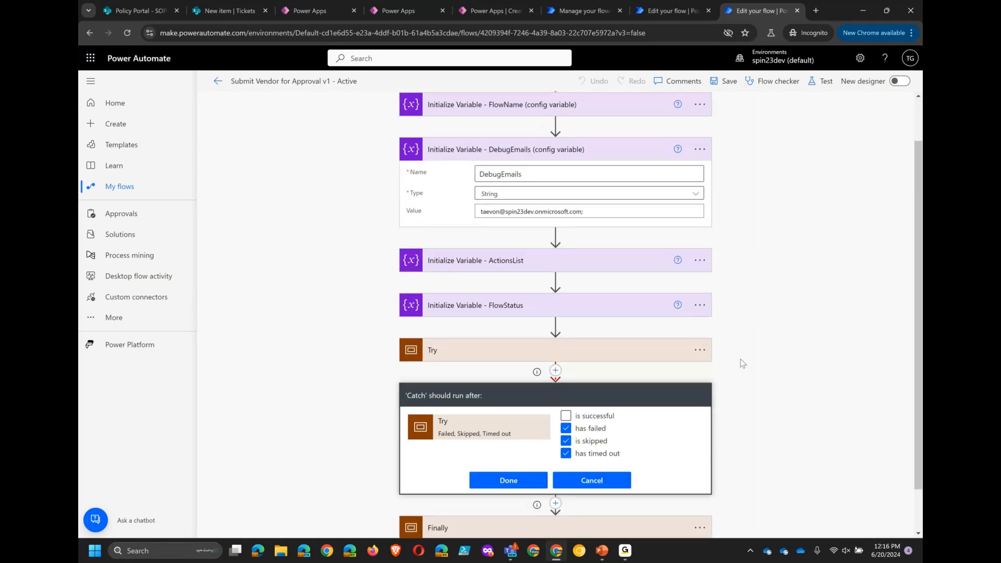
{"action": "scroll", "coordinate": [740, 359], "scroll_direction": "down", "scroll_amount": 1}
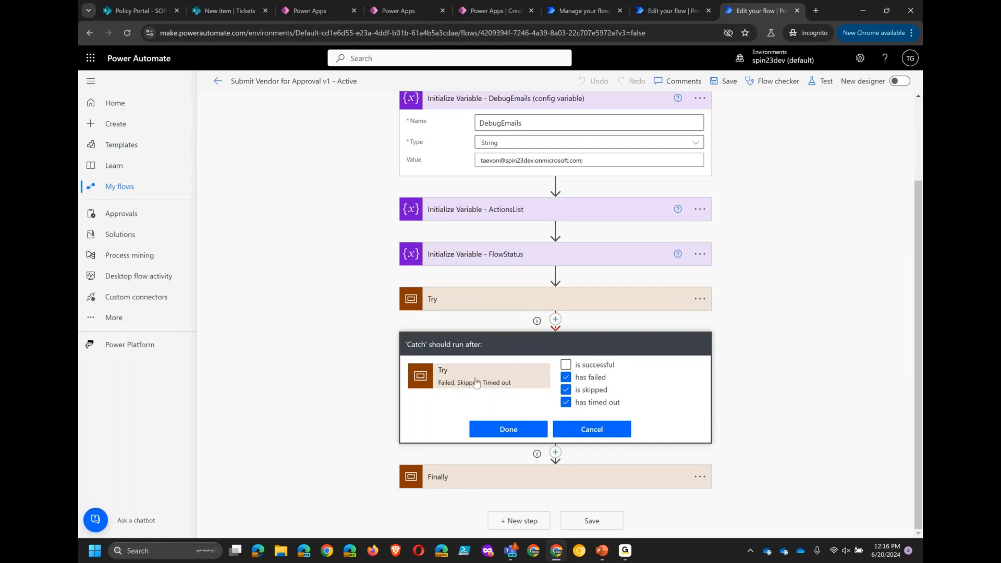
{"action": "left_click", "coordinate": [591, 431]}
- Expand the Catch scope to review its actions, then collapse it again
{"action": "scroll", "coordinate": [397, 384], "scroll_direction": "down", "scroll_amount": 3}
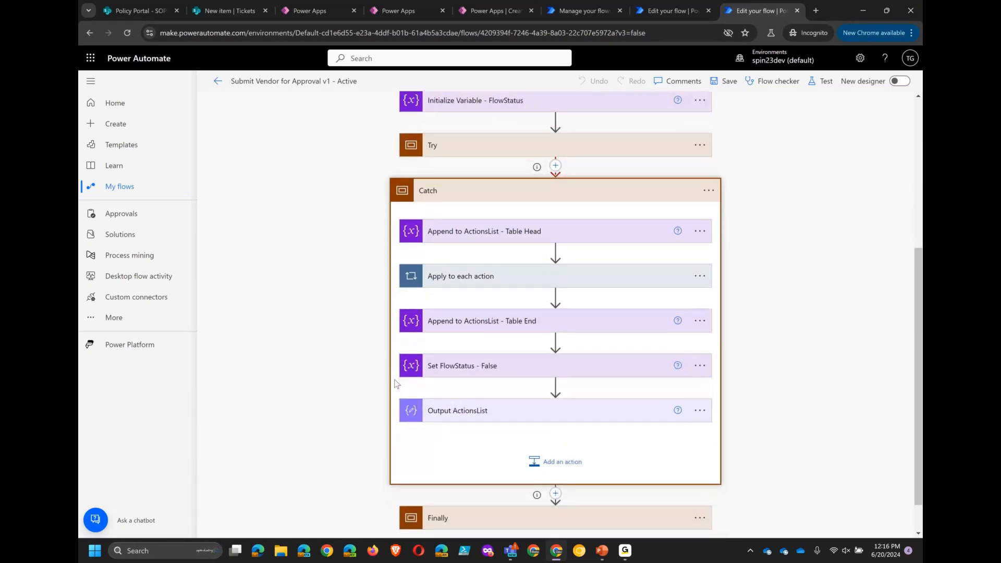
{"action": "left_click", "coordinate": [435, 190]}
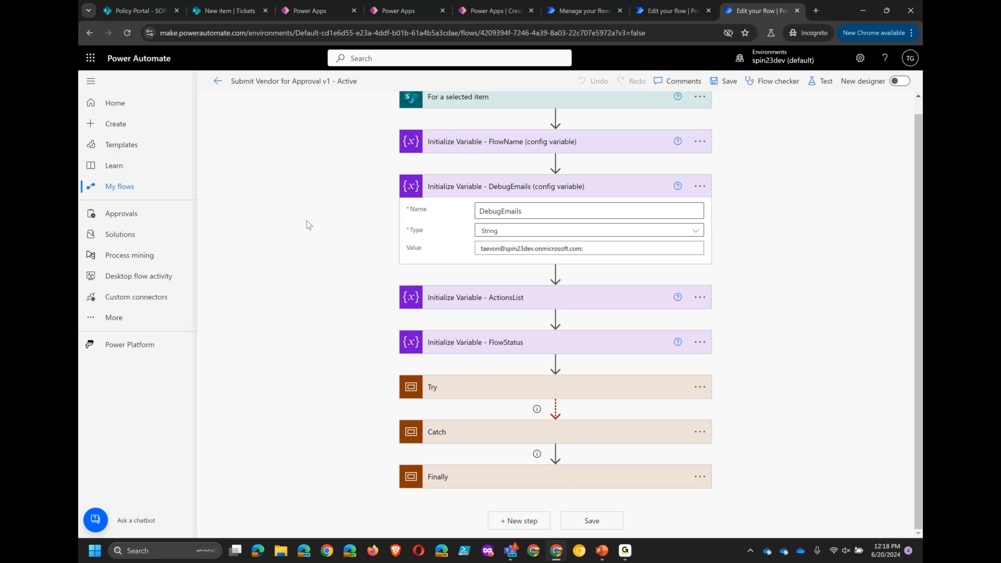
- Expand the Try scope, open the add-action picker below the approval condition, search for monday and browse its connector actions
{"action": "left_click", "coordinate": [441, 387]}
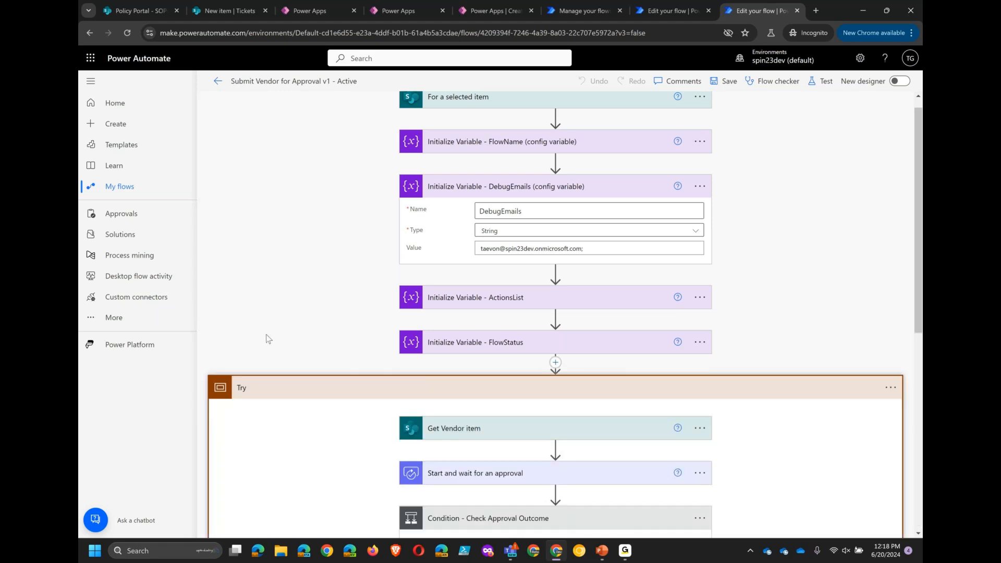
{"action": "scroll", "coordinate": [268, 339], "scroll_direction": "down", "scroll_amount": 1}
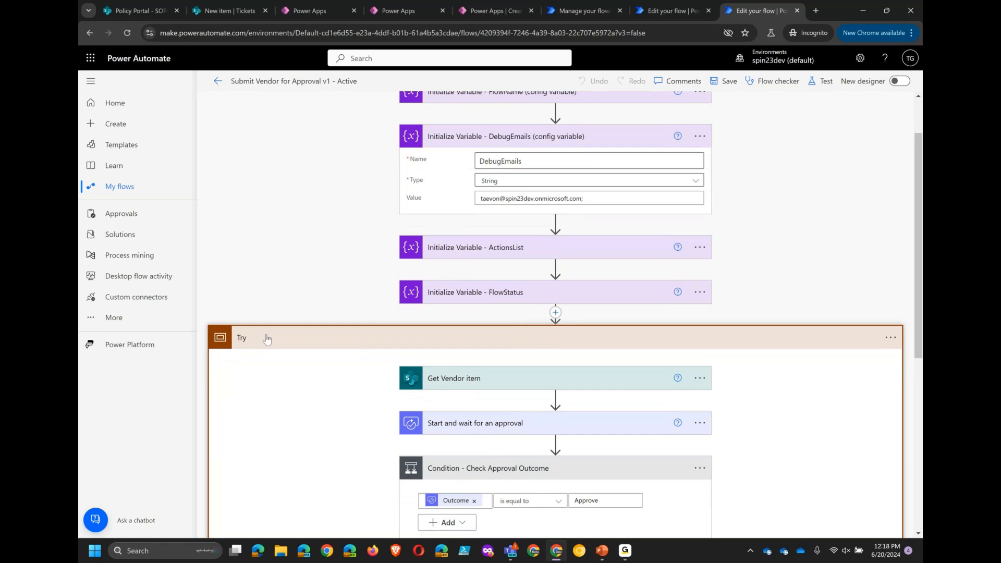
{"action": "left_click", "coordinate": [454, 468]}
{"action": "scroll", "coordinate": [286, 291], "scroll_direction": "down", "scroll_amount": 1}
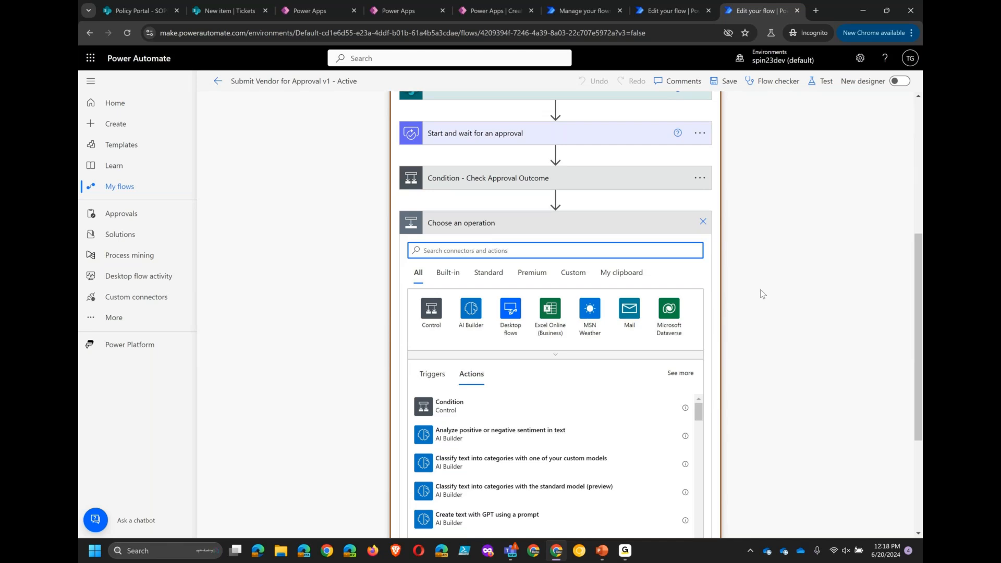
{"action": "left_click", "coordinate": [520, 354]}
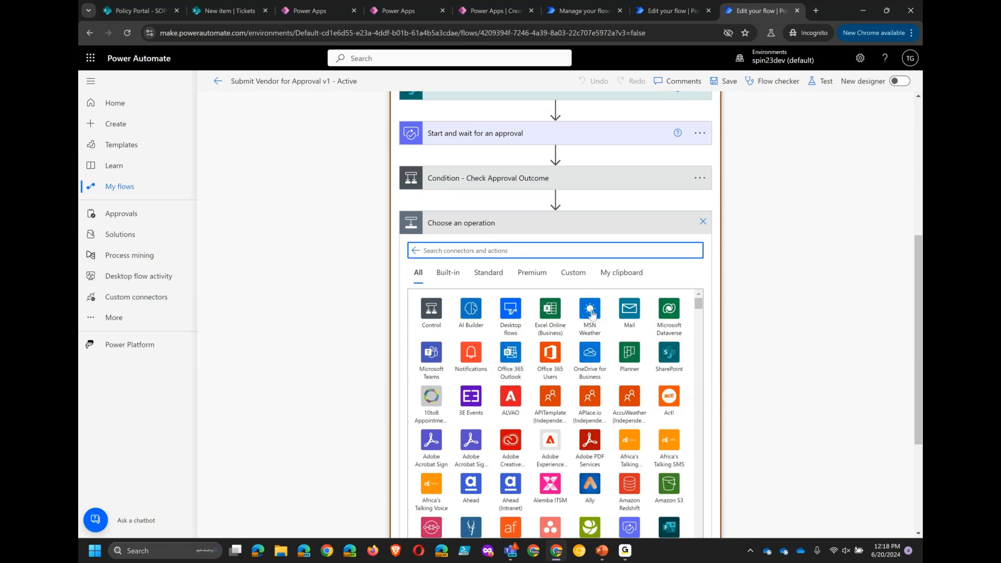
{"action": "scroll", "coordinate": [598, 380], "scroll_direction": "down", "scroll_amount": 5}
{"action": "scroll", "coordinate": [598, 380], "scroll_direction": "down", "scroll_amount": 15}
{"action": "left_click", "coordinate": [531, 247]}
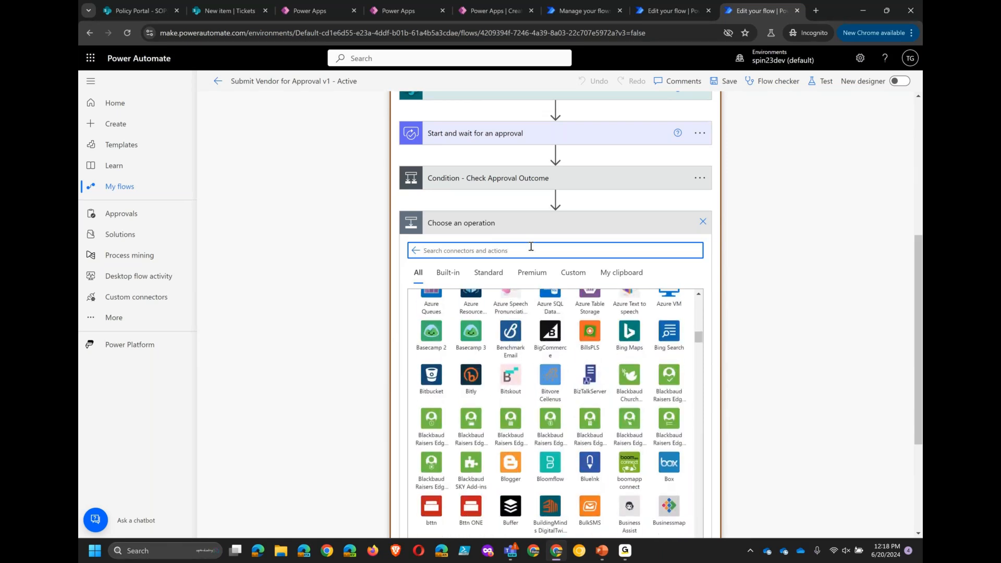
{"action": "type", "text": "monday"}
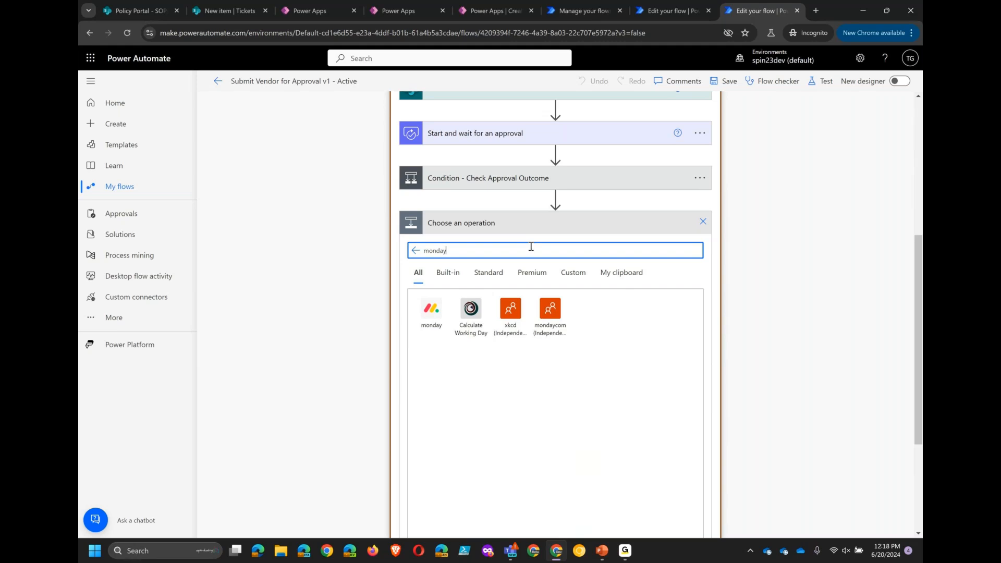
{"action": "left_click", "coordinate": [426, 323]}
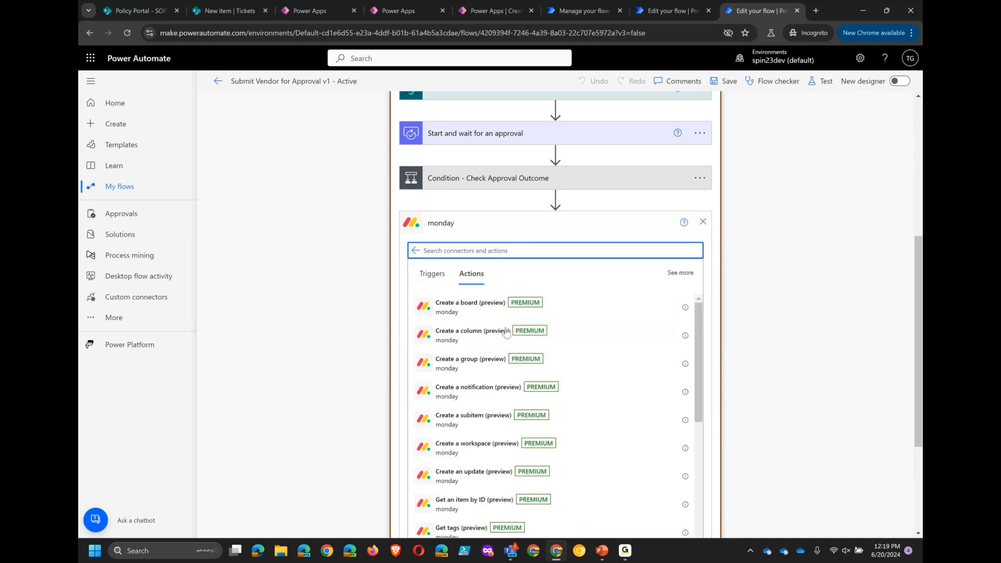
{"action": "scroll", "coordinate": [510, 423], "scroll_direction": "down", "scroll_amount": 5}
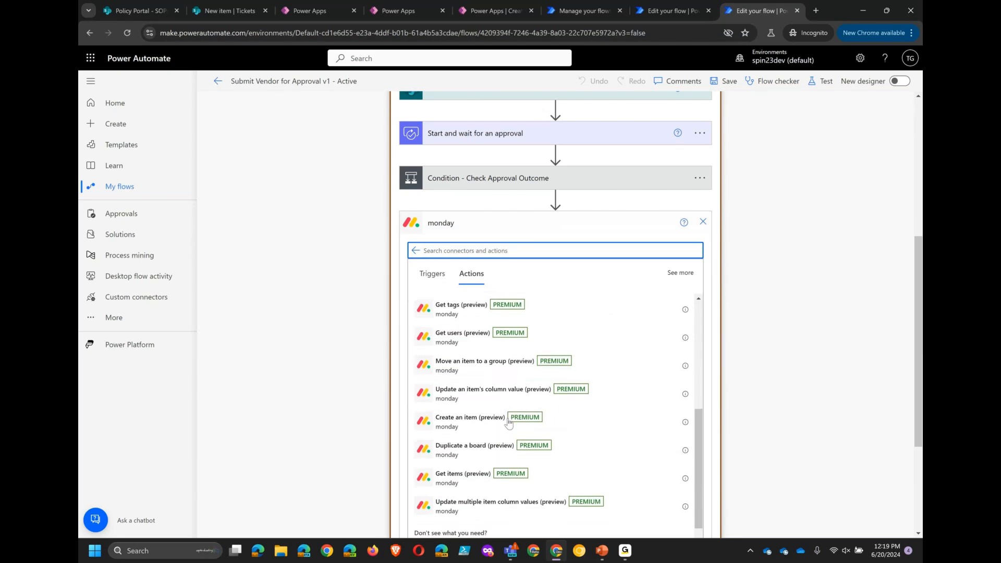
{"action": "left_click", "coordinate": [416, 251]}
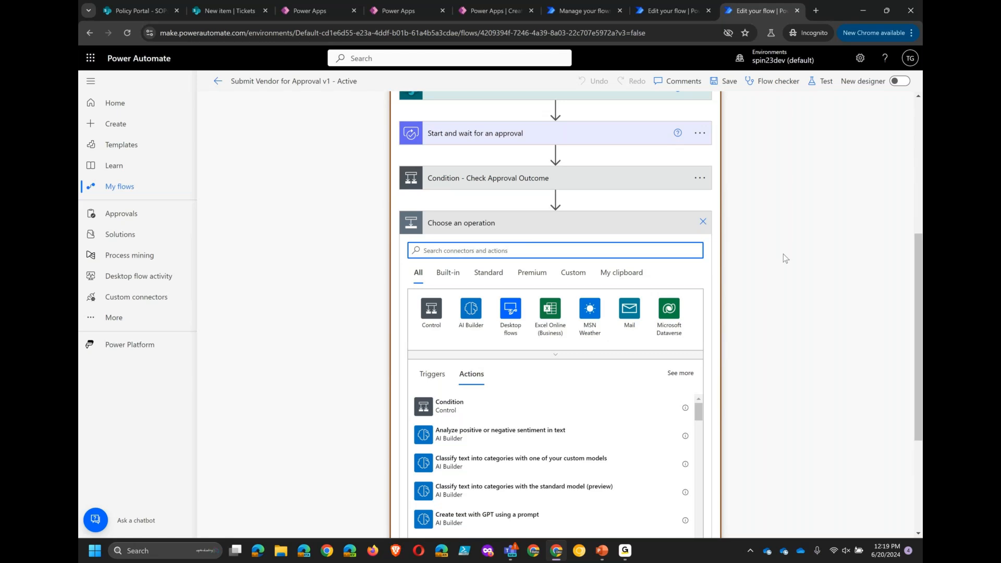
- Browse the Custom connectors, view the test-graph-api actions, and close the action picker without adding anything
{"action": "left_click", "coordinate": [567, 273]}
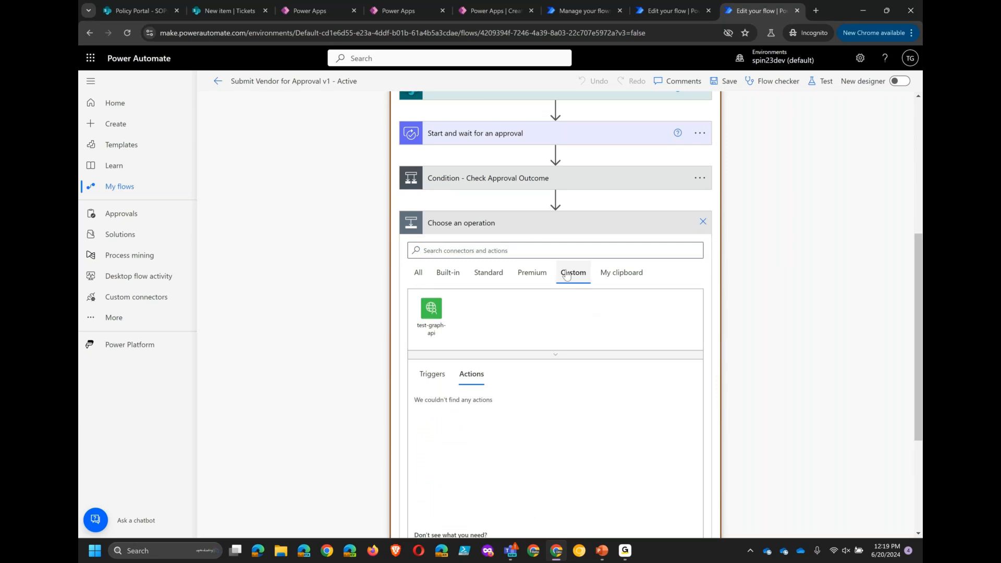
{"action": "left_click", "coordinate": [442, 334]}
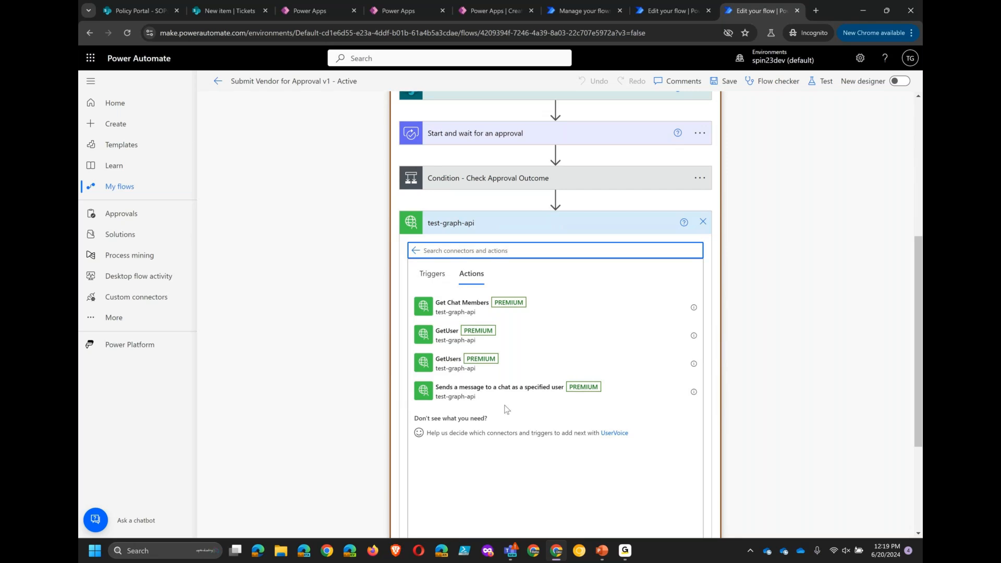
{"action": "left_click", "coordinate": [415, 250]}
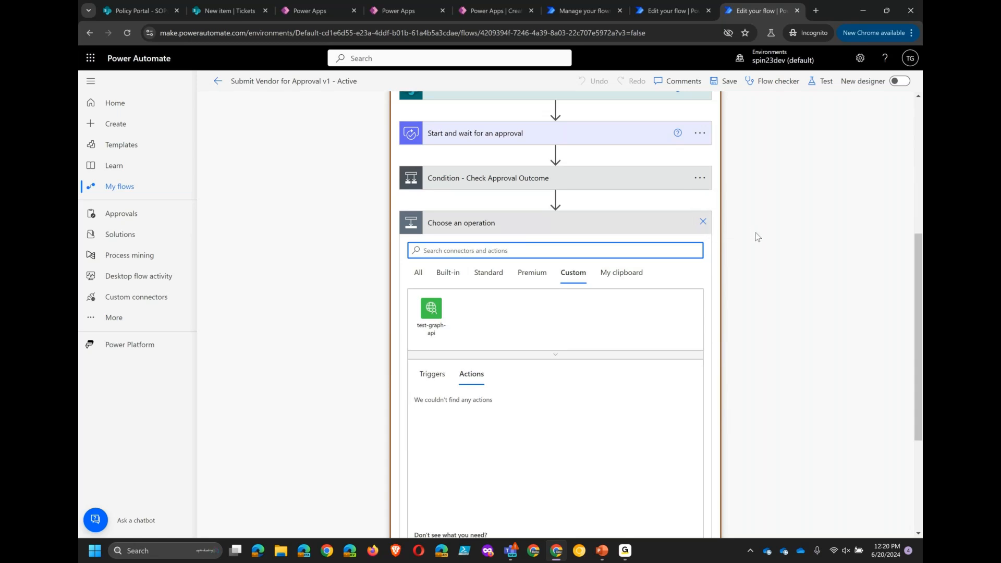
{"action": "left_click", "coordinate": [408, 260]}
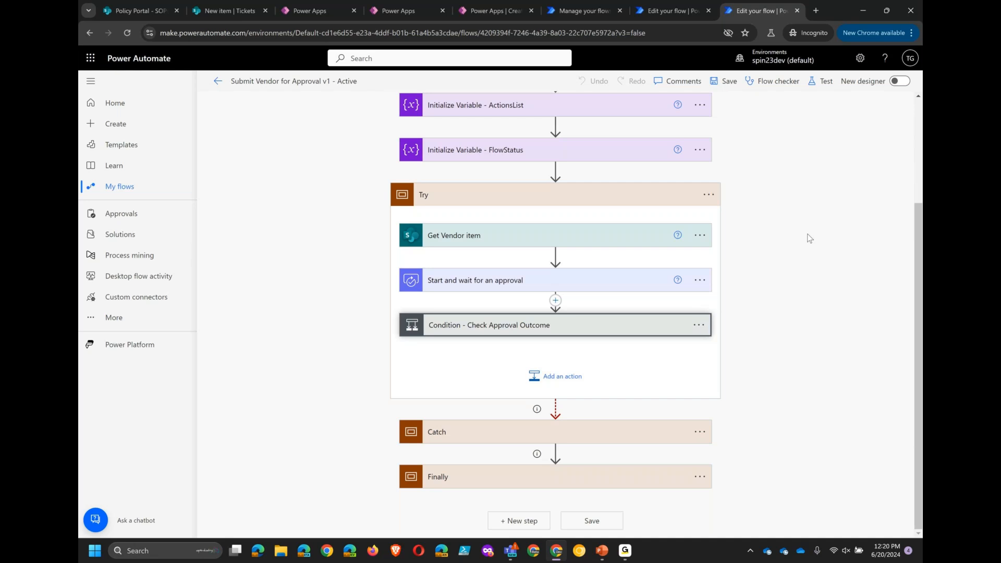
- Expand the approval outcome condition and the Update item - Set Vendor to Denied action in its no branch
{"action": "left_click", "coordinate": [489, 338]}
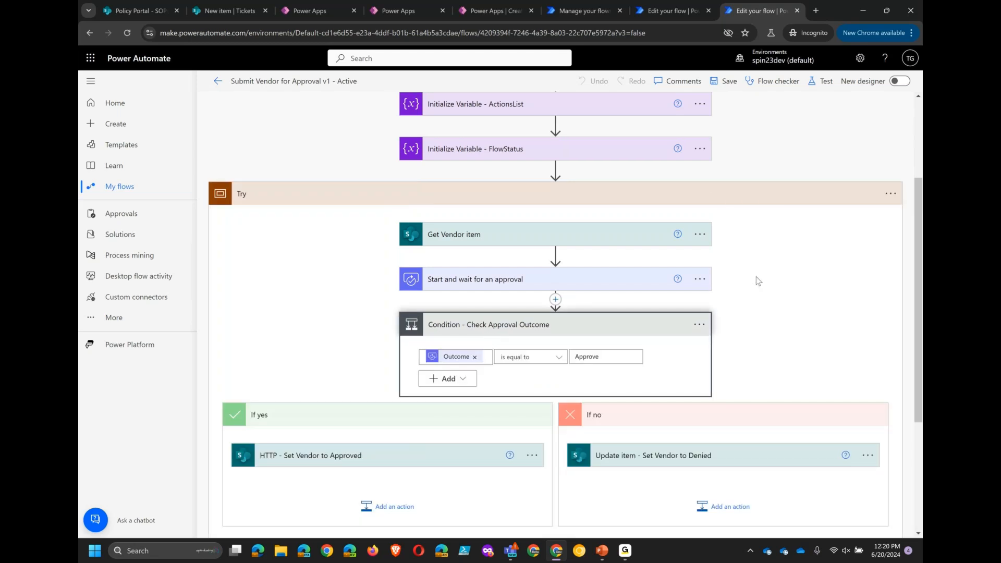
{"action": "scroll", "coordinate": [759, 282], "scroll_direction": "down", "scroll_amount": 1}
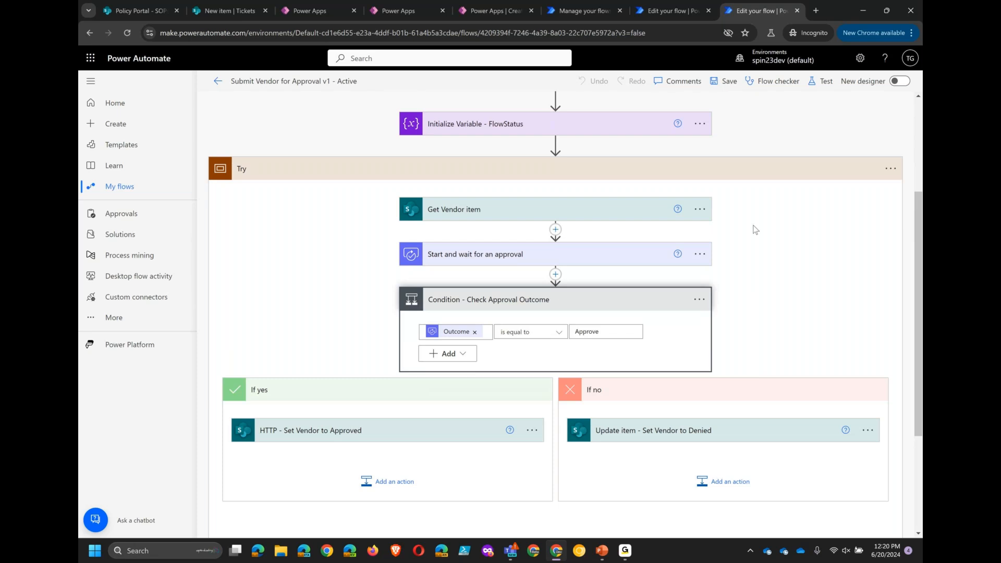
{"action": "scroll", "coordinate": [756, 229], "scroll_direction": "down", "scroll_amount": 1}
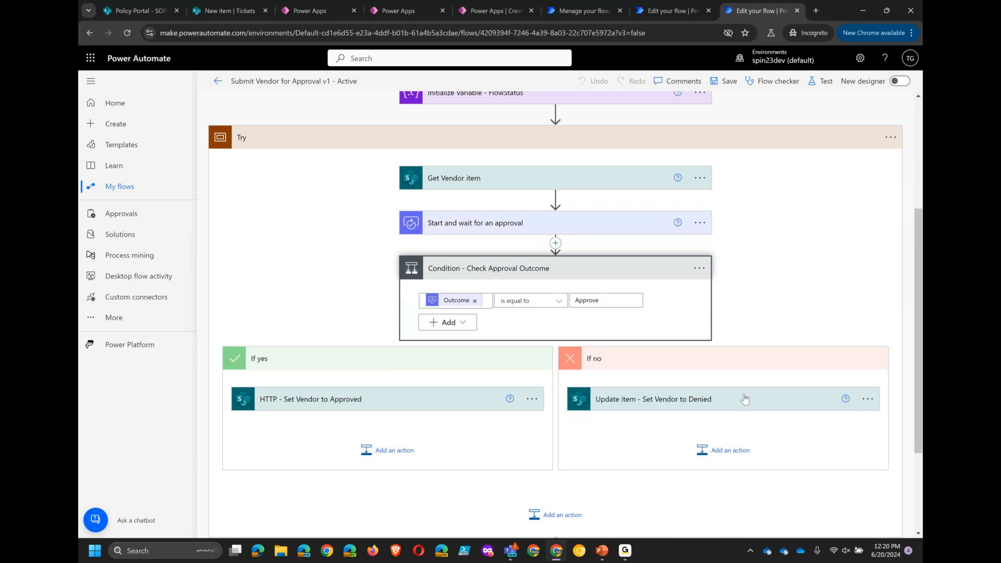
{"action": "left_click", "coordinate": [699, 409]}
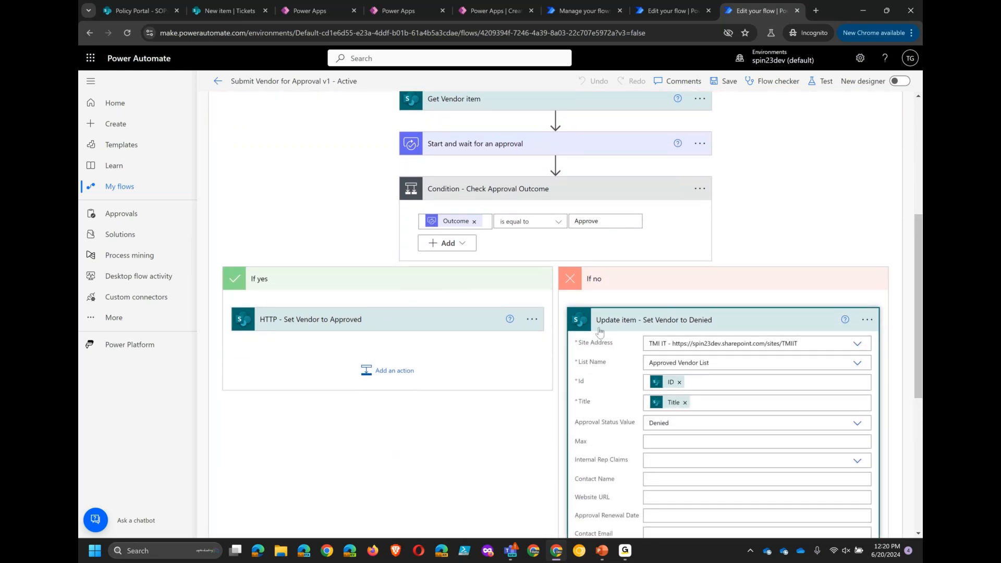
{"action": "scroll", "coordinate": [600, 332], "scroll_direction": "down", "scroll_amount": 2}
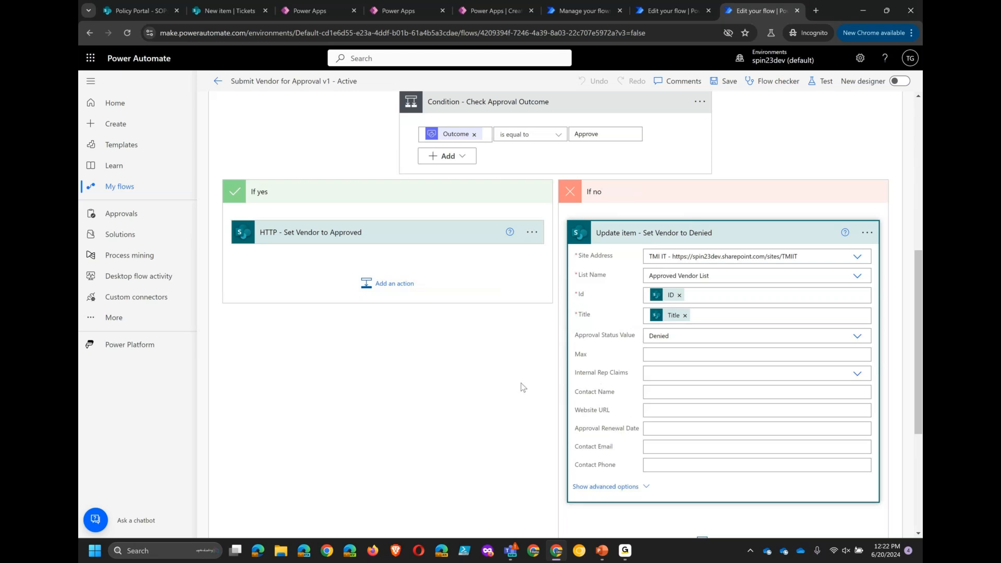
- Expand the HTTP - Set Vendor to Approved action and highlight the ApprovalStatus entry in its request body
{"action": "left_click", "coordinate": [323, 232]}
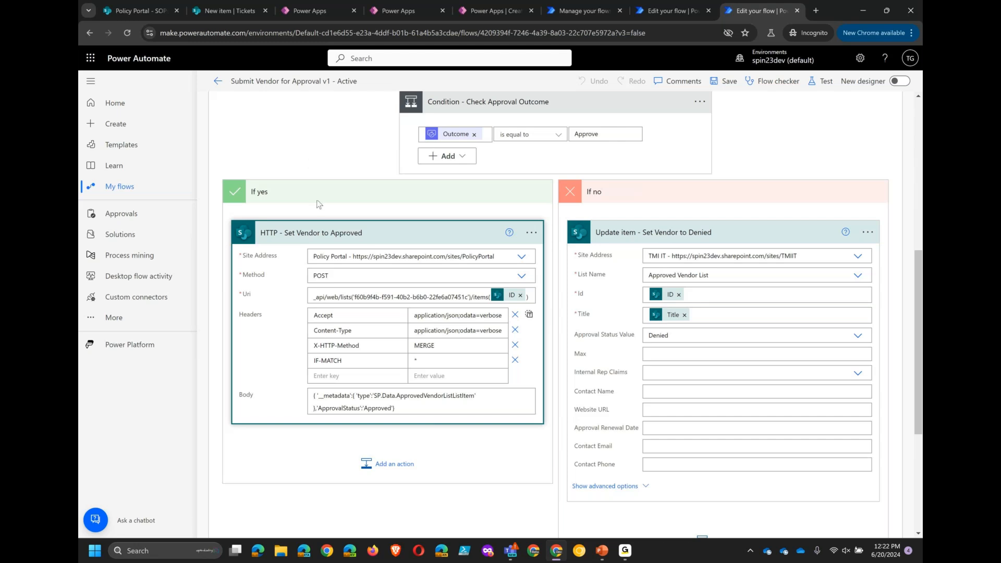
{"action": "left_click_drag", "start_coordinate": [316, 409], "coordinate": [389, 408]}
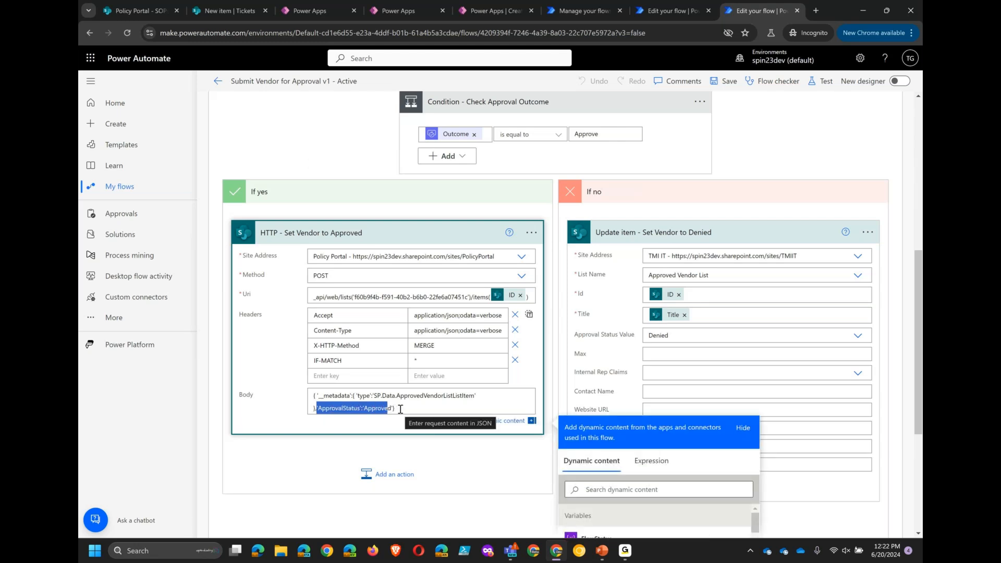
{"action": "left_click", "coordinate": [387, 441]}
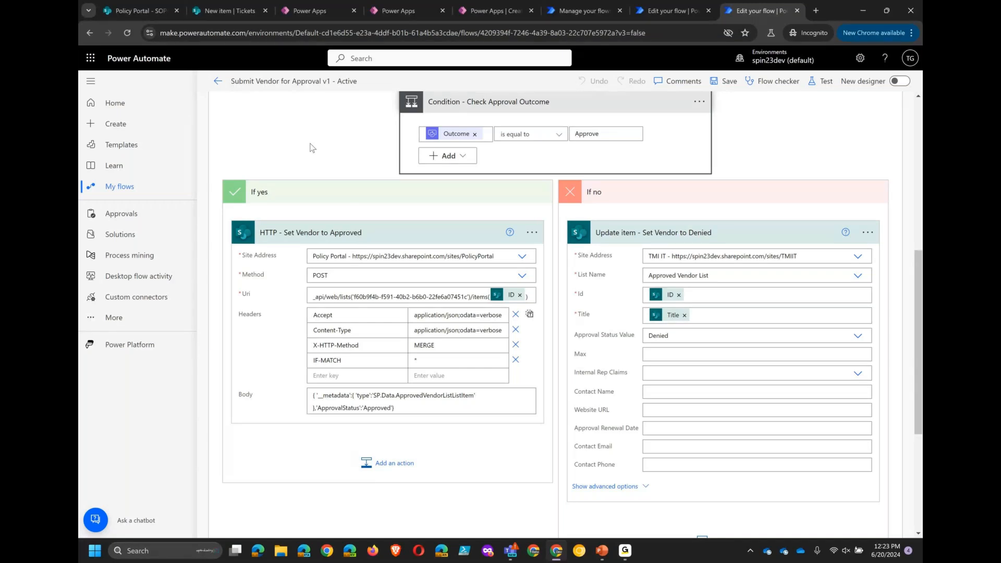
- Switch to the presentation and advance to the Useful actions slide
{"action": "scroll", "coordinate": [311, 148], "scroll_direction": "up", "scroll_amount": 7}
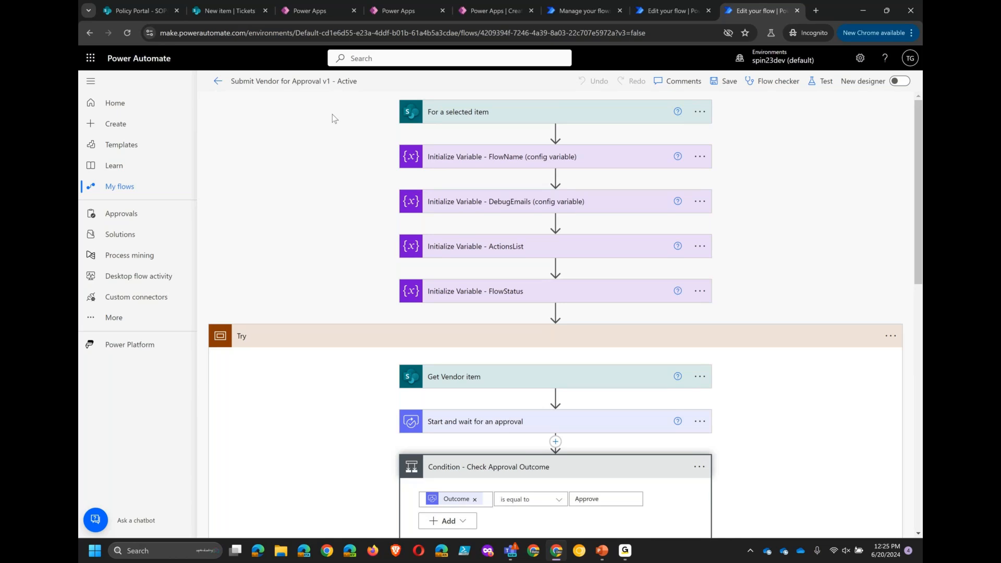
{"action": "key", "text": "alt+Tab"}
{"action": "key", "text": "Right"}
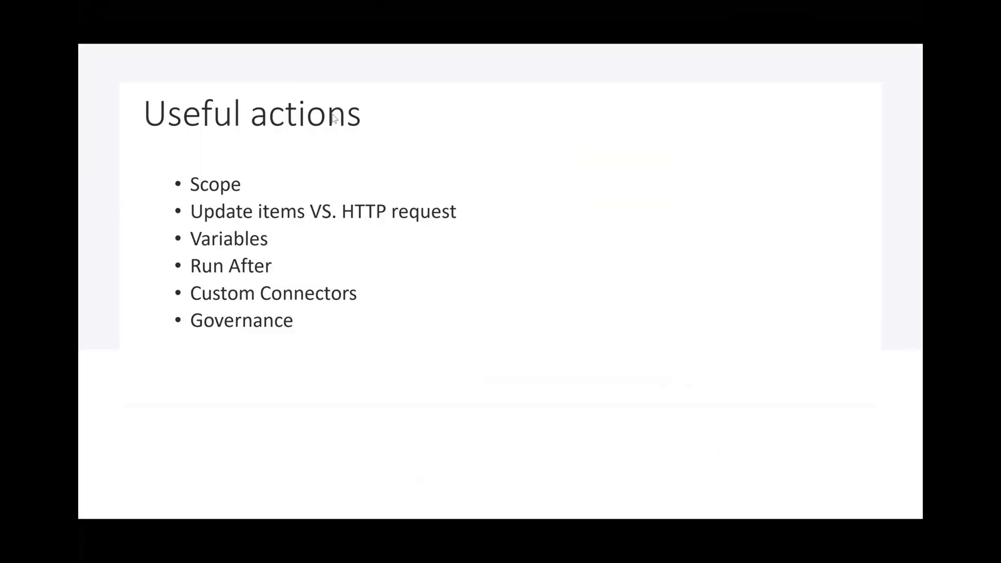
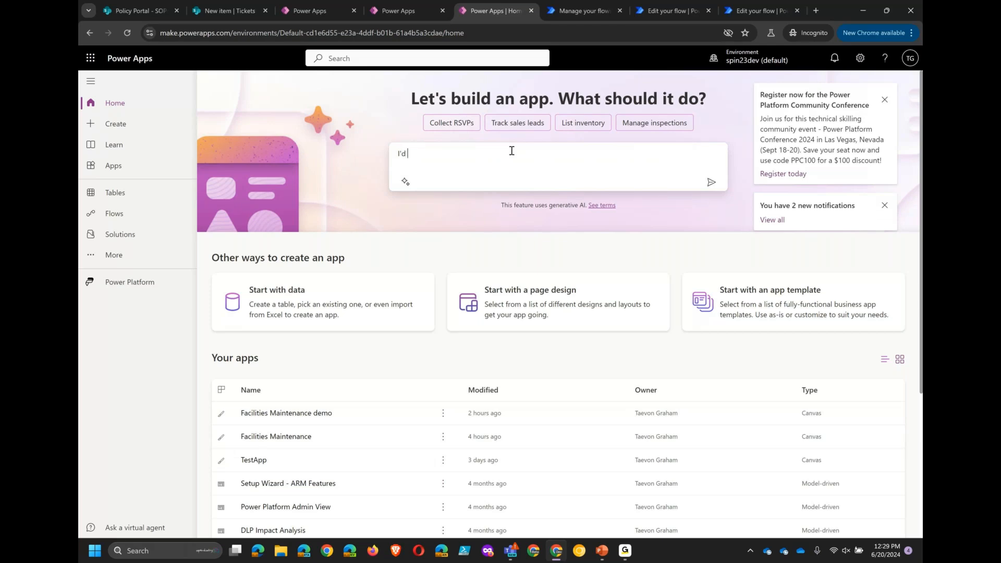
- Ask Copilot to build a facilities maintenance app where users submit tickets stored in SharePoint and Facilities users see all tickets
{"action": "type", "text": "like to create a facilities maintenance app. User"}
{"action": "type", "text": "s should be able to submit tickets in"}
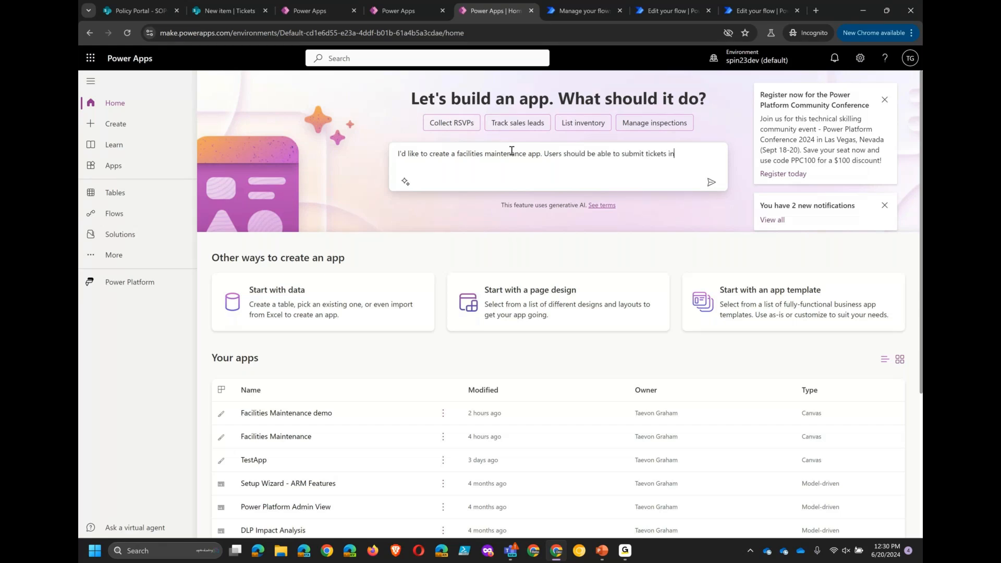
{"action": "type", "text": " the app and that ticket will be stored in "}
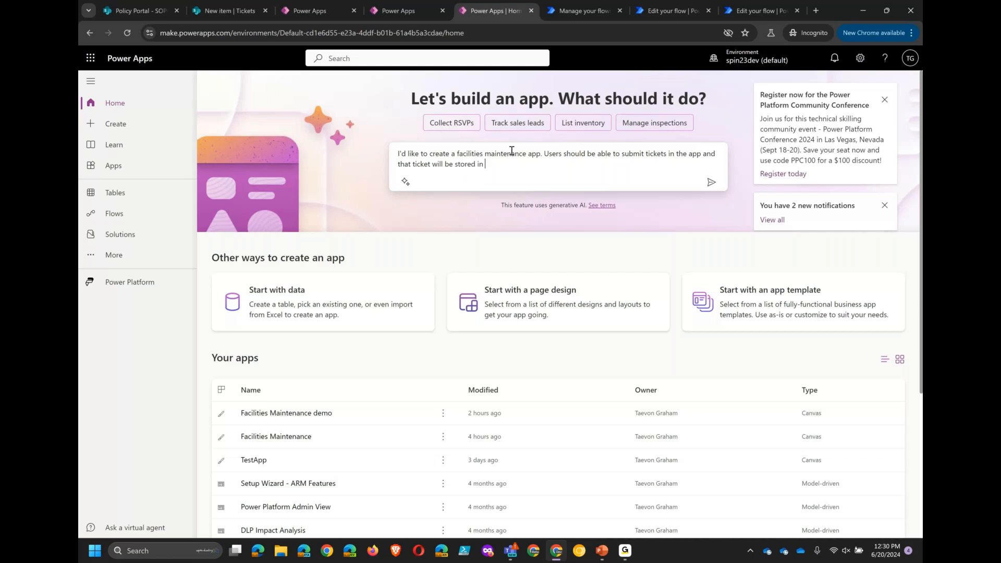
{"action": "type", "text": "SharePoint. If the user is from Facilities, they can see "}
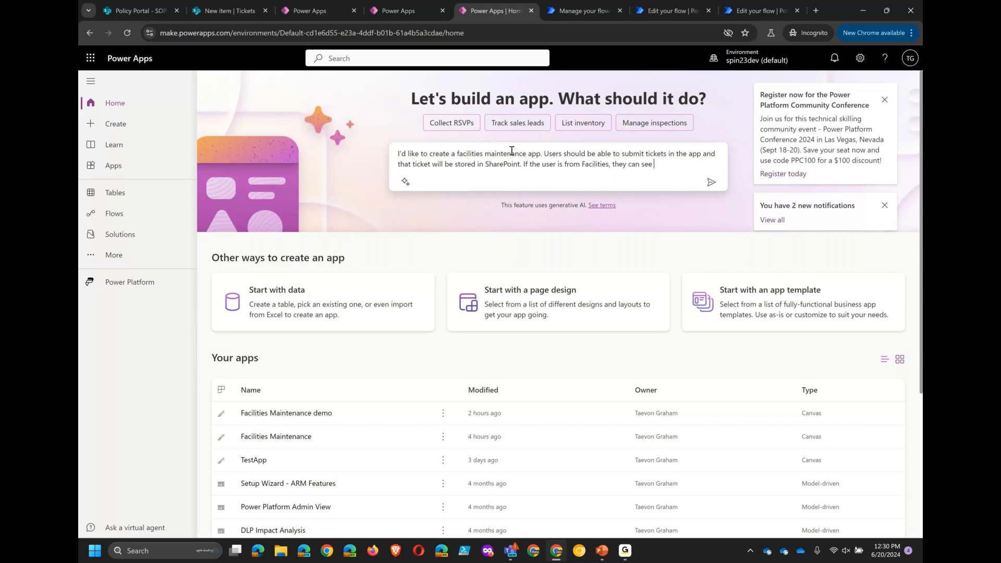
{"action": "type", "text": "all tickets in the app."}
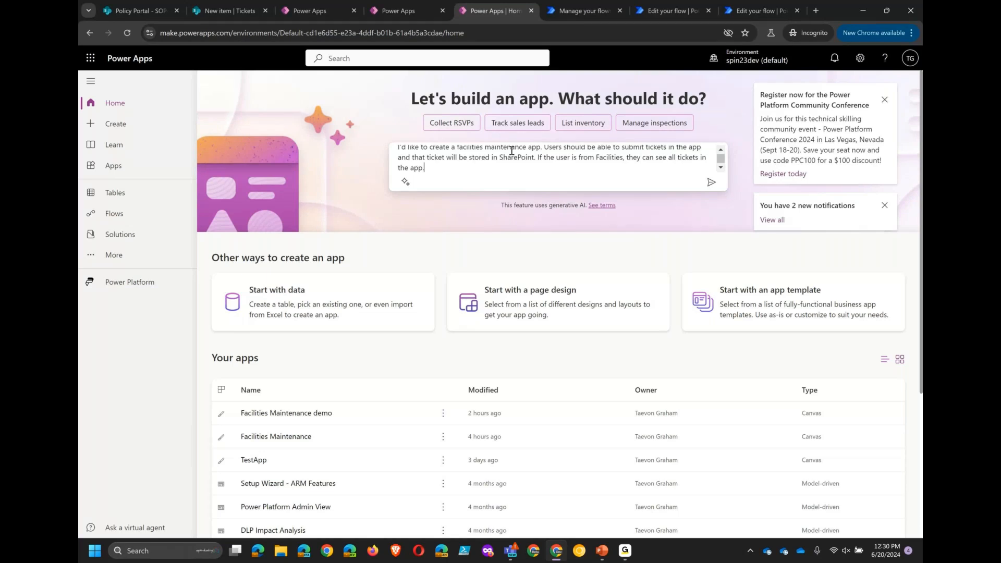
{"action": "key", "text": "Return"}
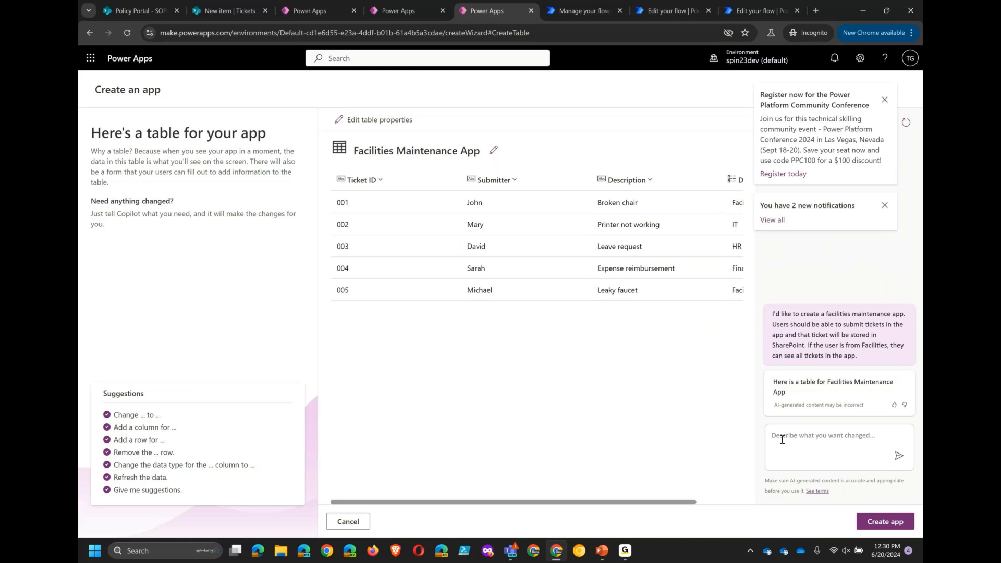
- Ask Copilot to track the submitter's email in the generated Facilities Maintenance App table
{"action": "scroll", "coordinate": [560, 386], "scroll_direction": "right", "scroll_amount": 3}
{"action": "scroll", "coordinate": [560, 385], "scroll_direction": "left", "scroll_amount": 3}
{"action": "left_click", "coordinate": [886, 100]}
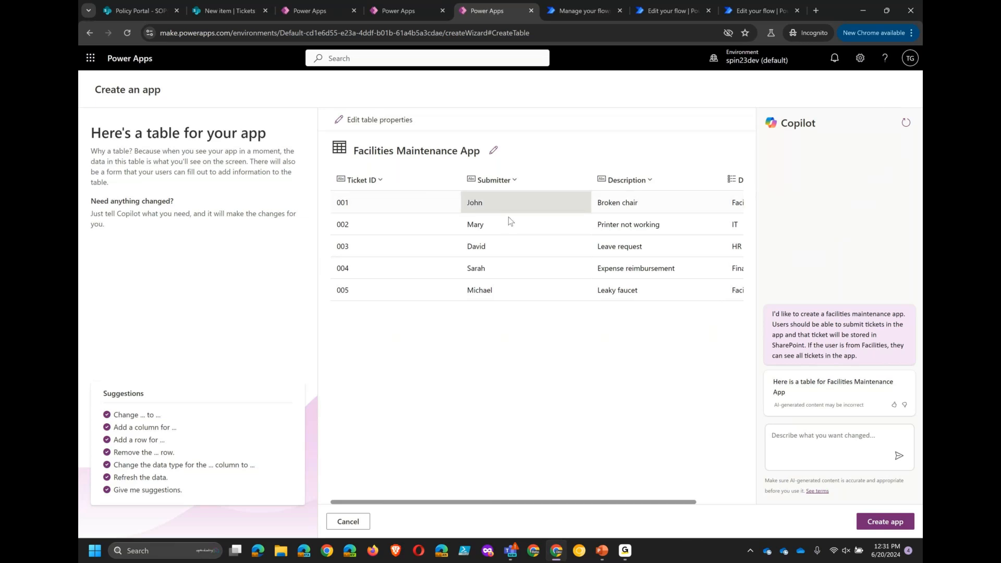
{"action": "scroll", "coordinate": [628, 242], "scroll_direction": "right", "scroll_amount": 1}
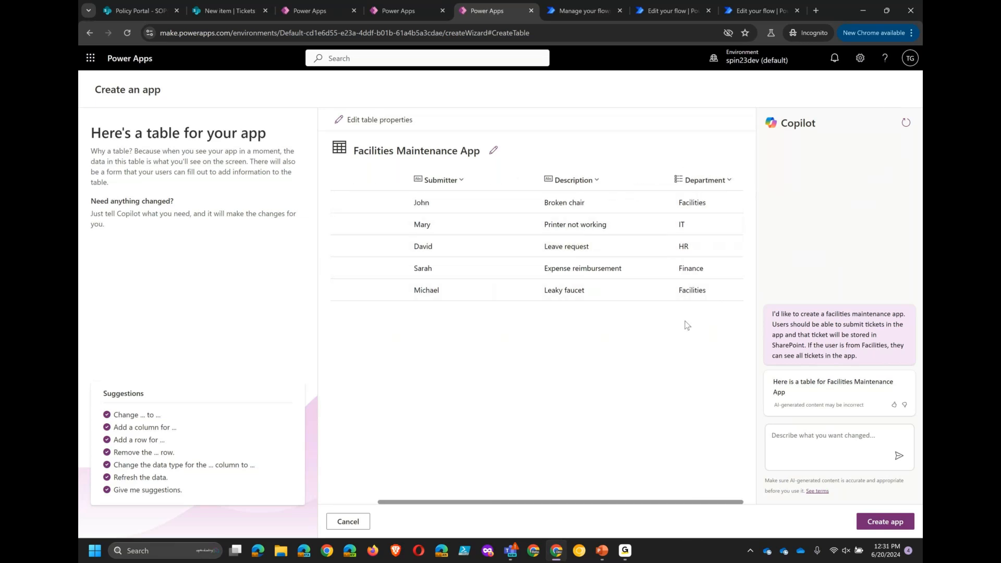
{"action": "scroll", "coordinate": [684, 324], "scroll_direction": "left", "scroll_amount": 1}
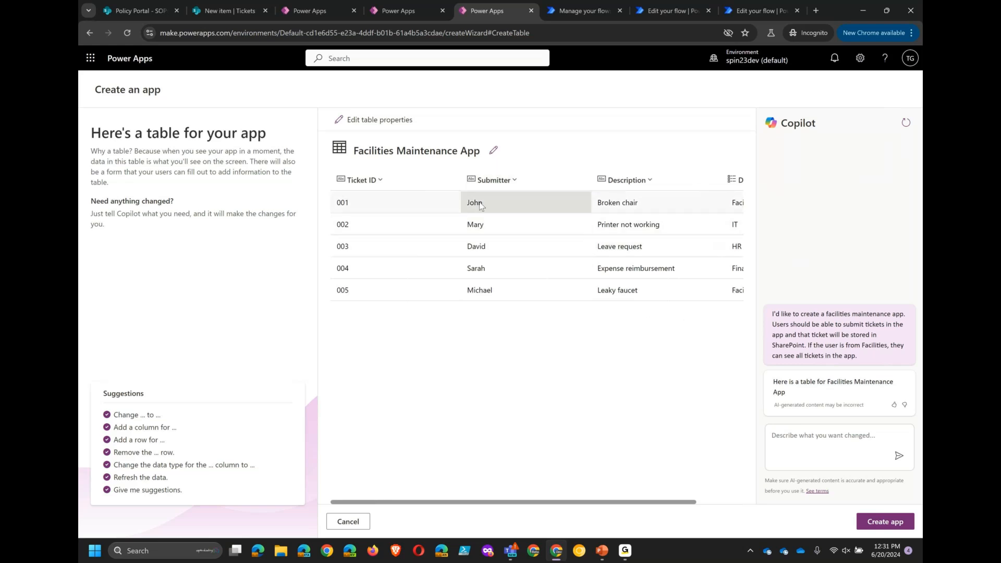
{"action": "left_click", "coordinate": [790, 433]}
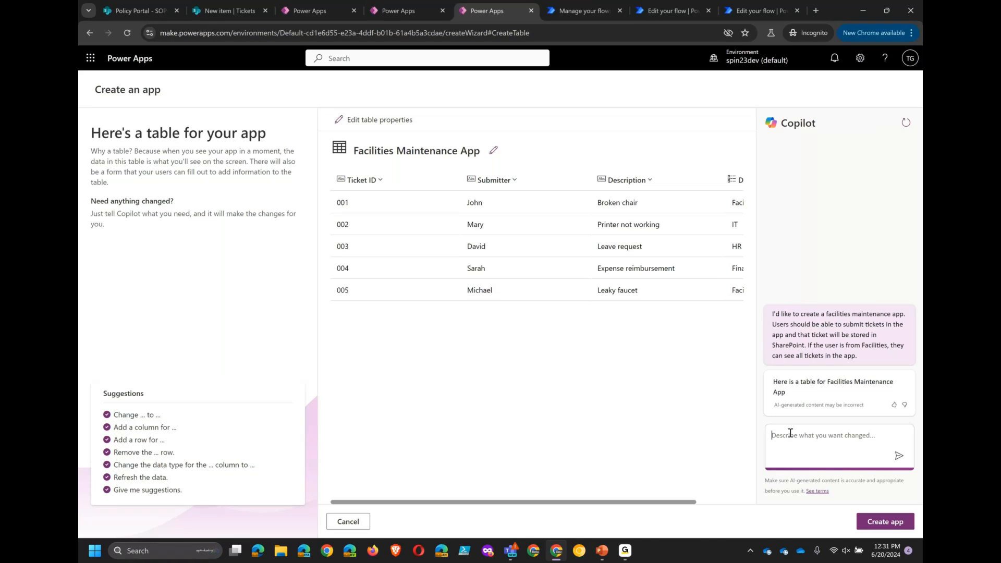
{"action": "type", "text": "Track the submitter's email"}
{"action": "key", "text": "Return"}
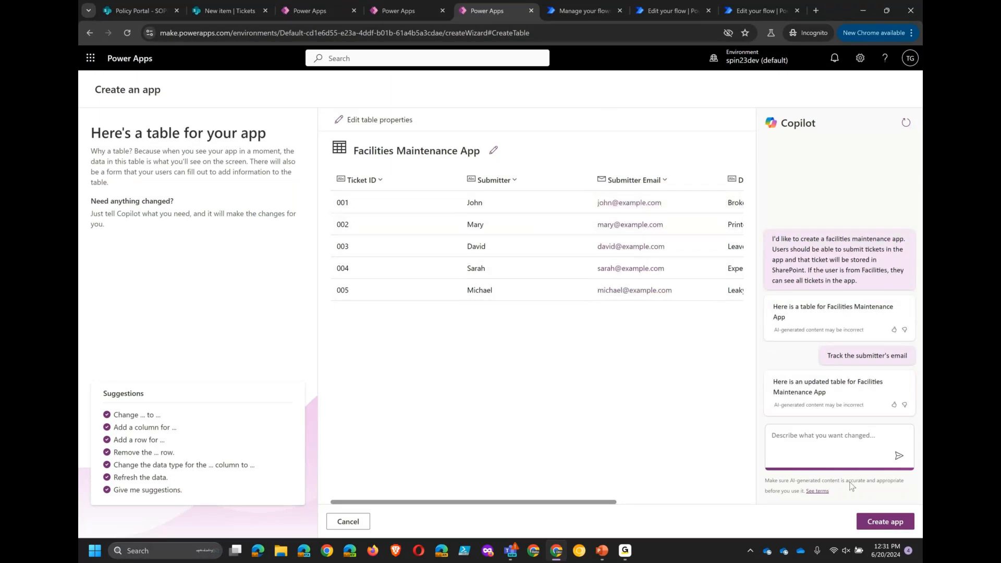
- Create the app from the table, skipping the welcome dialog and closing the Copilot pane
{"action": "left_click", "coordinate": [871, 517]}
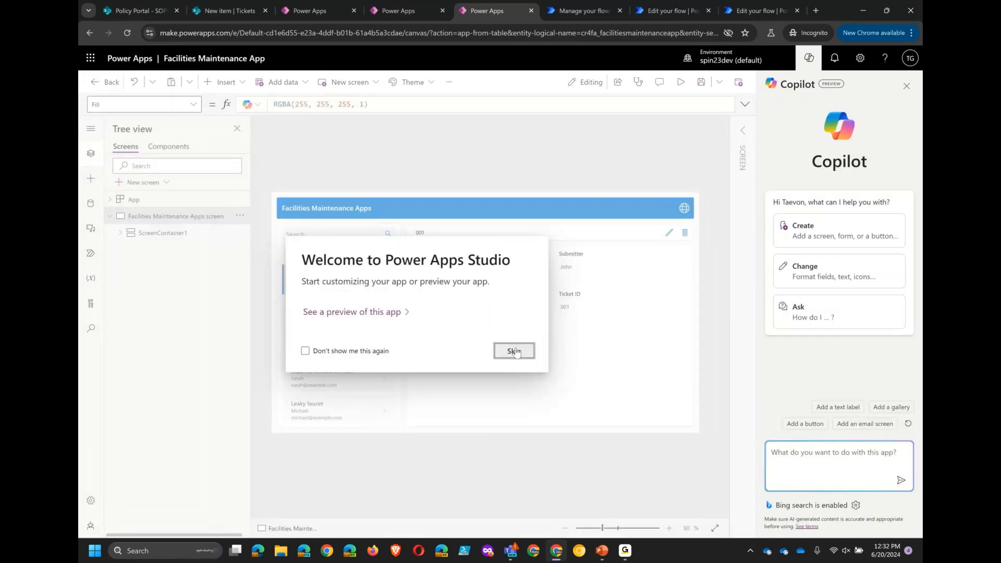
{"action": "left_click", "coordinate": [515, 351]}
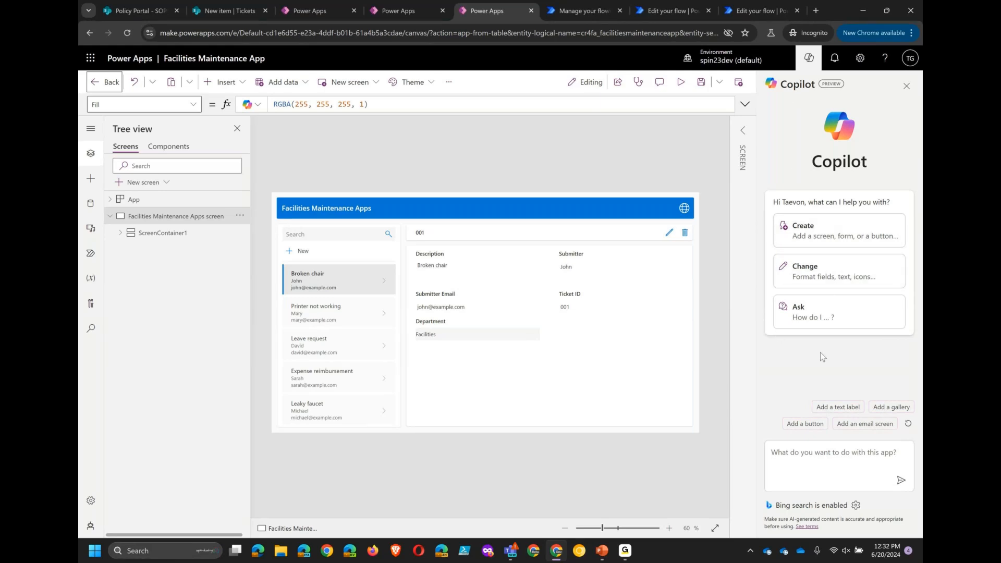
{"action": "left_click", "coordinate": [907, 87]}
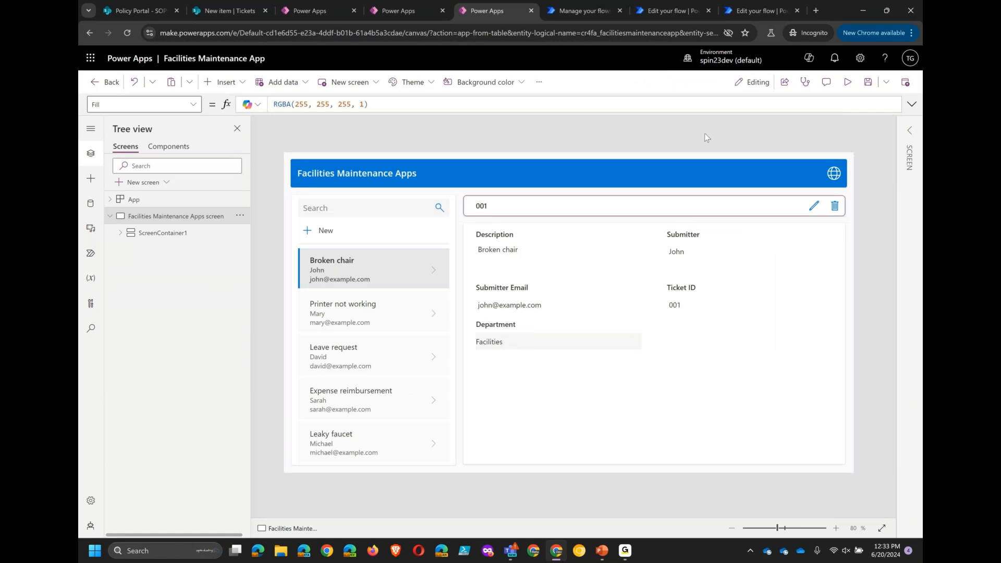
- Preview the app, browsing each ticket record and opening the new ticket form before closing the preview
{"action": "left_click", "coordinate": [848, 82]}
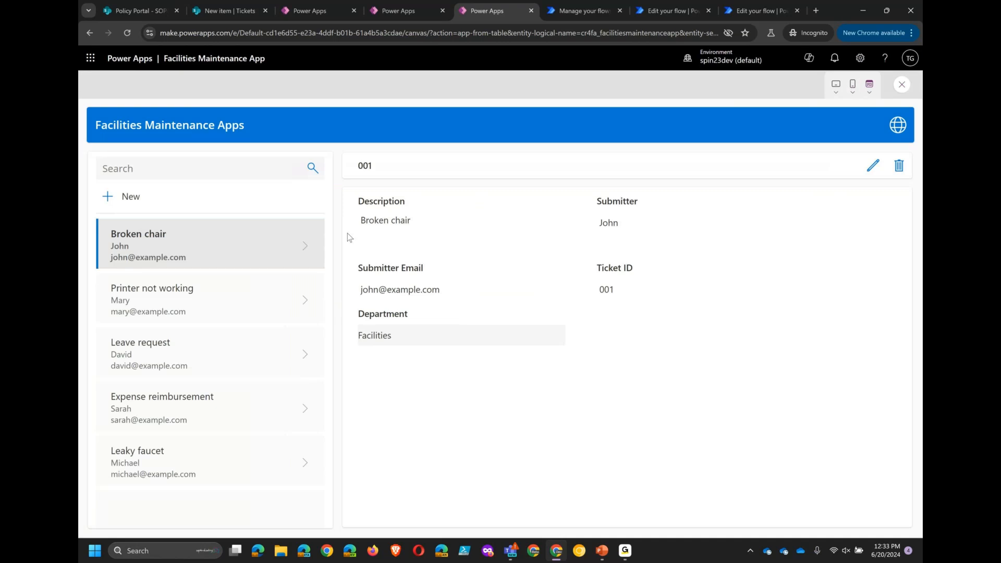
{"action": "left_click", "coordinate": [165, 299]}
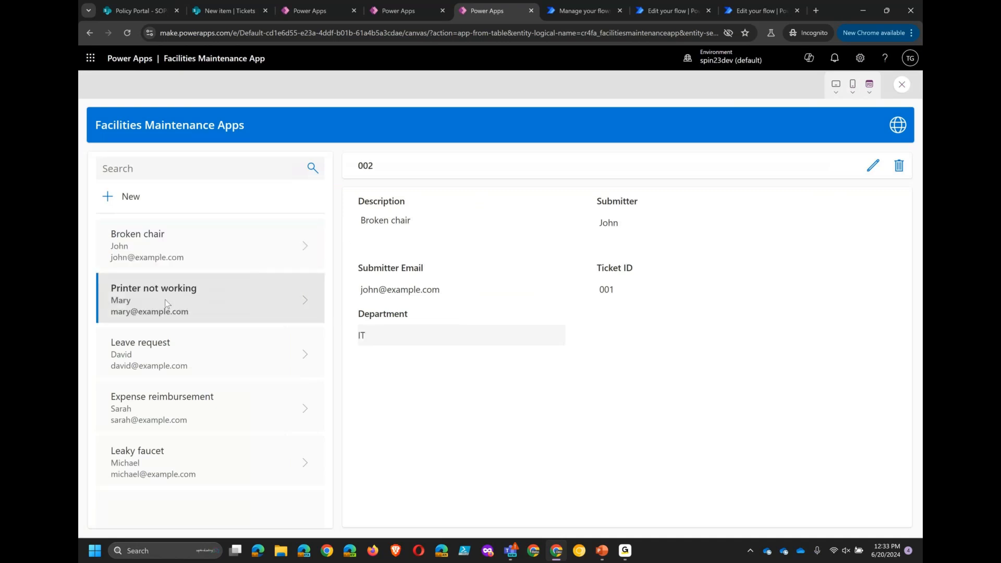
{"action": "left_click", "coordinate": [194, 352]}
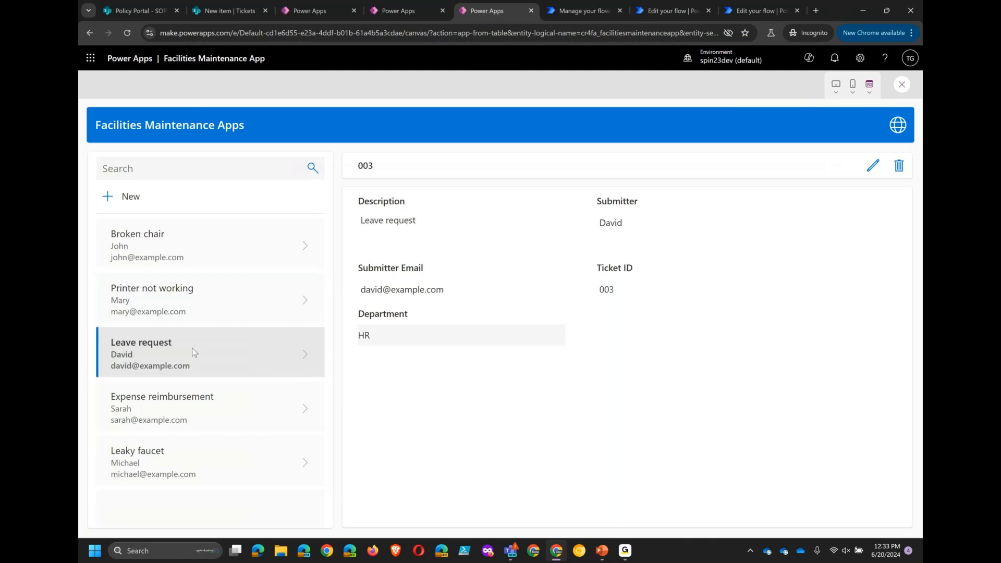
{"action": "left_click", "coordinate": [196, 396]}
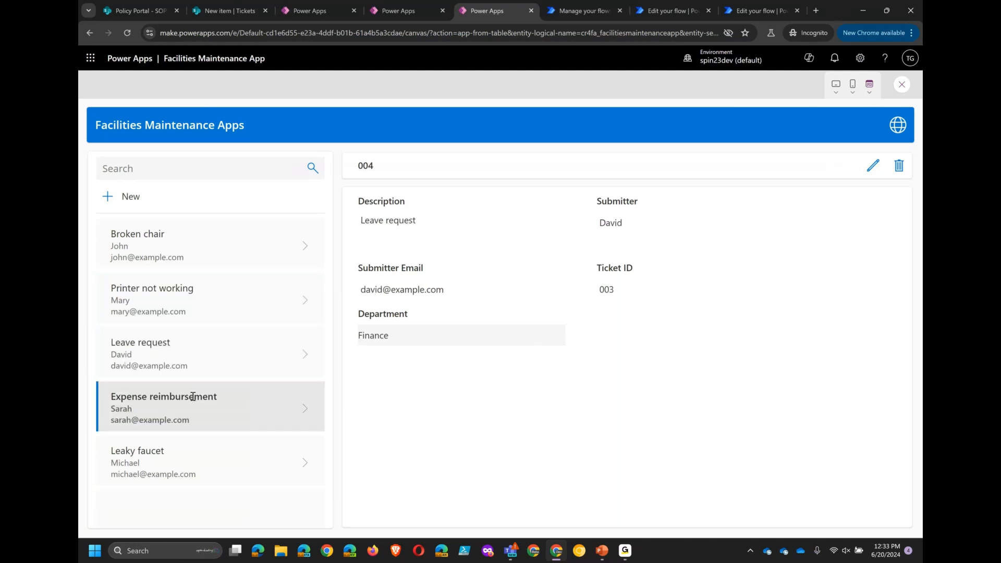
{"action": "left_click", "coordinate": [170, 463]}
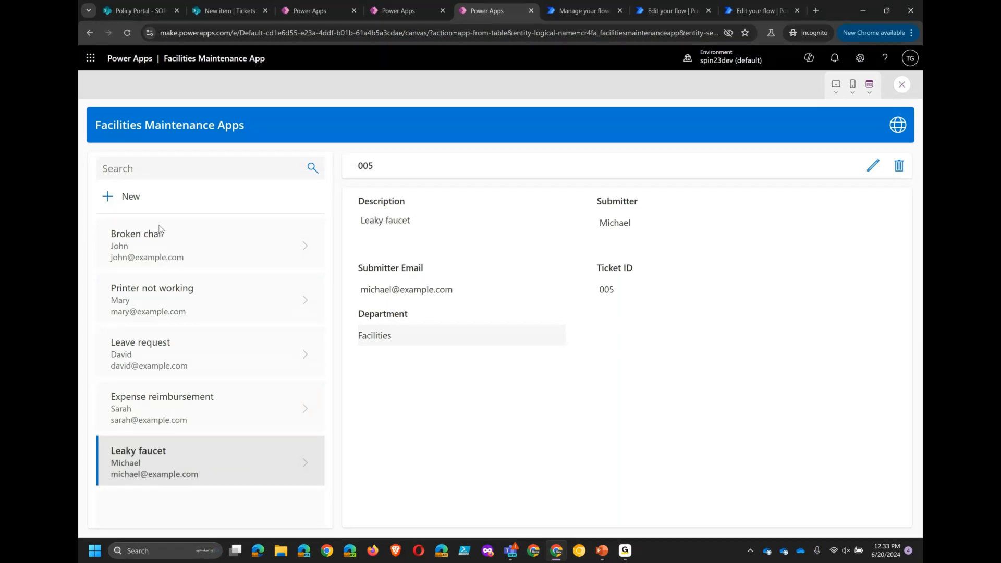
{"action": "left_click", "coordinate": [130, 197]}
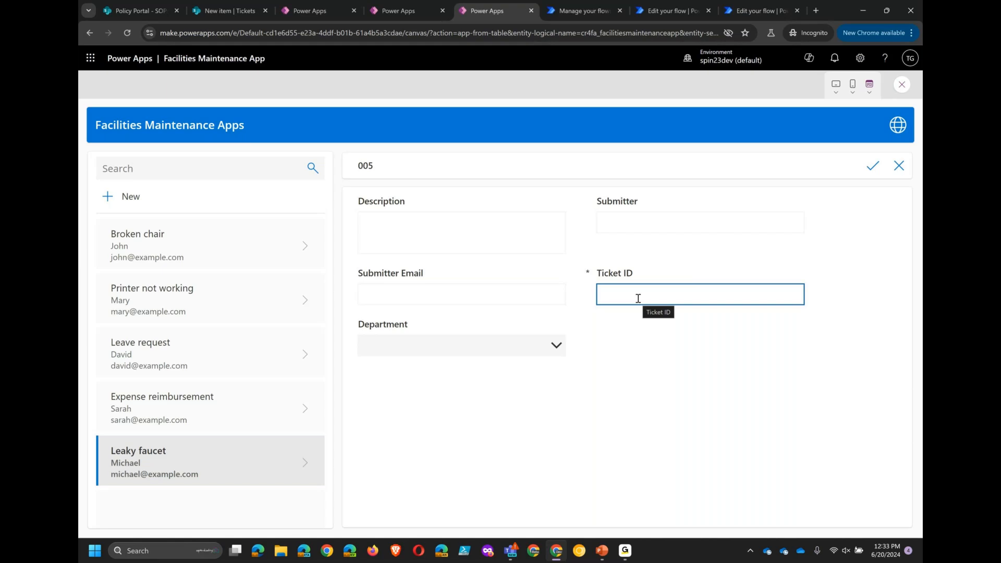
{"action": "left_click", "coordinate": [902, 85]}
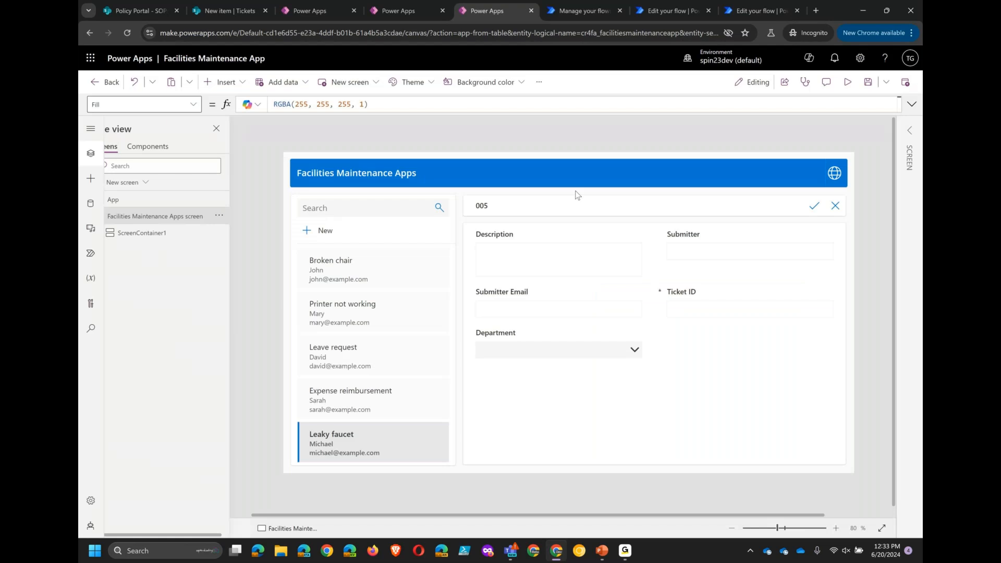
- Open the app's data sources pane
{"action": "left_click", "coordinate": [595, 344]}
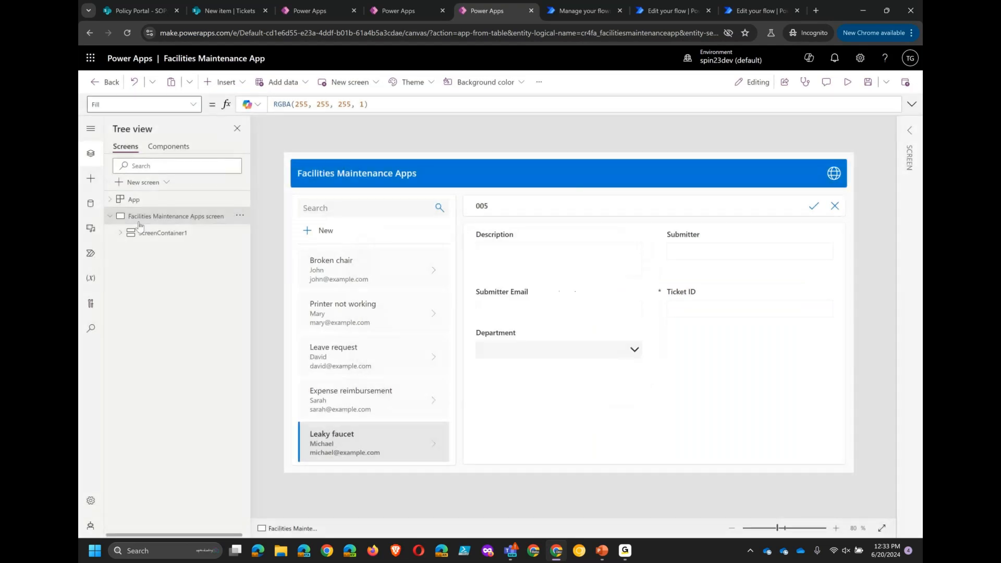
{"action": "left_click", "coordinate": [91, 206]}
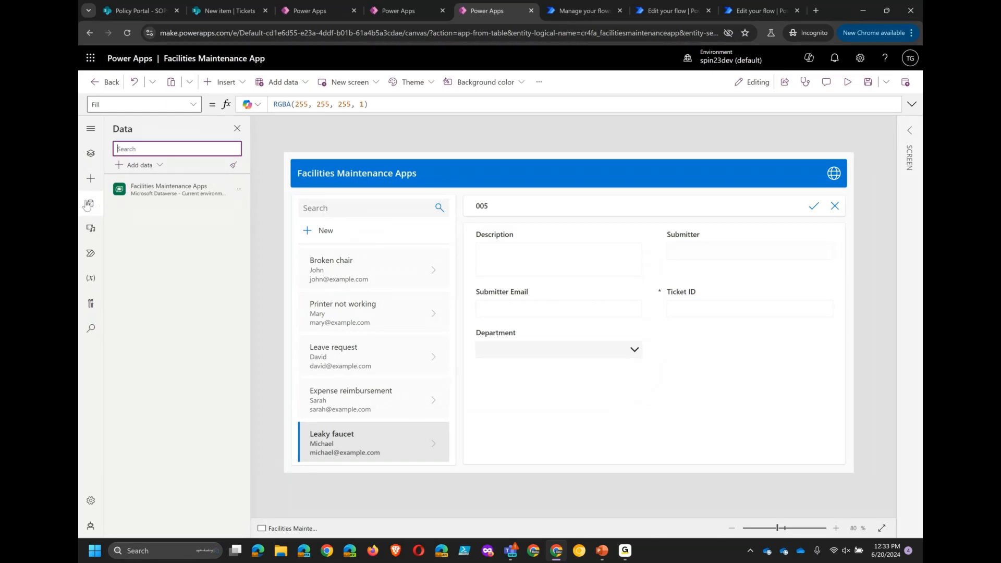
{"action": "mouse_move", "coordinate": [145, 201]}
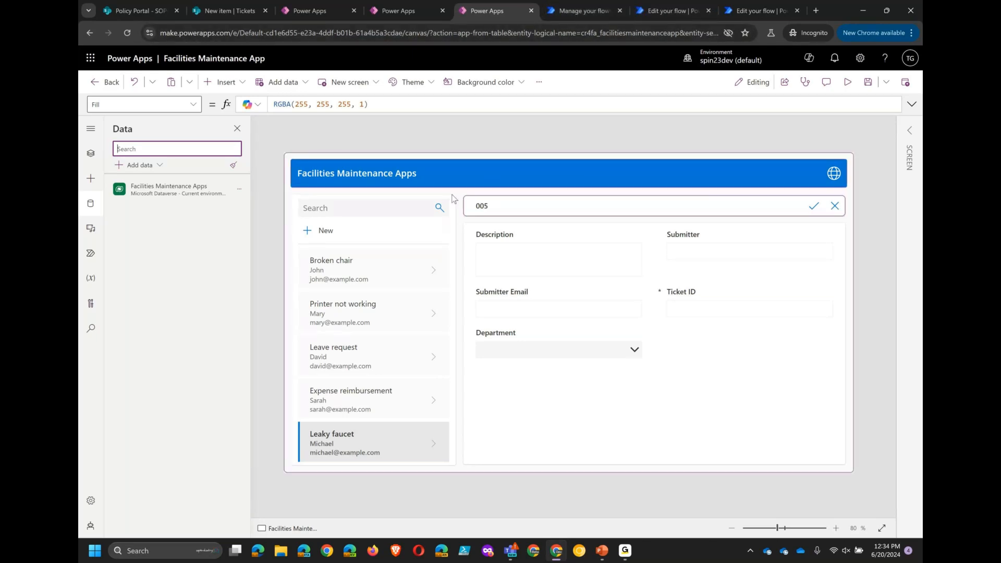
- Generate a Power Automate flow from the 'When a new item is created in SharePoint, send me an email' example and accept the first suggestion
{"action": "left_click", "coordinate": [560, 14]}
{"action": "left_click", "coordinate": [216, 138]}
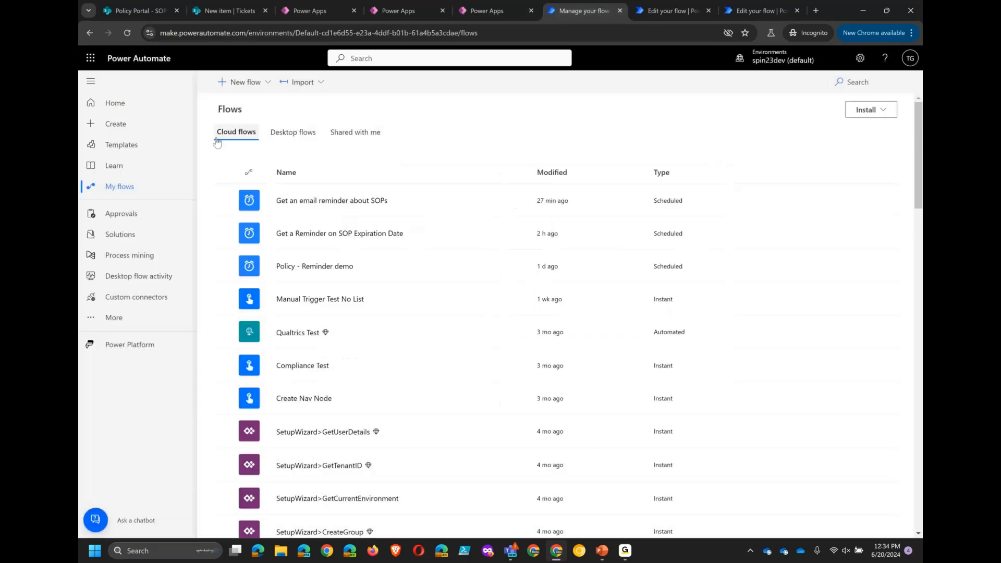
{"action": "left_click", "coordinate": [117, 103]}
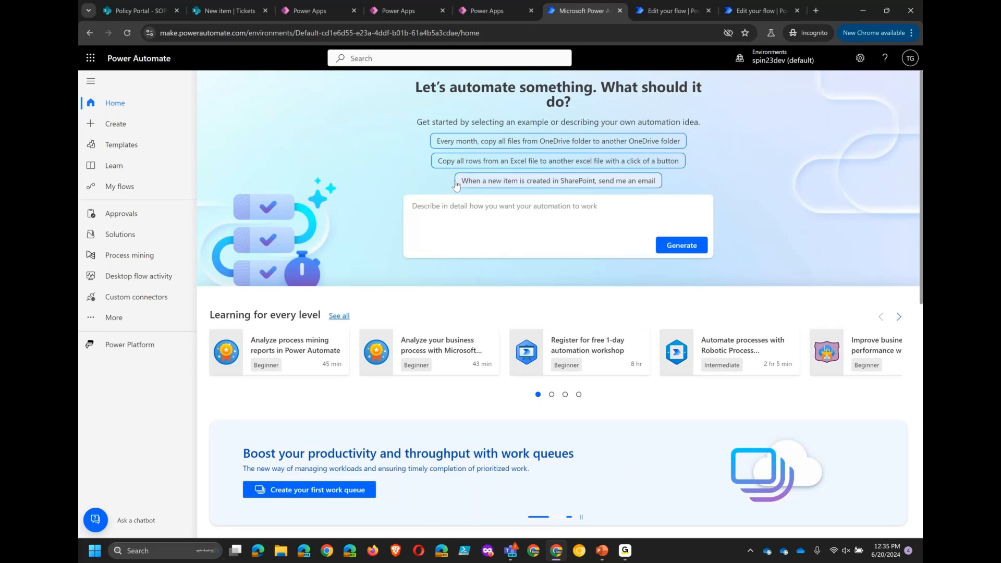
{"action": "left_click", "coordinate": [478, 184]}
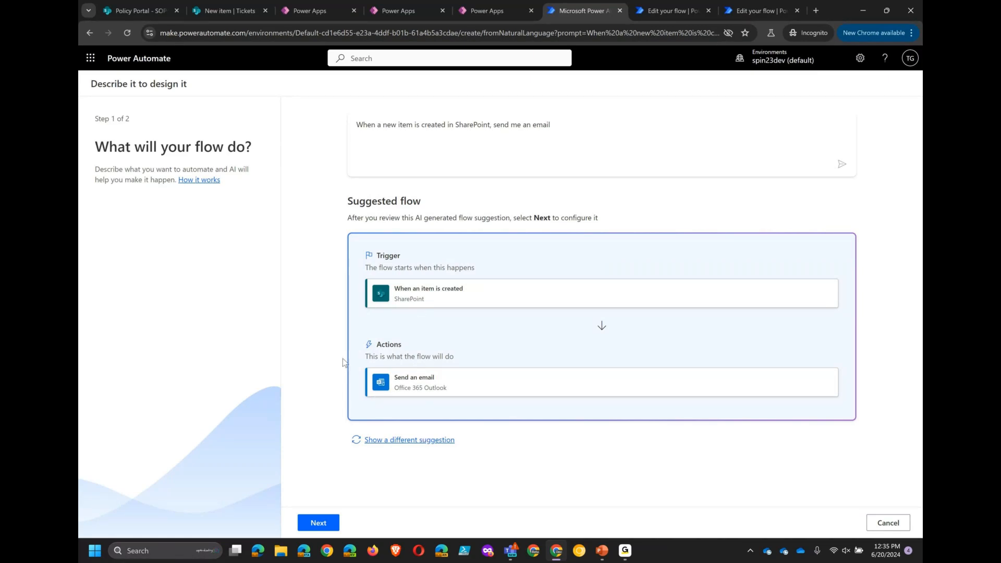
{"action": "left_click", "coordinate": [378, 440]}
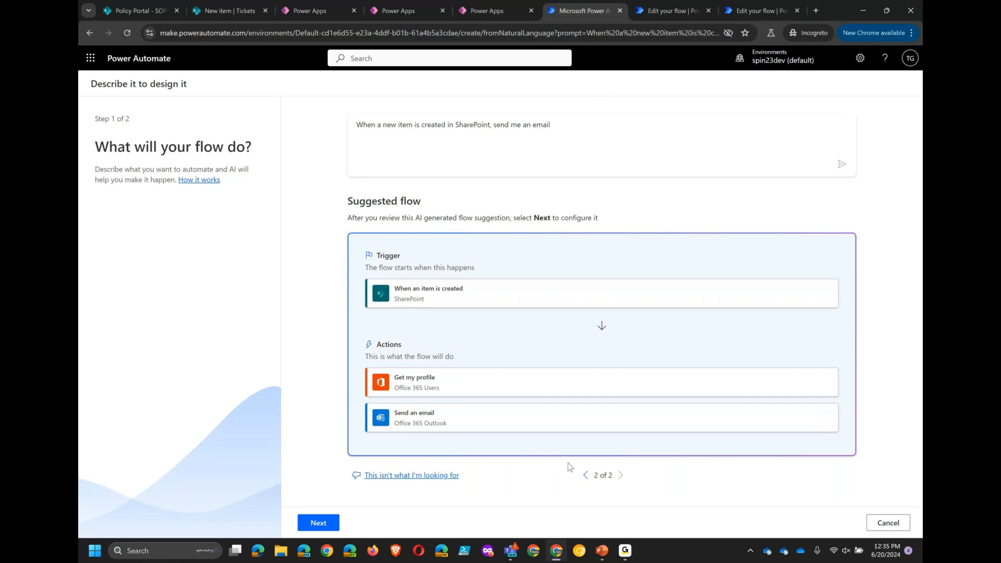
{"action": "left_click", "coordinate": [586, 473]}
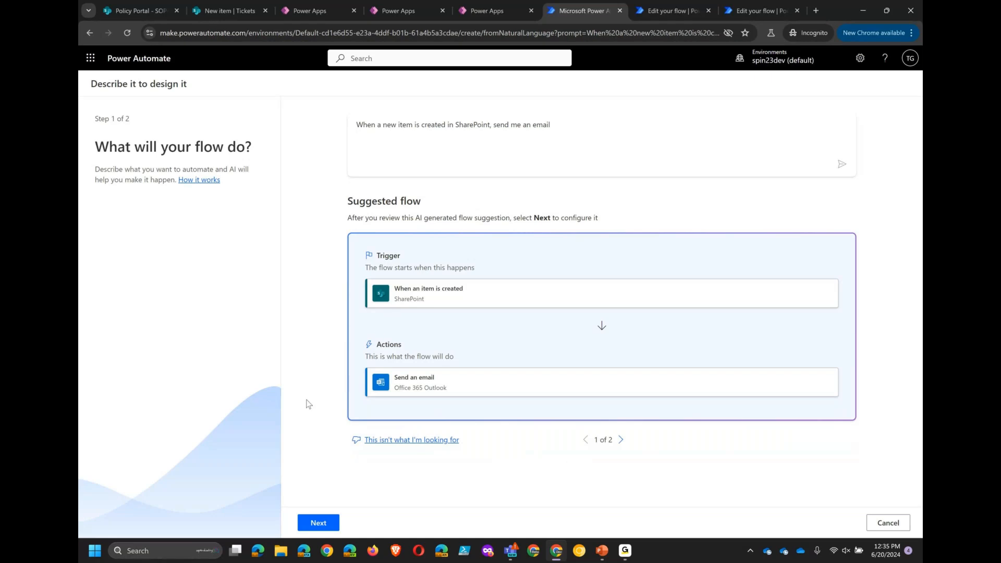
{"action": "left_click", "coordinate": [328, 520]}
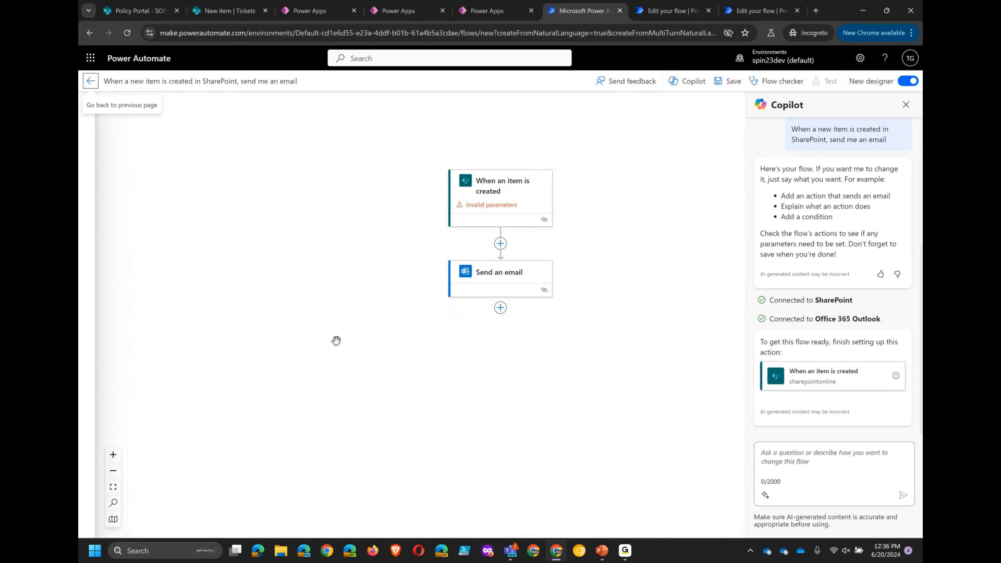
- Set the trigger's site address to TMI IT and its list name to Tickets
{"action": "left_click", "coordinate": [480, 200]}
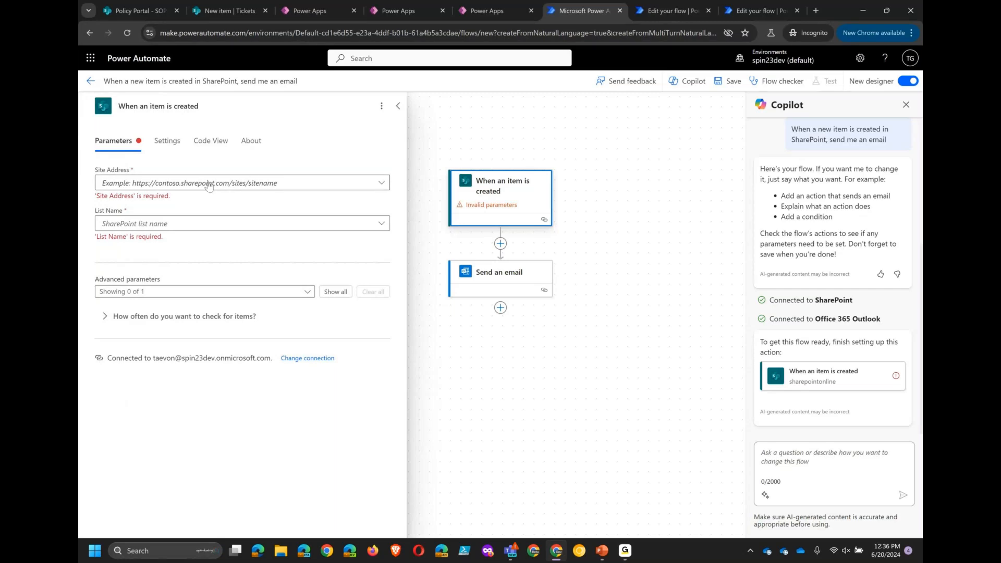
{"action": "left_click", "coordinate": [251, 187]}
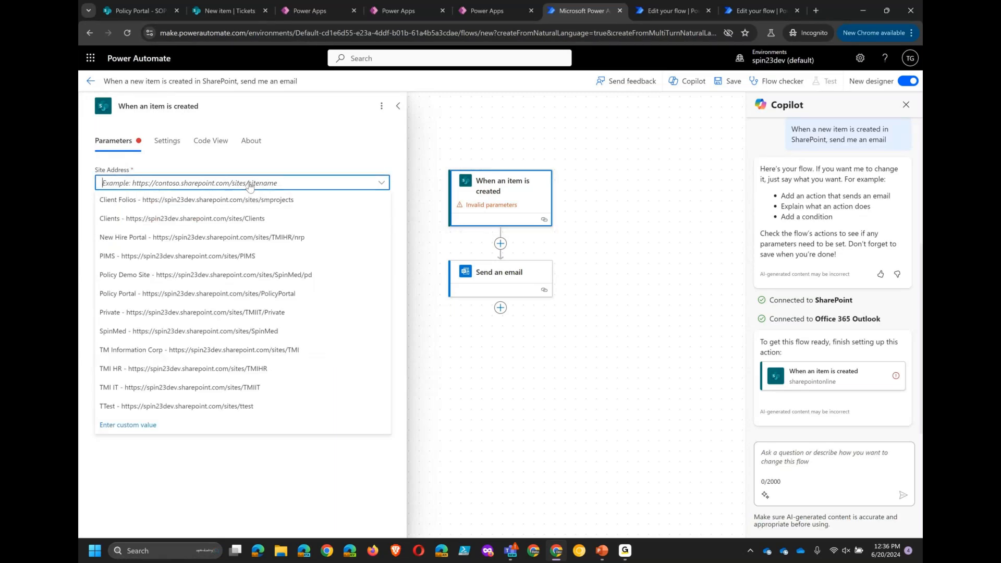
{"action": "left_click", "coordinate": [207, 387]}
{"action": "left_click", "coordinate": [168, 214]}
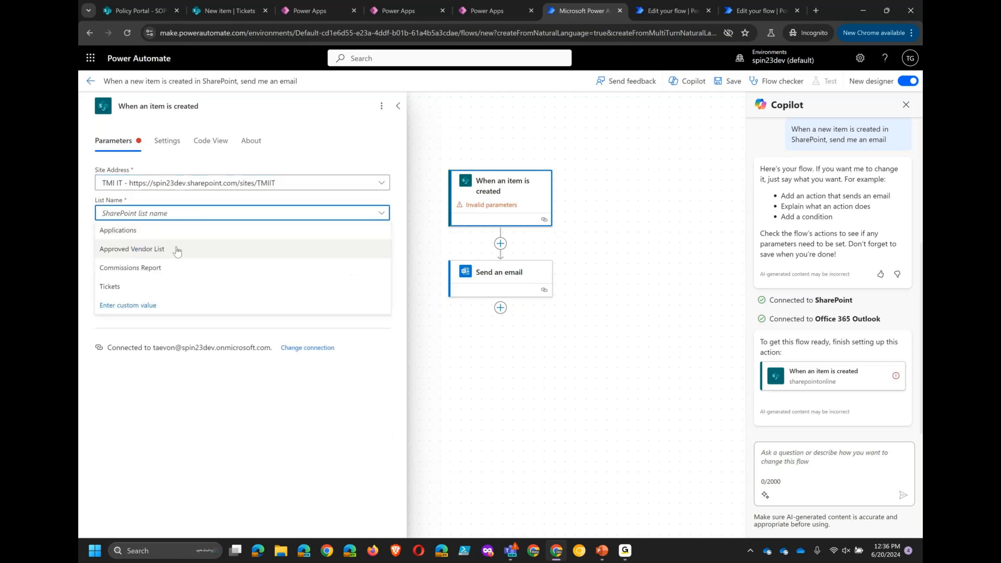
{"action": "left_click", "coordinate": [177, 290]}
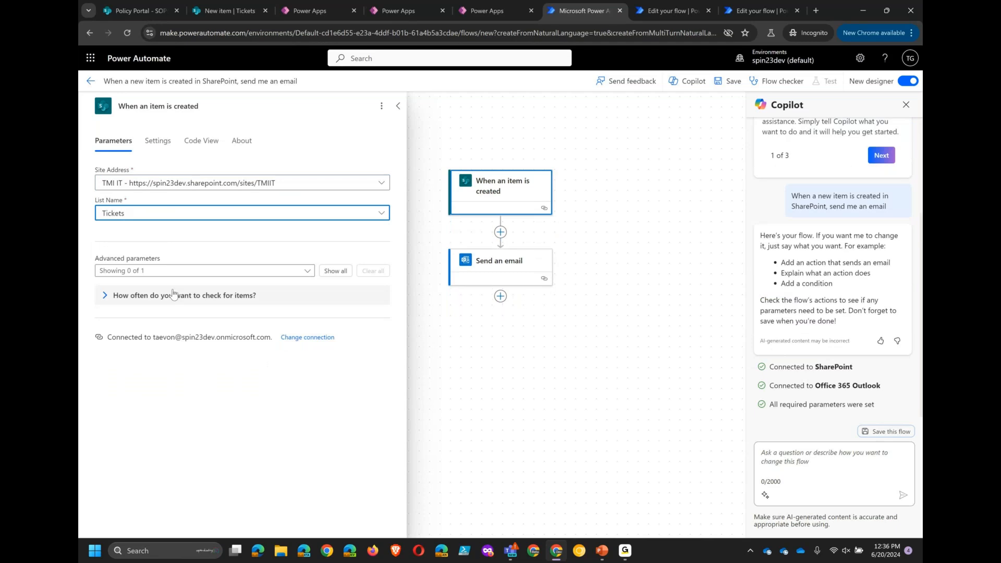
- Open the Send an email action's parameters and switch to the Microsoft Copilot presentation slide
{"action": "left_click", "coordinate": [491, 269]}
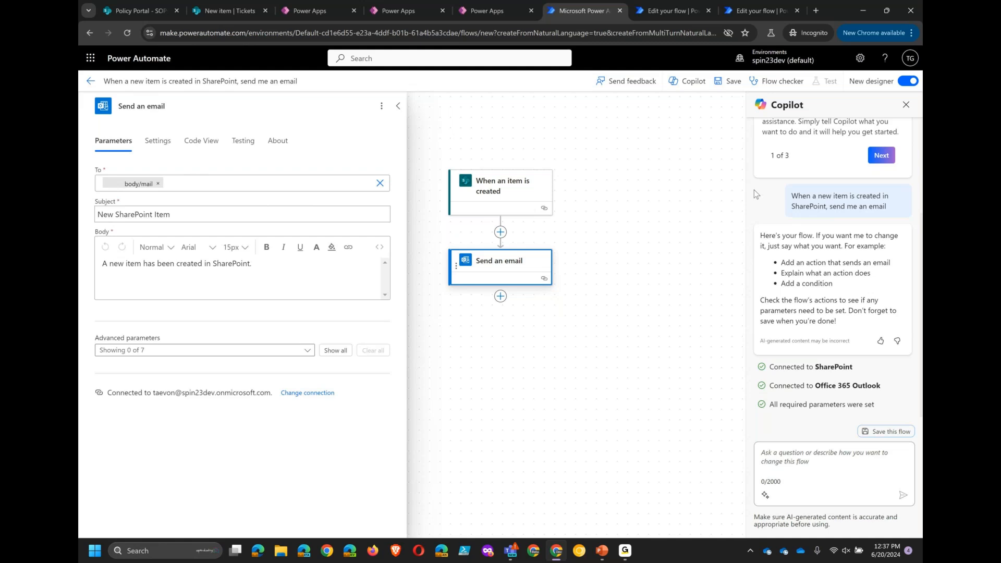
{"action": "key", "text": "alt+Tab"}
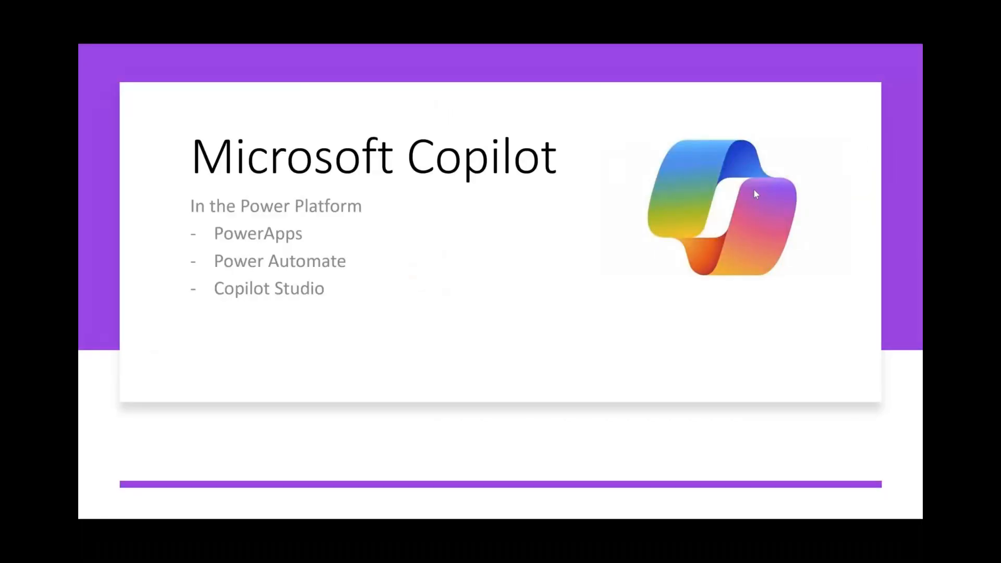